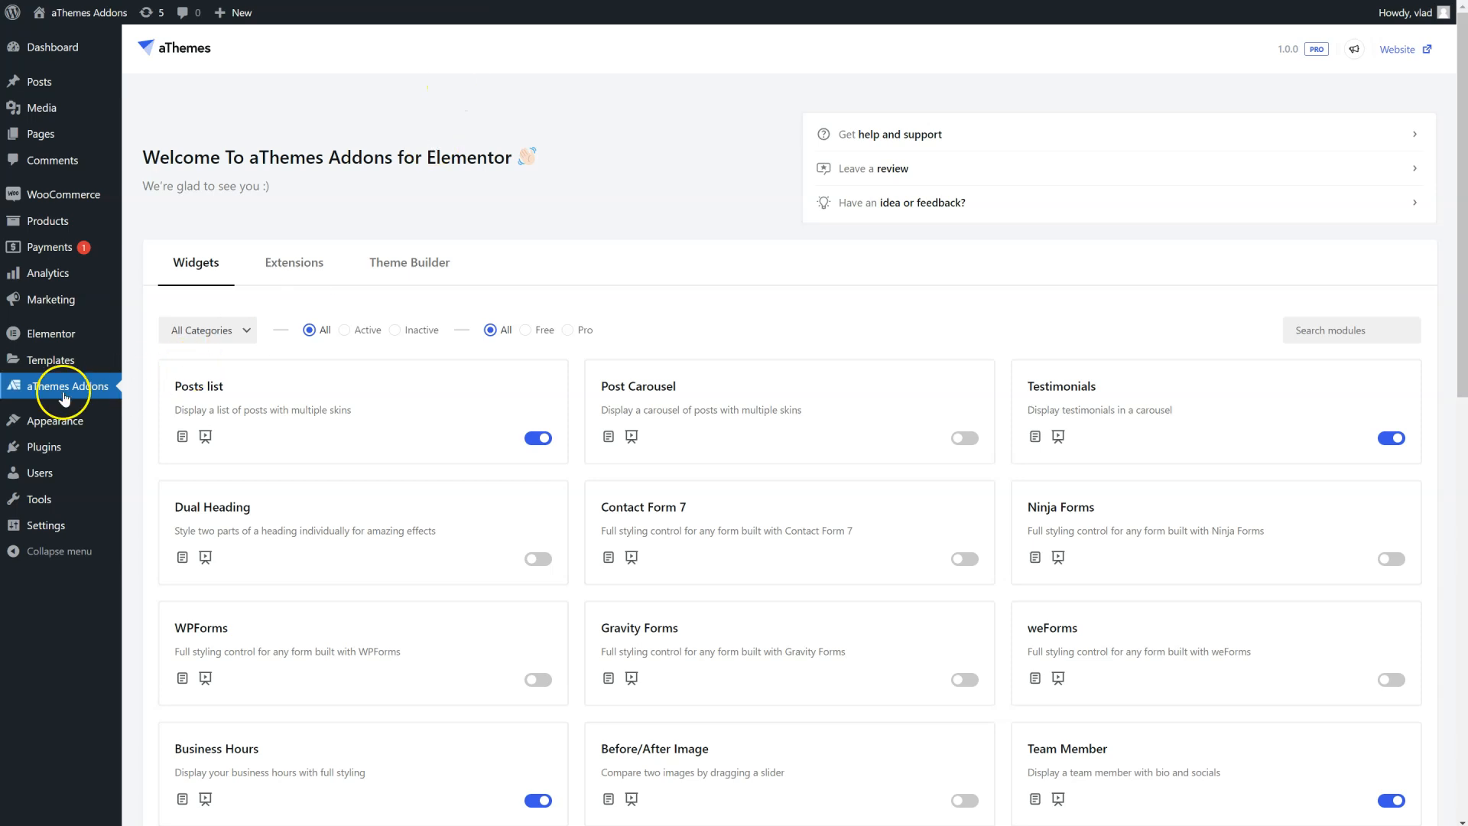
# Step: Create a new Product template in the aThemes Addons Theme Builder
pyautogui.click(409, 274)
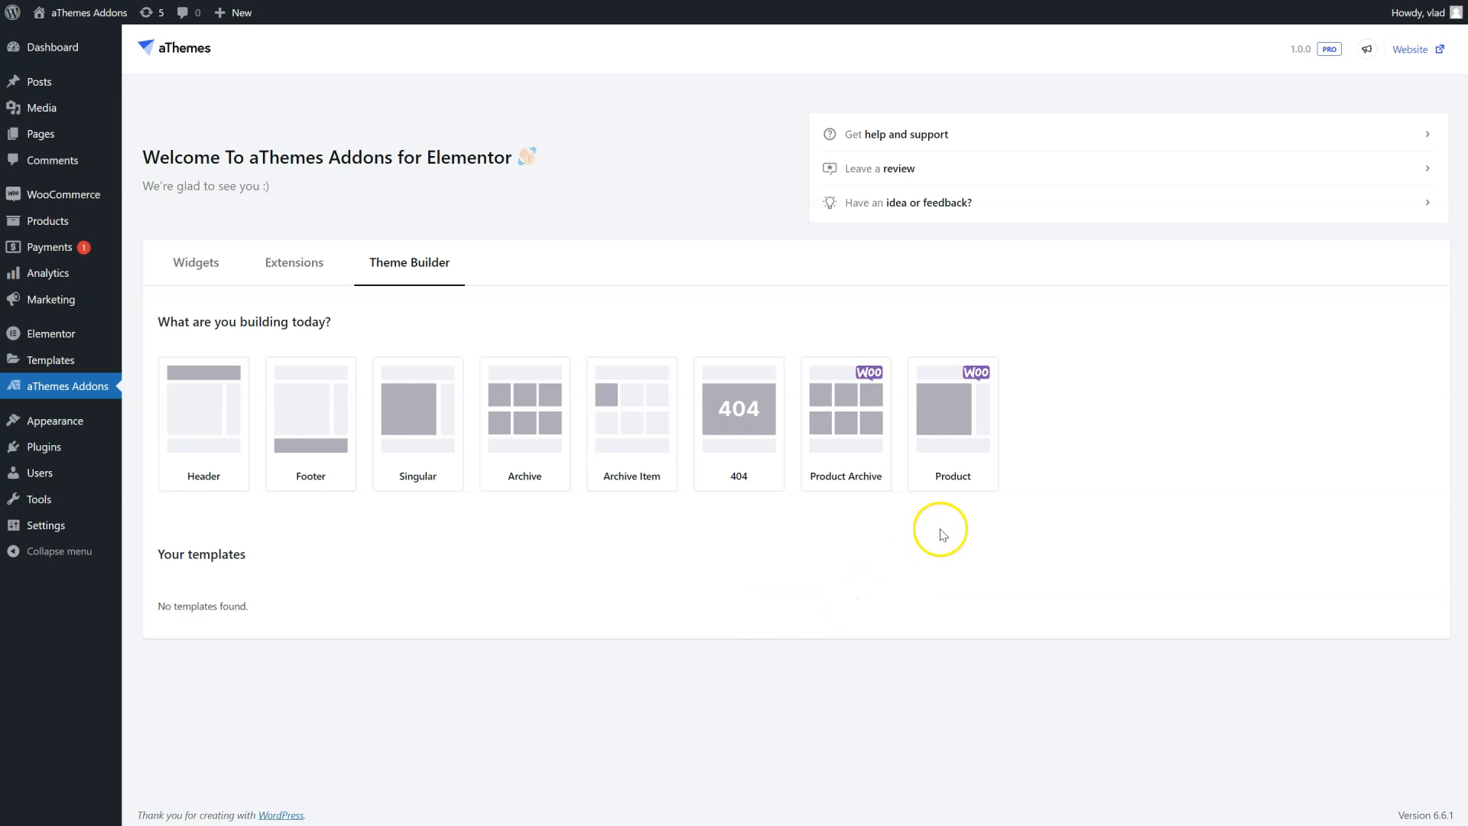
pyautogui.moveTo(960, 478)
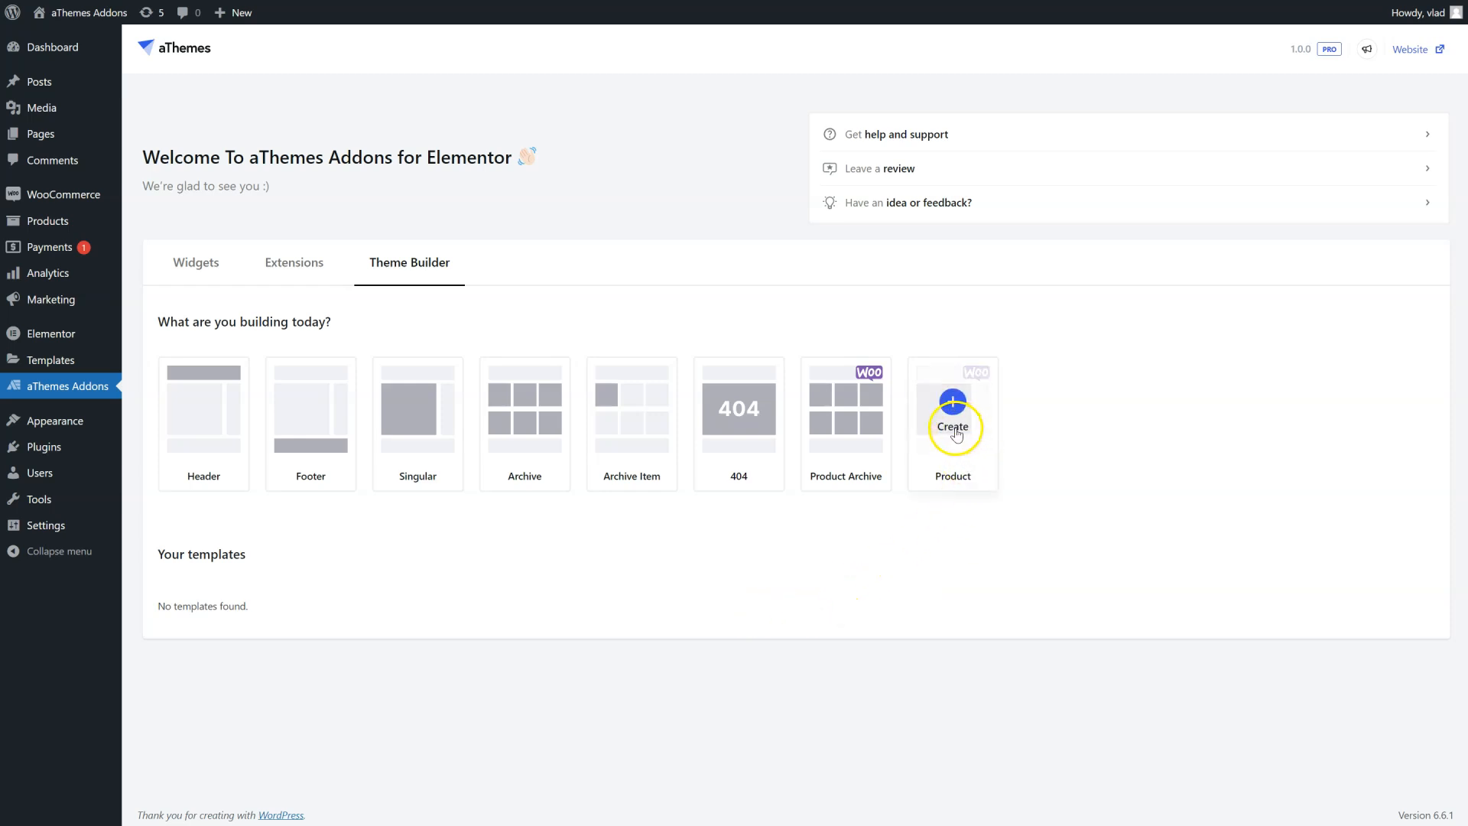
pyautogui.click(954, 428)
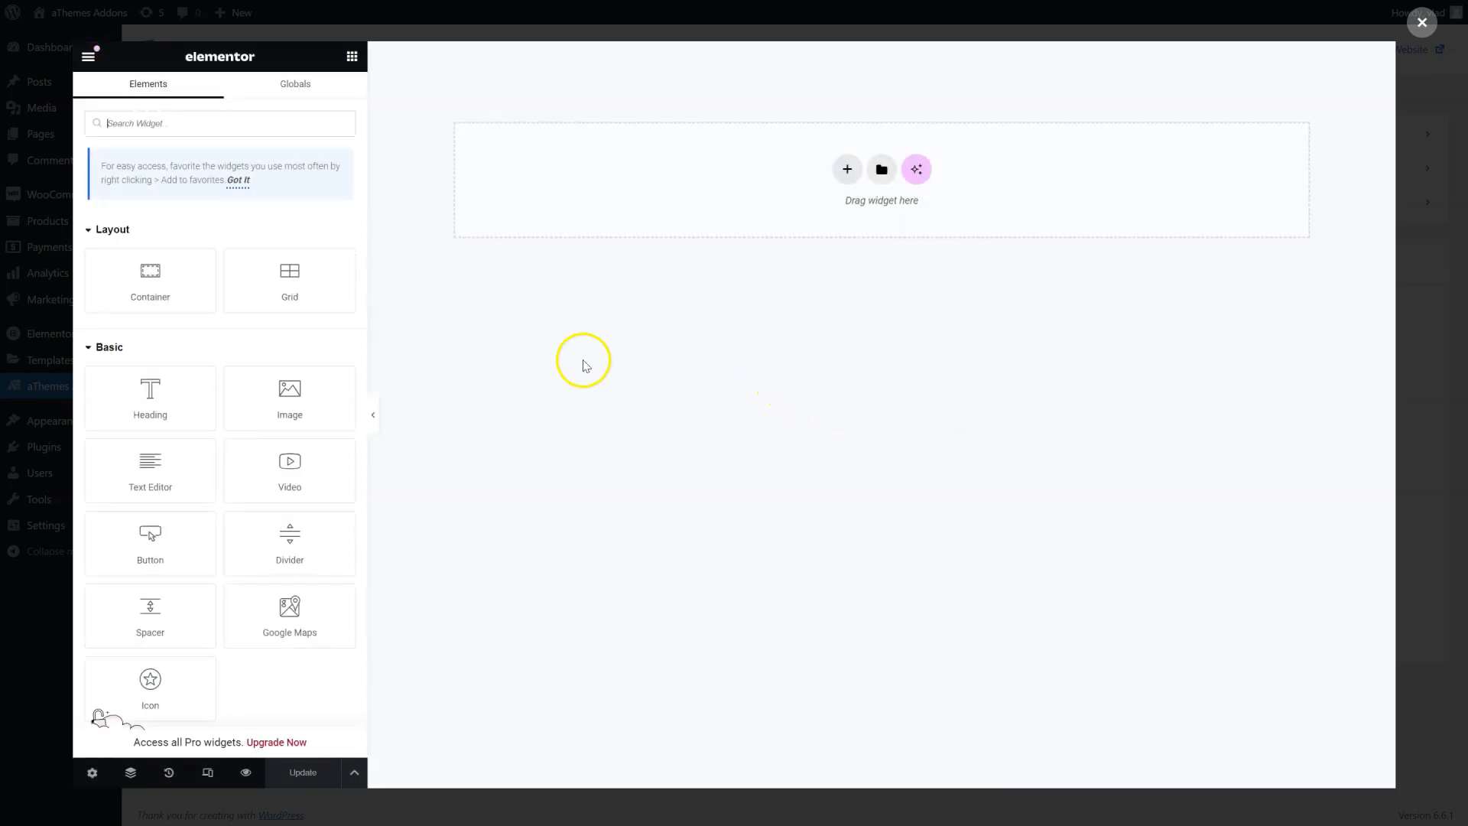
# Step: Add the aThemes Product Title widget to the empty section of the product template
pyautogui.scroll(-15, 291, 428)
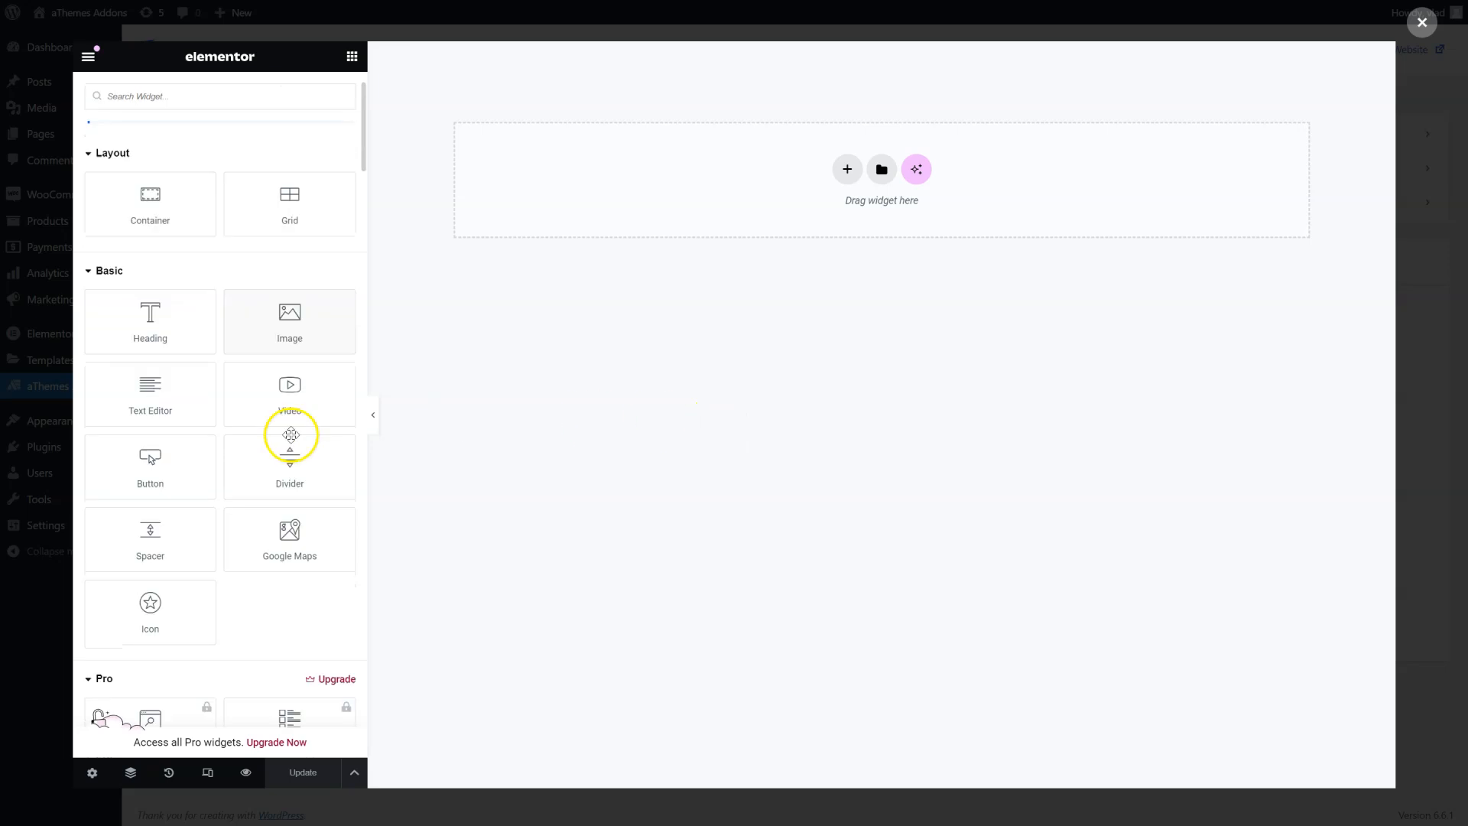
pyautogui.scroll(-20, 301, 435)
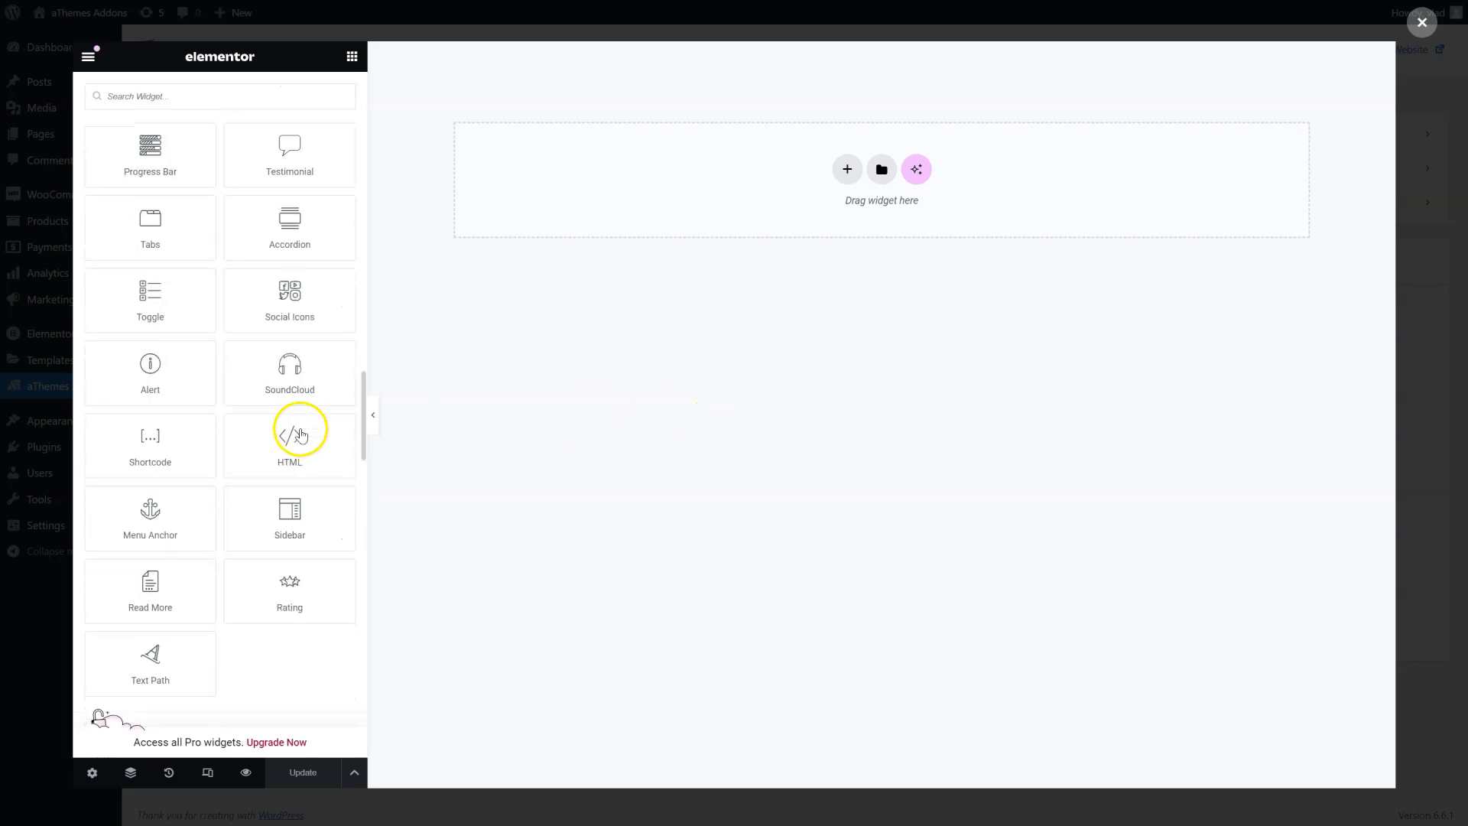
pyautogui.scroll(-10, 301, 435)
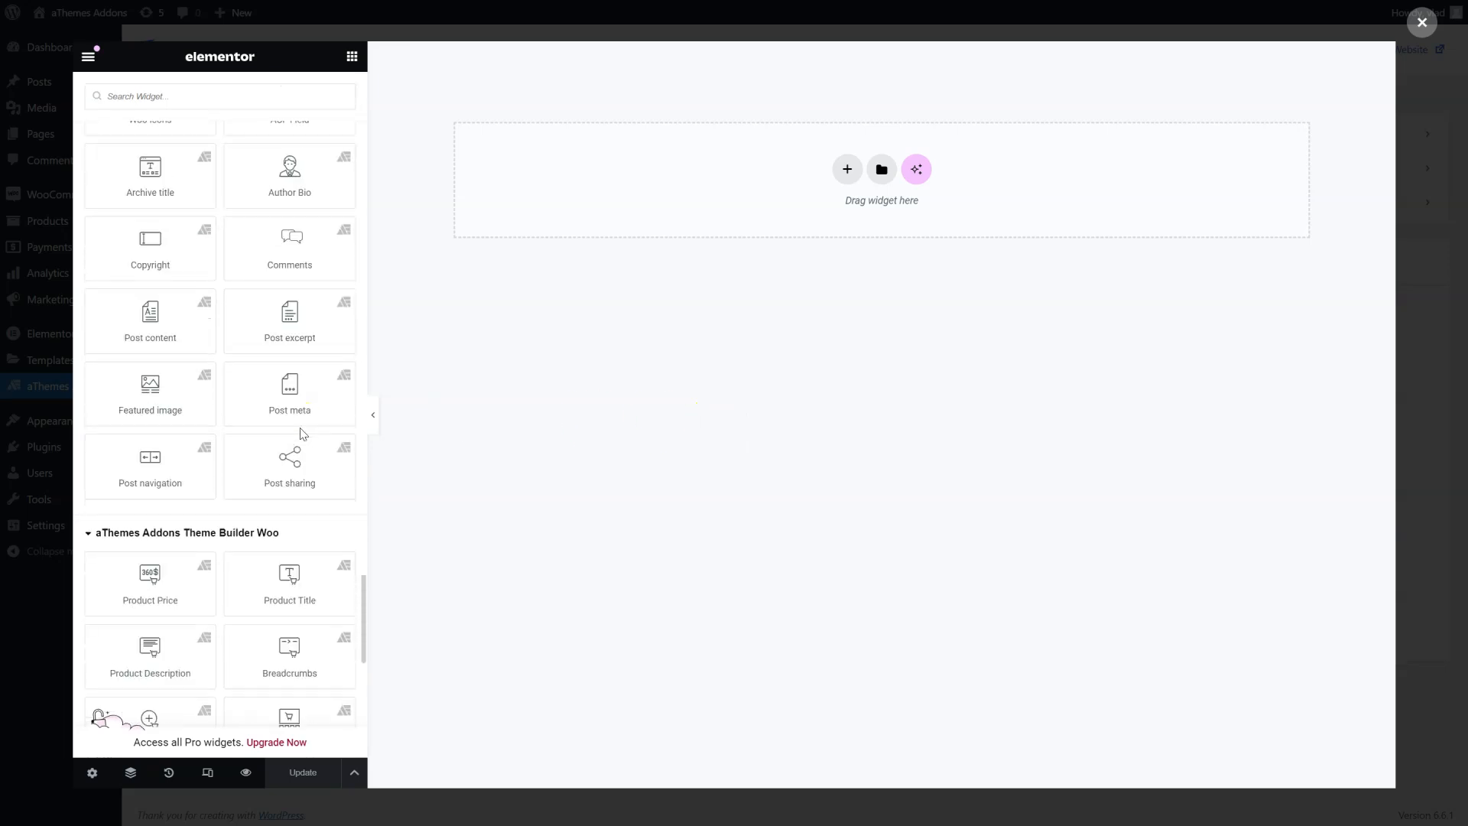
pyautogui.scroll(-1, 240, 295)
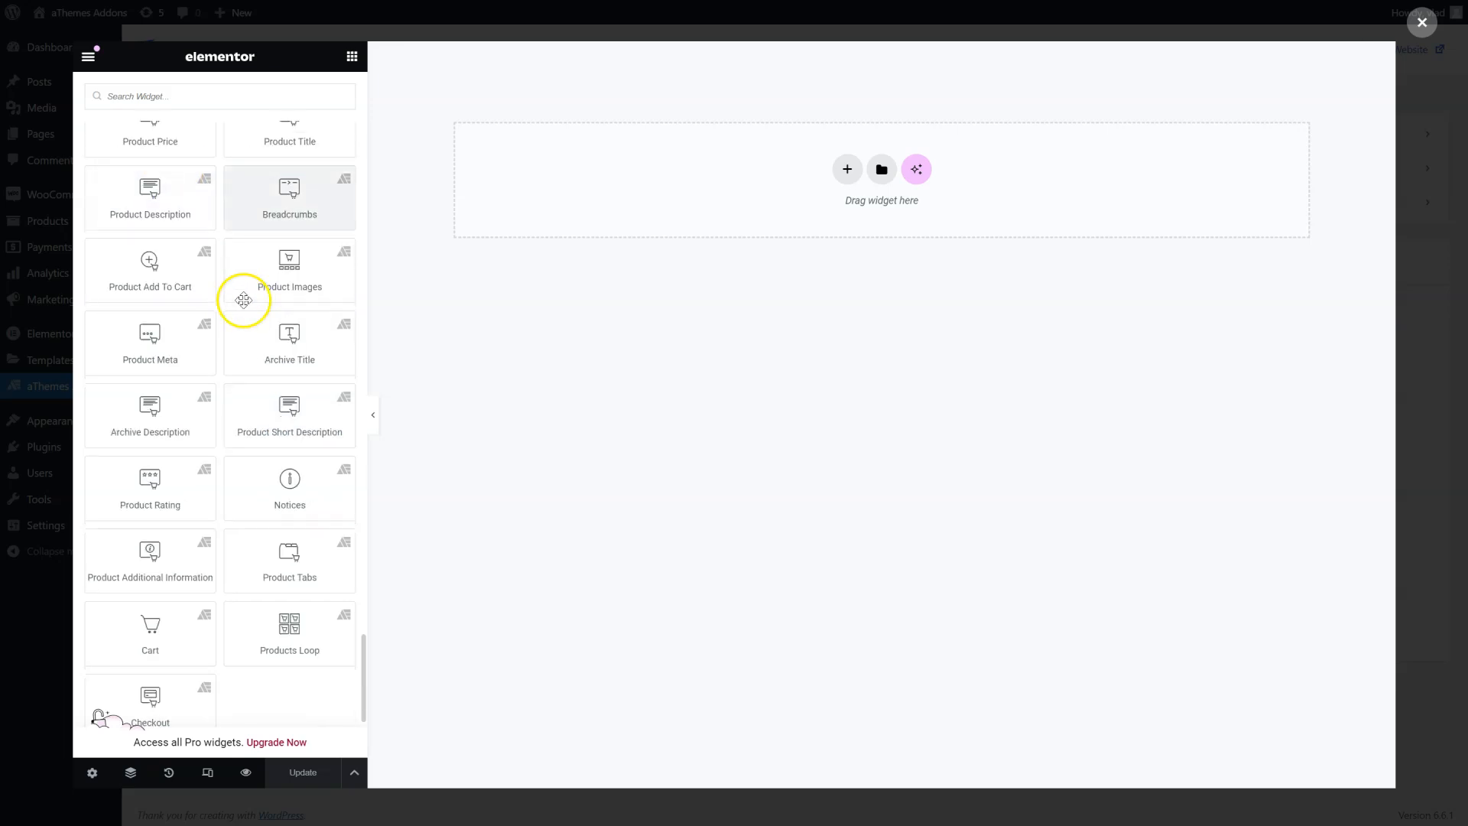
pyautogui.scroll(1, 240, 300)
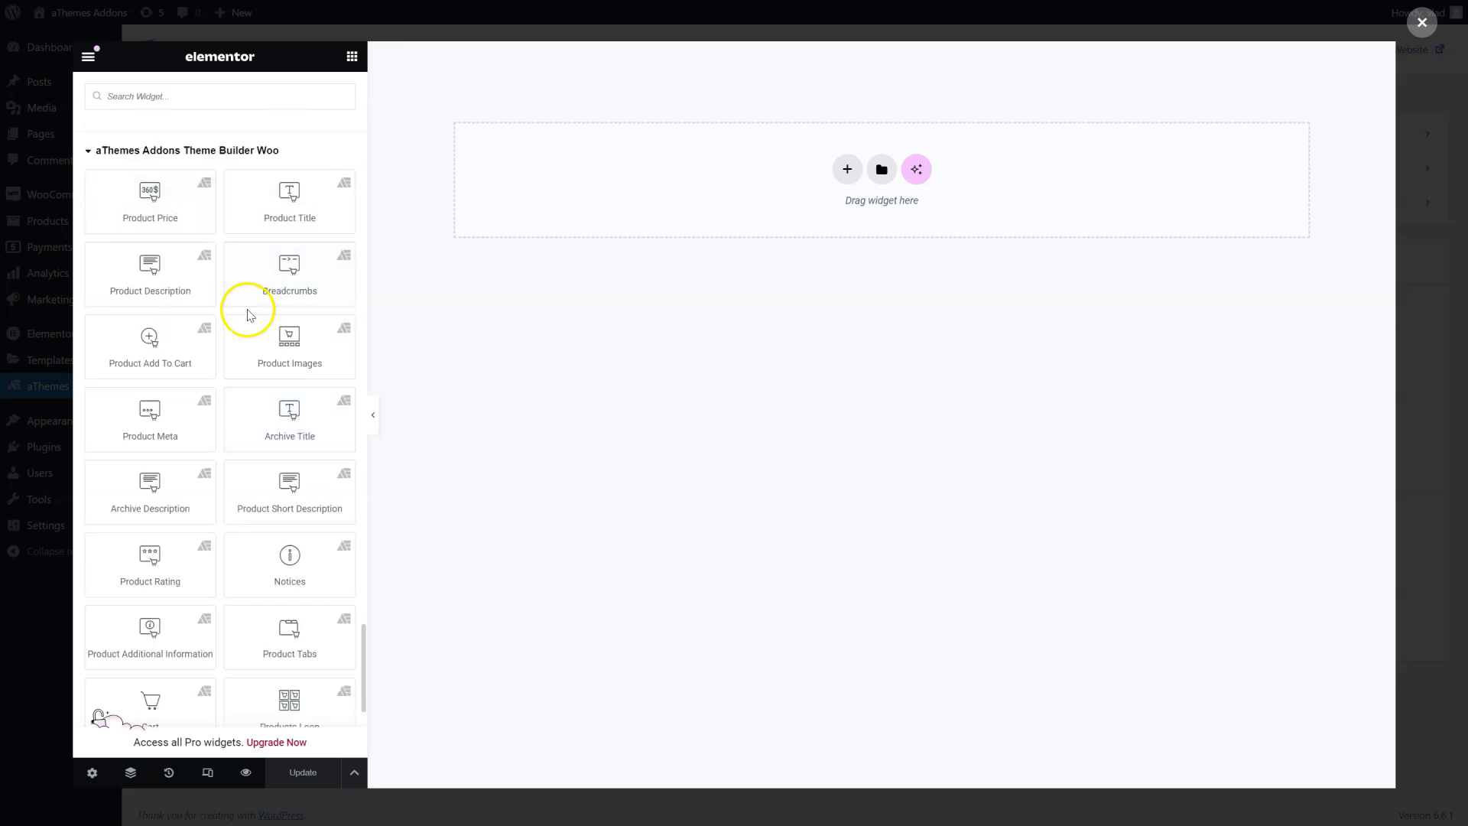
pyautogui.moveTo(285, 219); pyautogui.dragTo(635, 197)
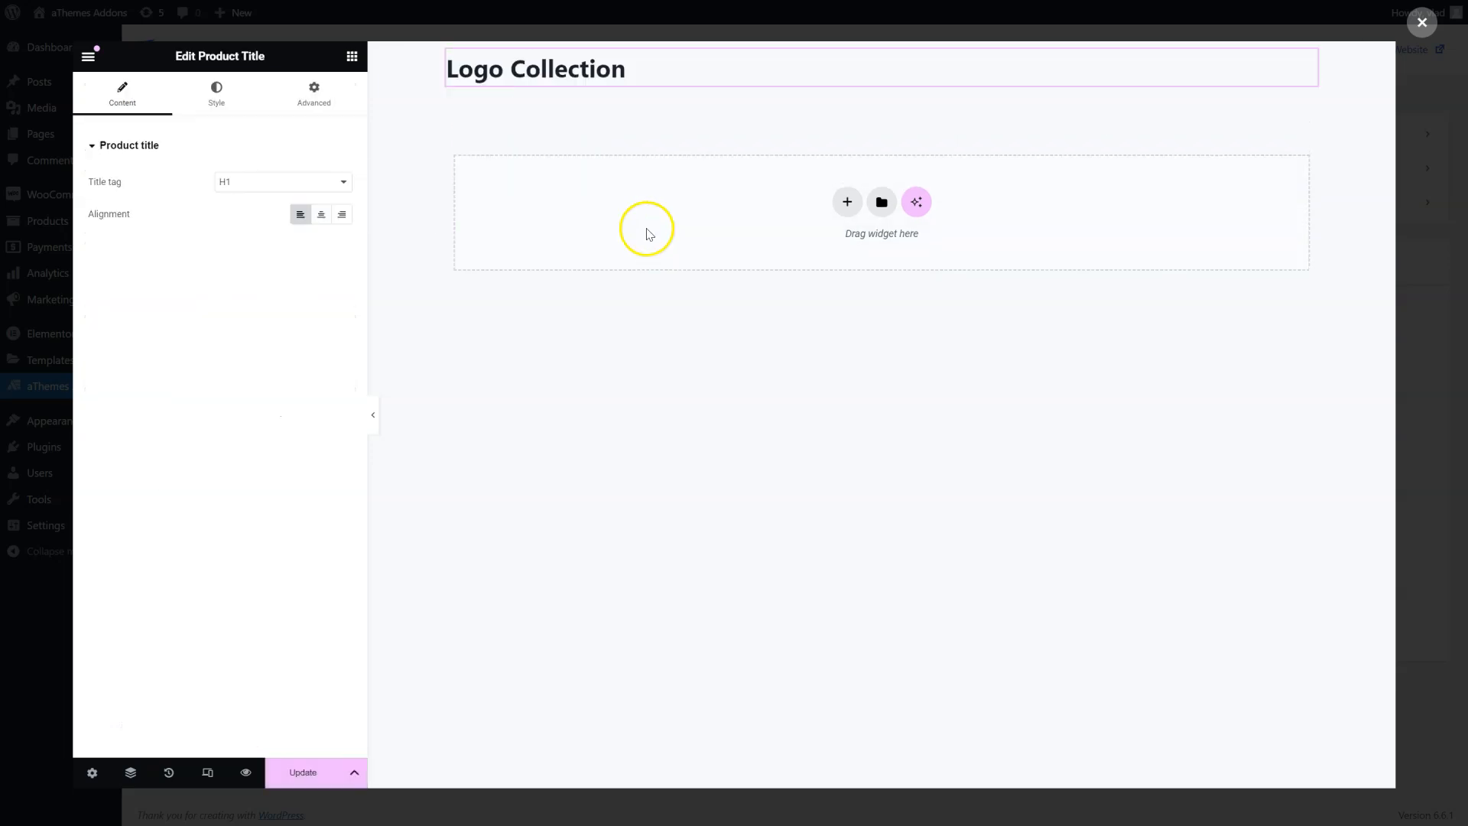
# Step: Set the title container's minimum height to 320 px and justify its content to the center
pyautogui.moveTo(411, 75)
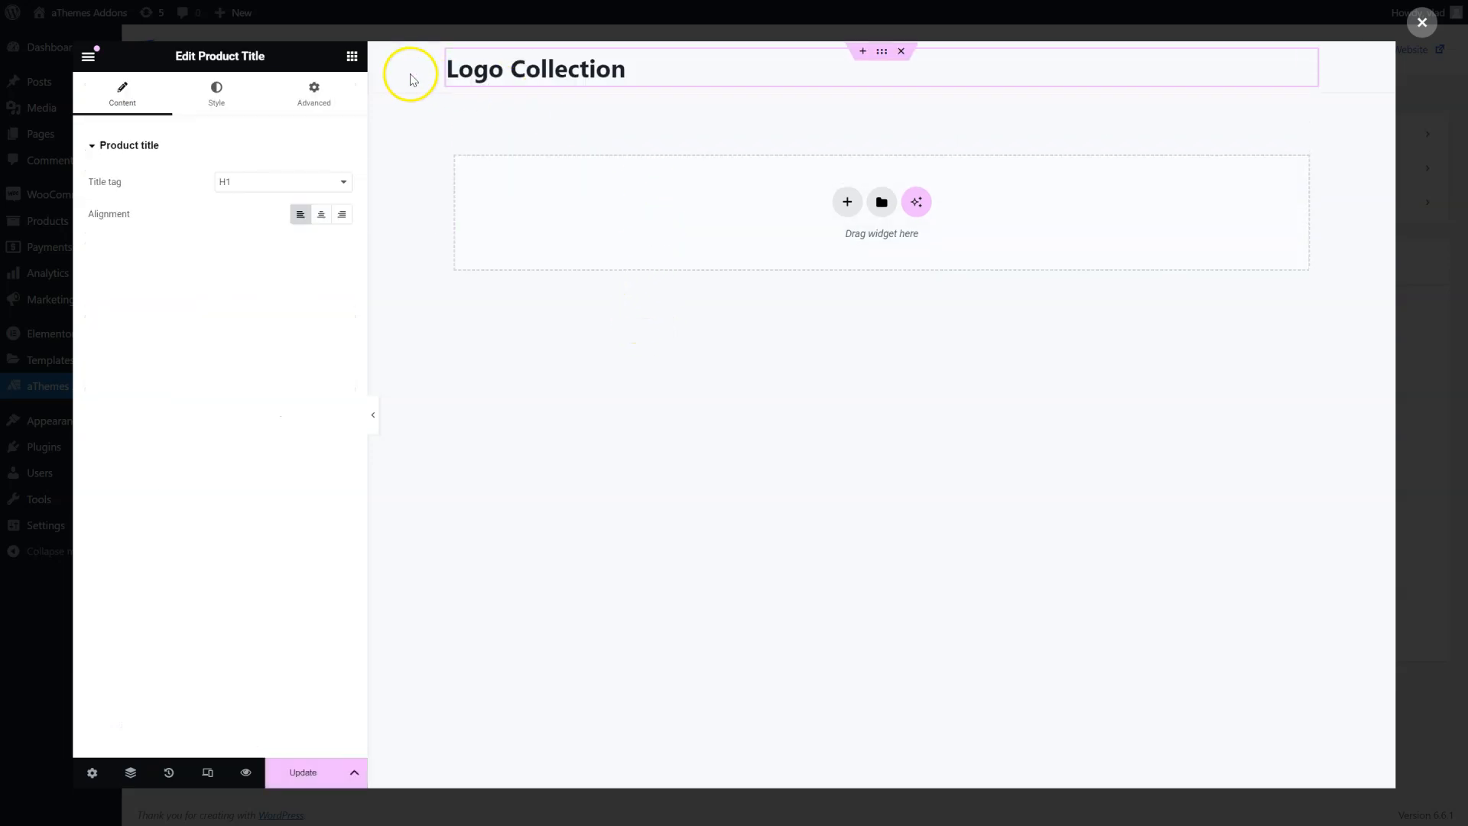
pyautogui.click(883, 54)
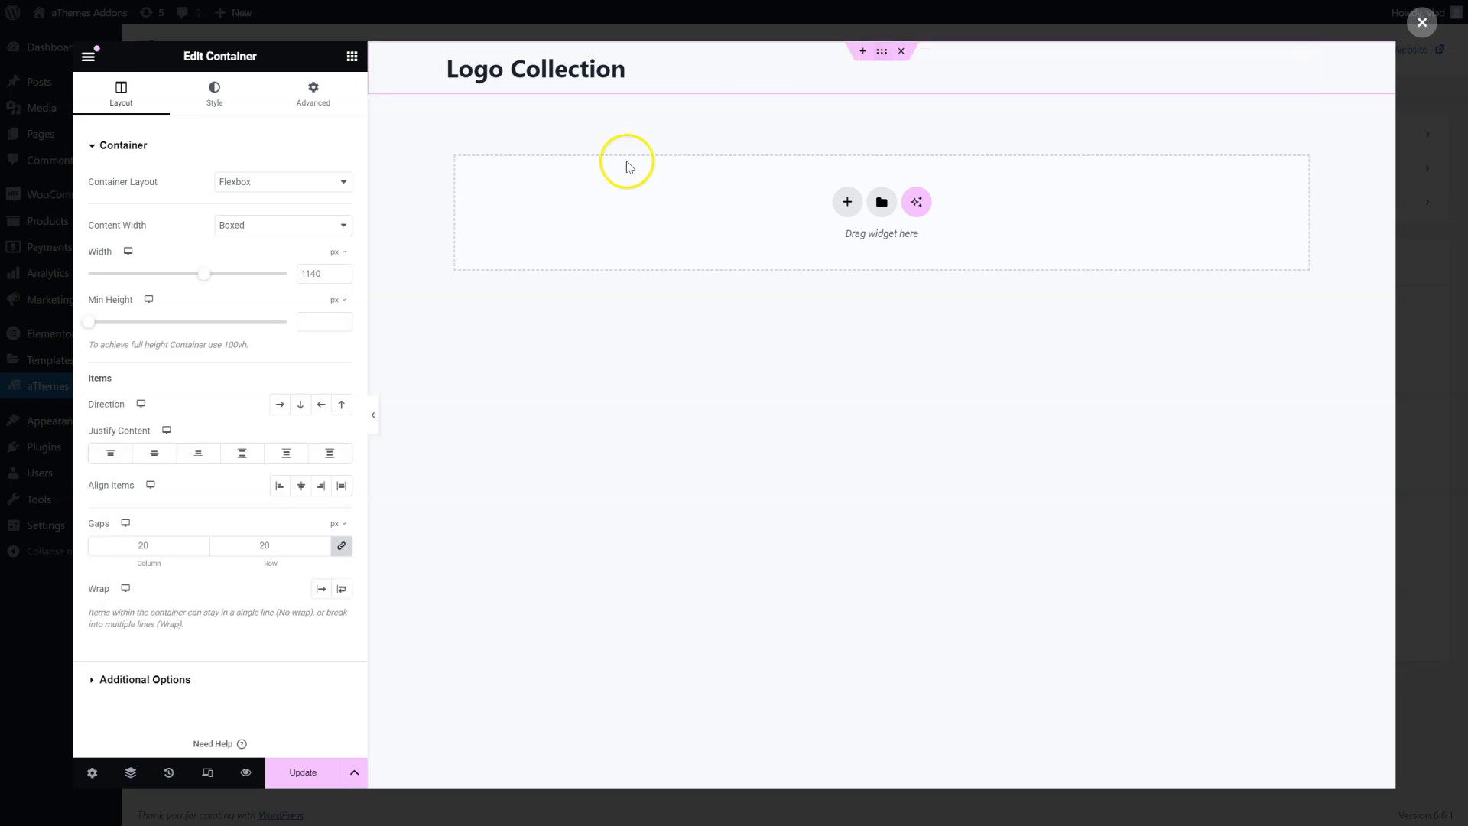
pyautogui.moveTo(89, 322); pyautogui.dragTo(133, 325)
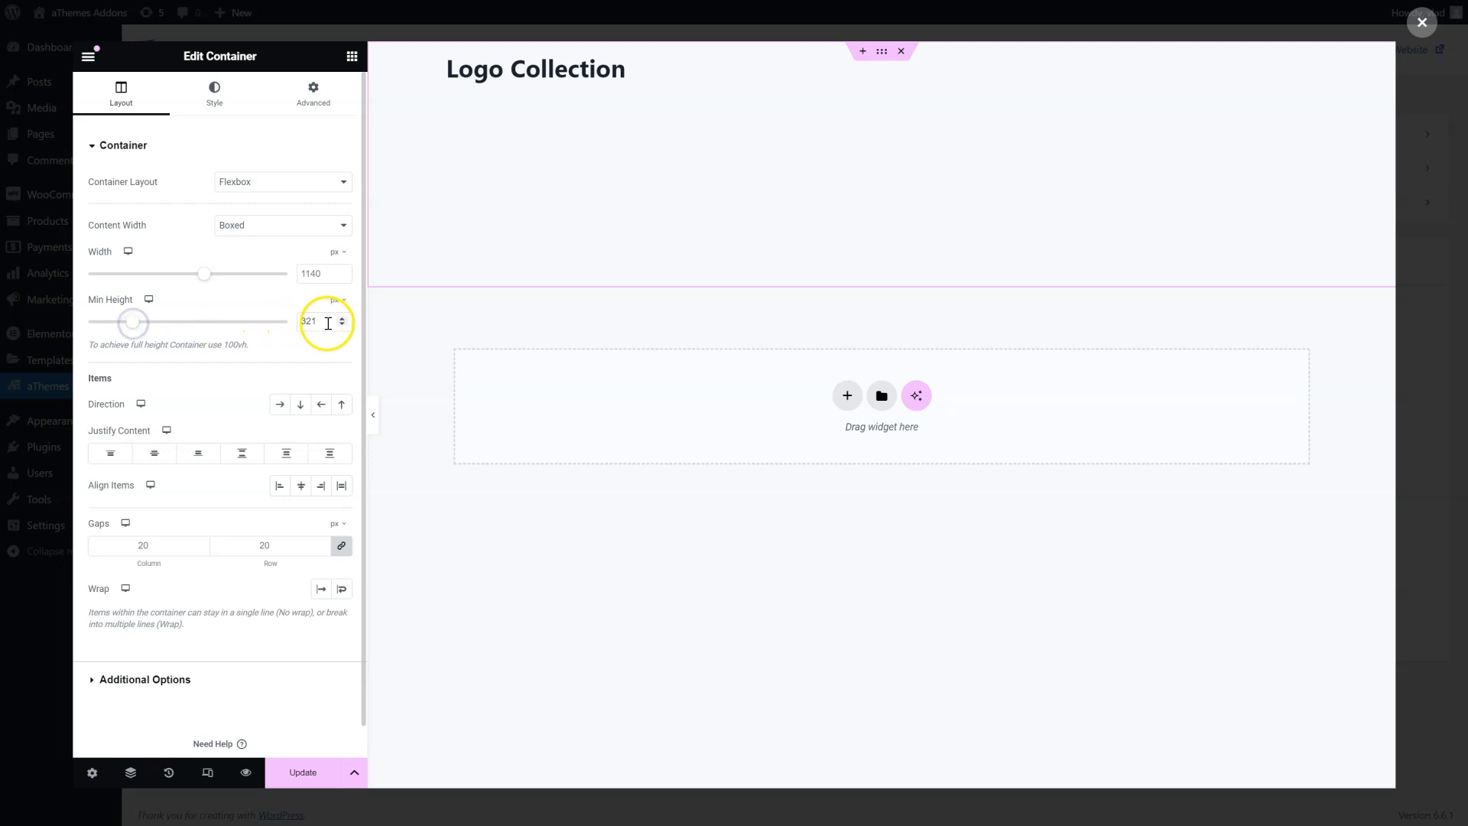
pyautogui.click(342, 325)
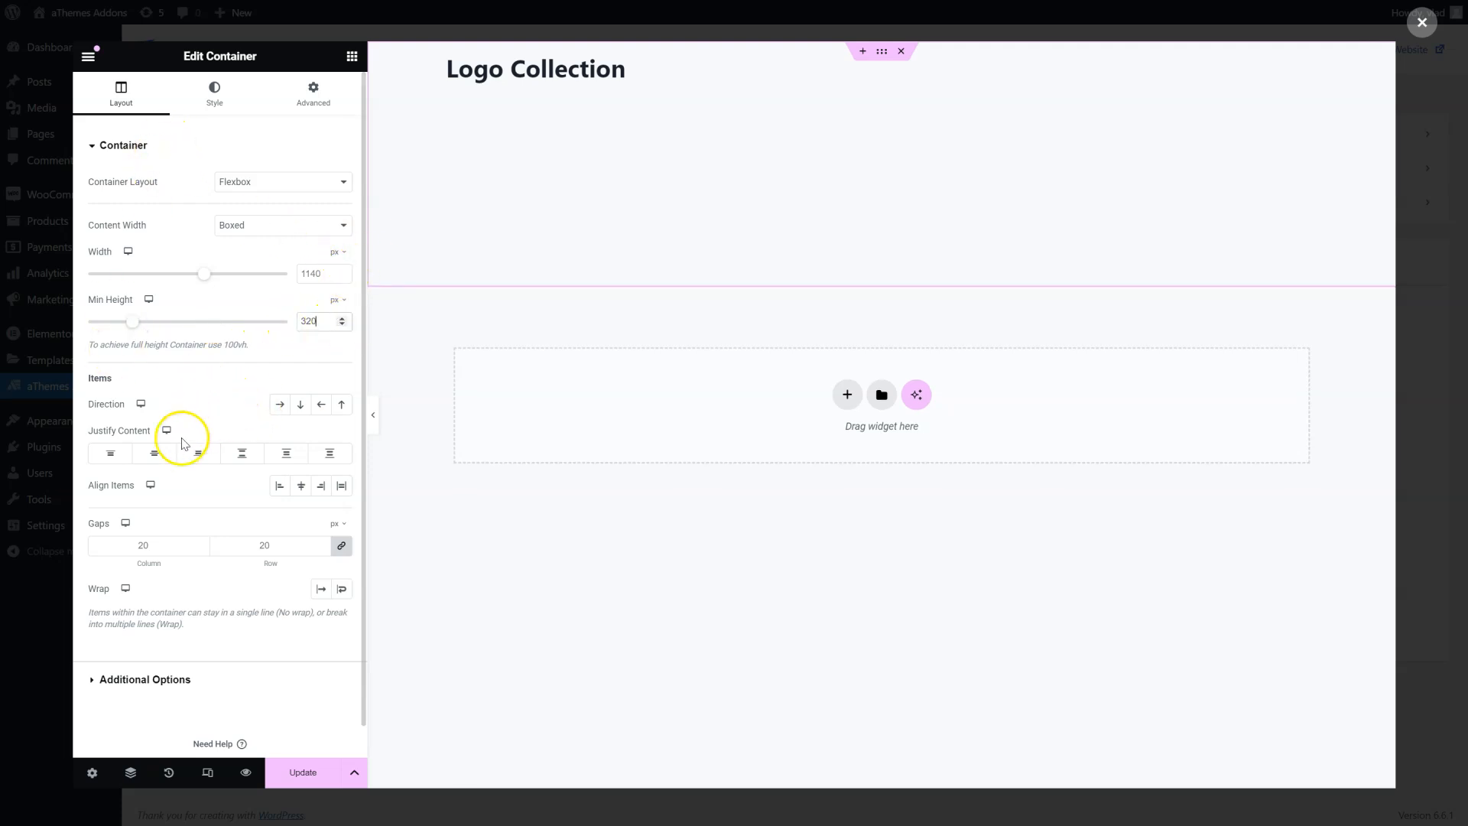
pyautogui.click(156, 455)
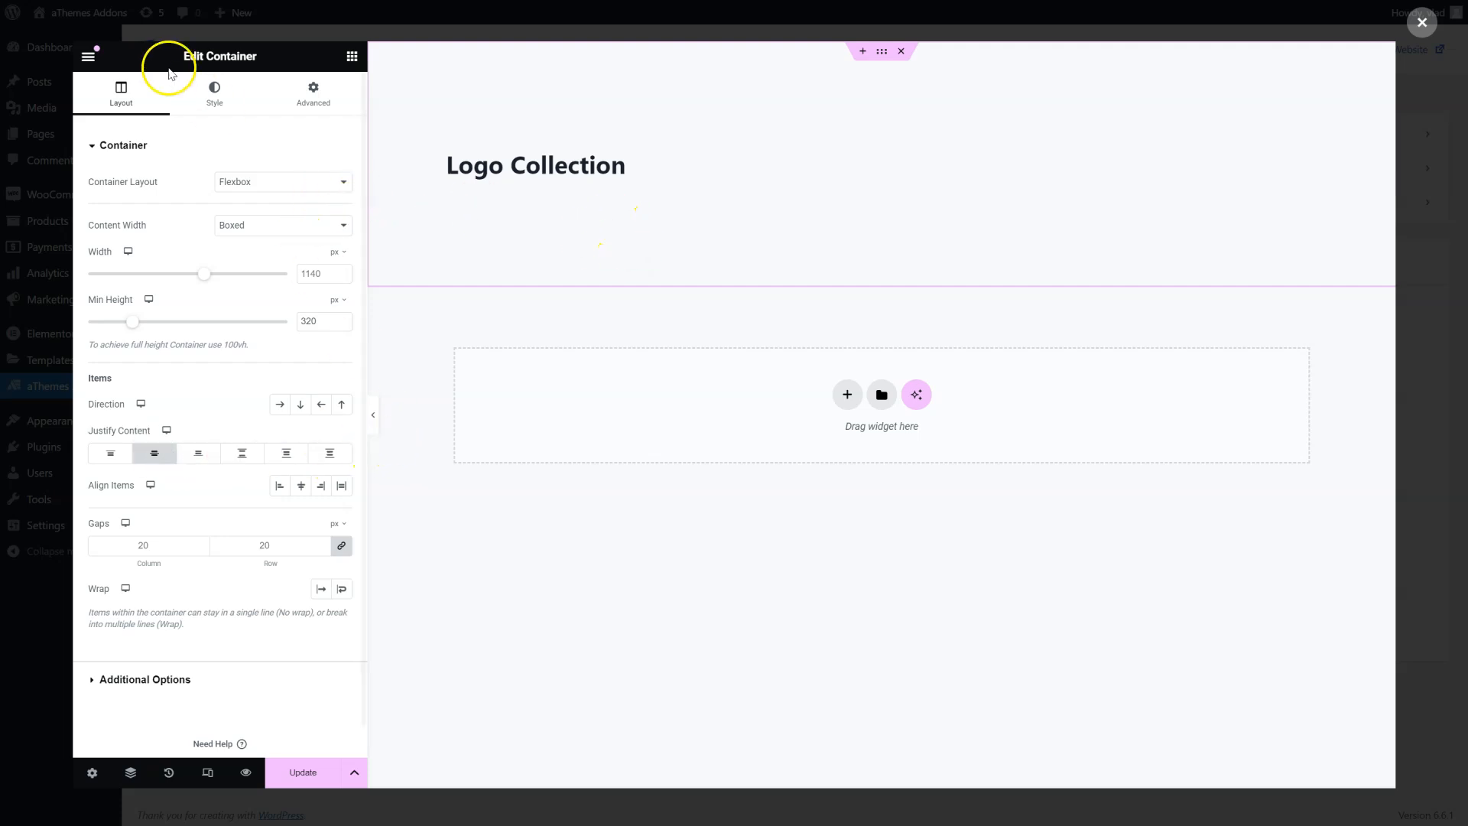
# Step: Give the title container a solid bright blue classic background
pyautogui.click(212, 96)
pyautogui.click(279, 215)
pyautogui.click(342, 246)
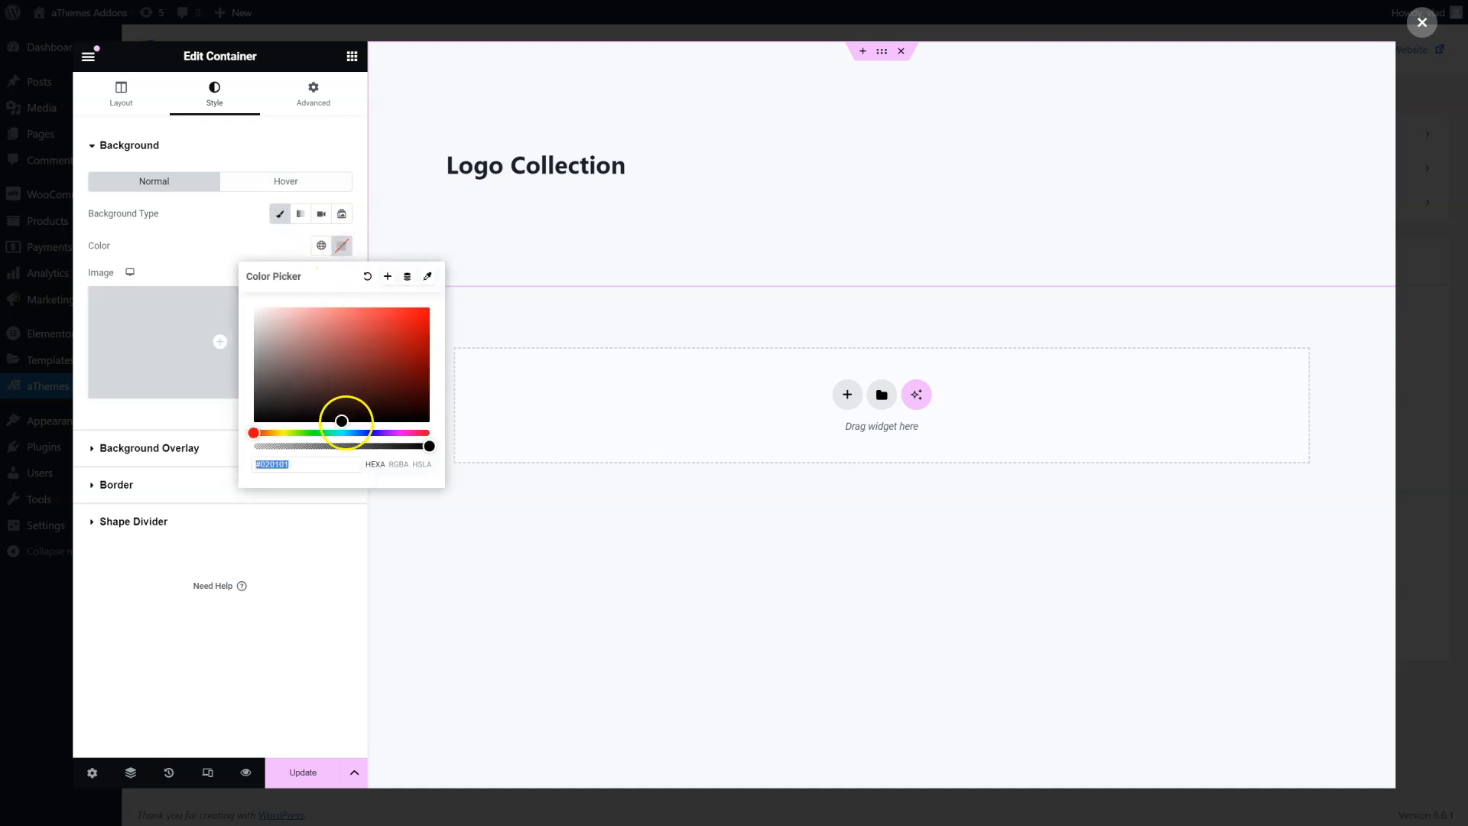
pyautogui.moveTo(337, 432); pyautogui.dragTo(355, 433)
pyautogui.click(378, 316)
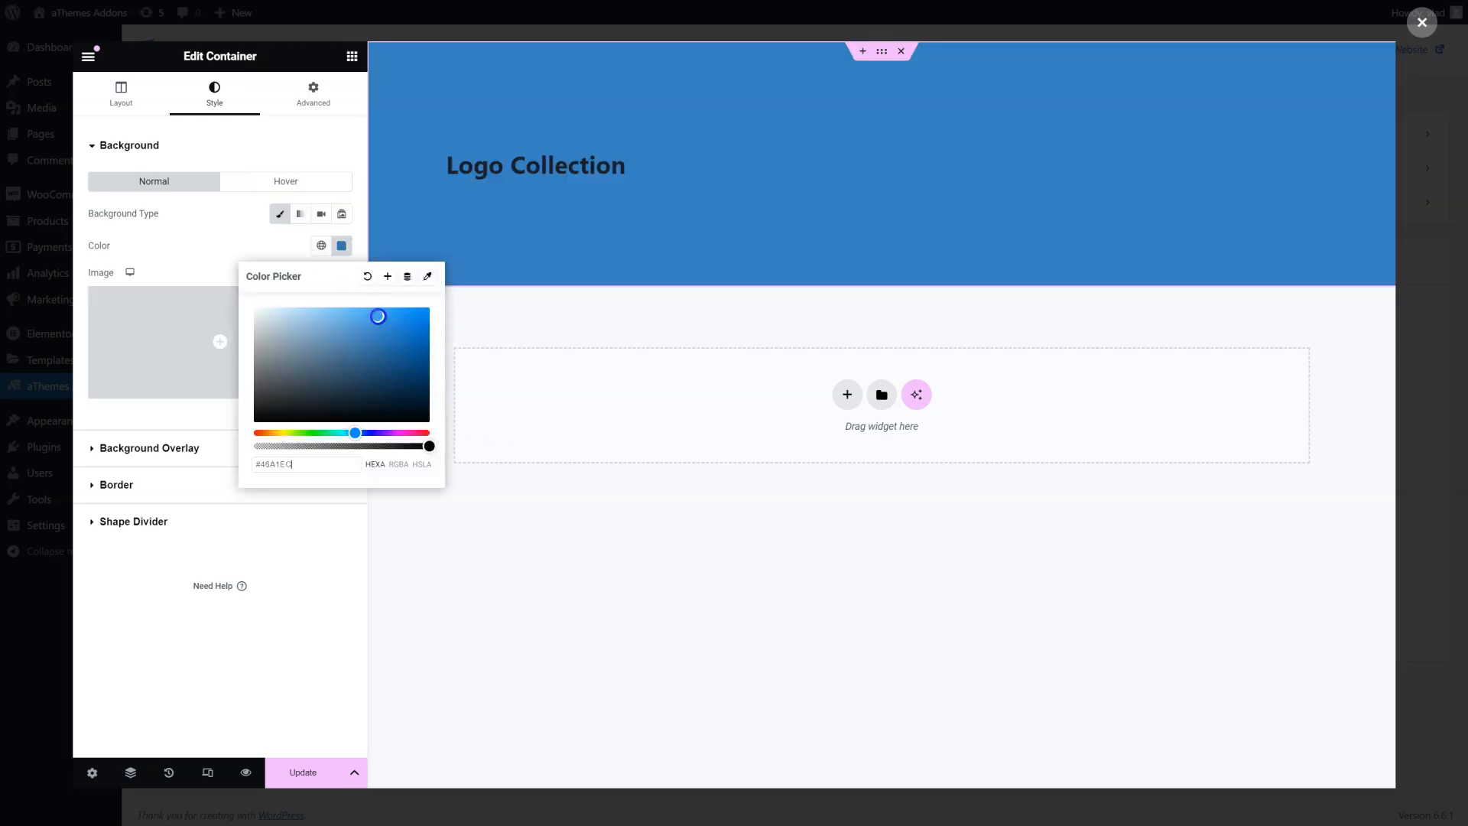
pyautogui.moveTo(383, 315); pyautogui.dragTo(400, 313)
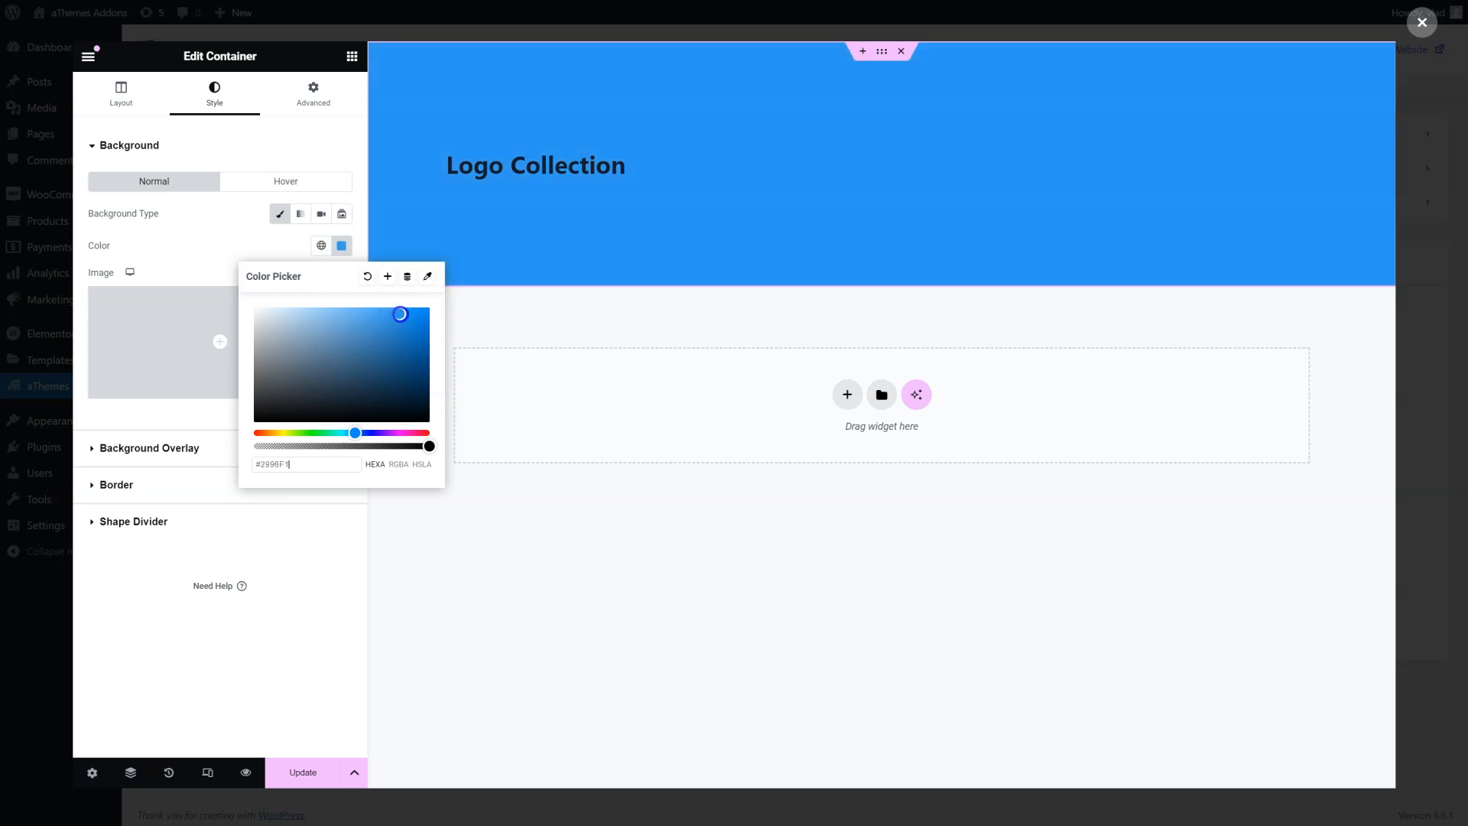
pyautogui.click(235, 259)
# Step: Center the product title and set its text color to white
pyautogui.click(538, 160)
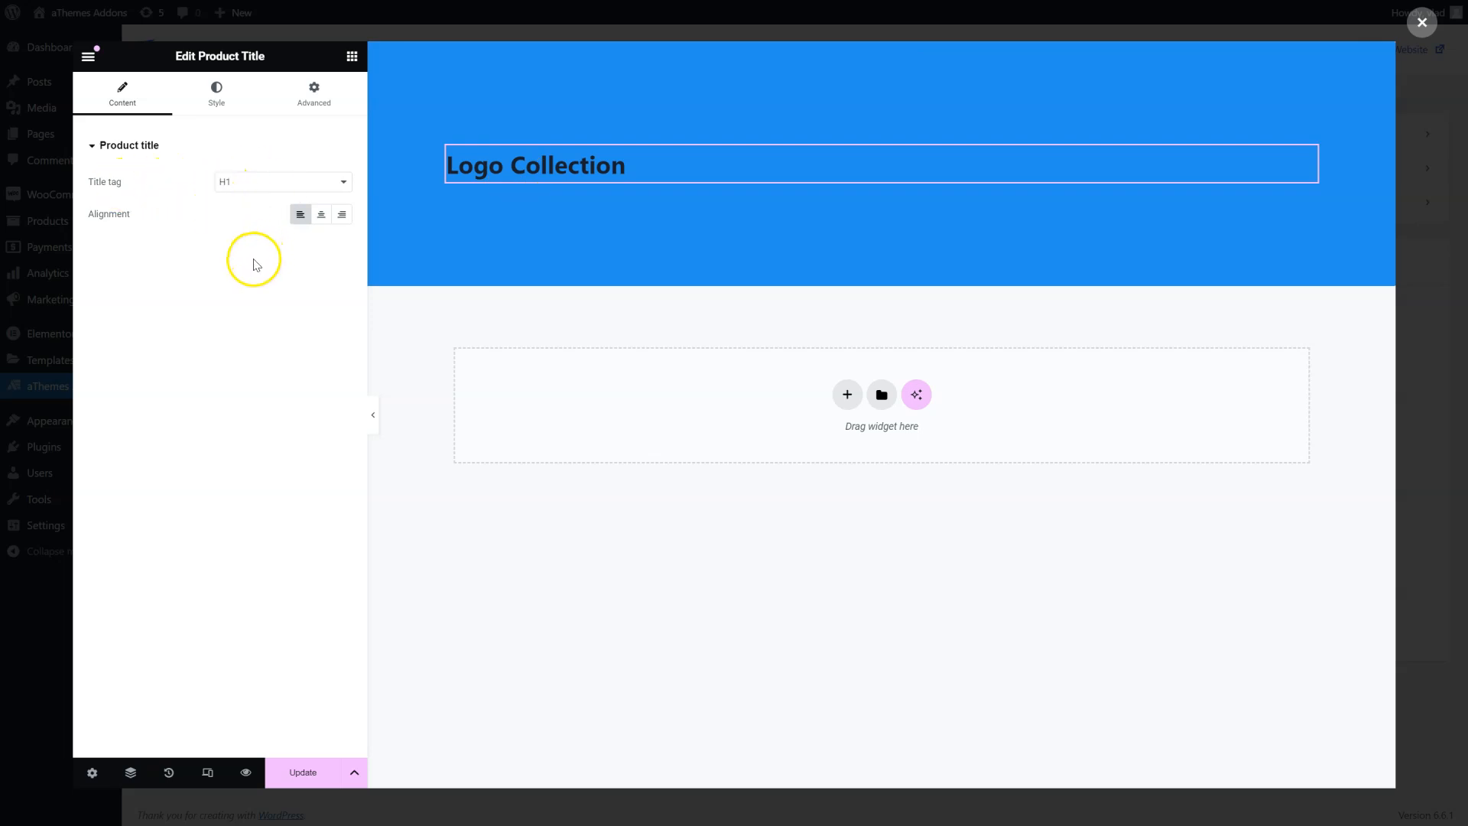
pyautogui.click(321, 214)
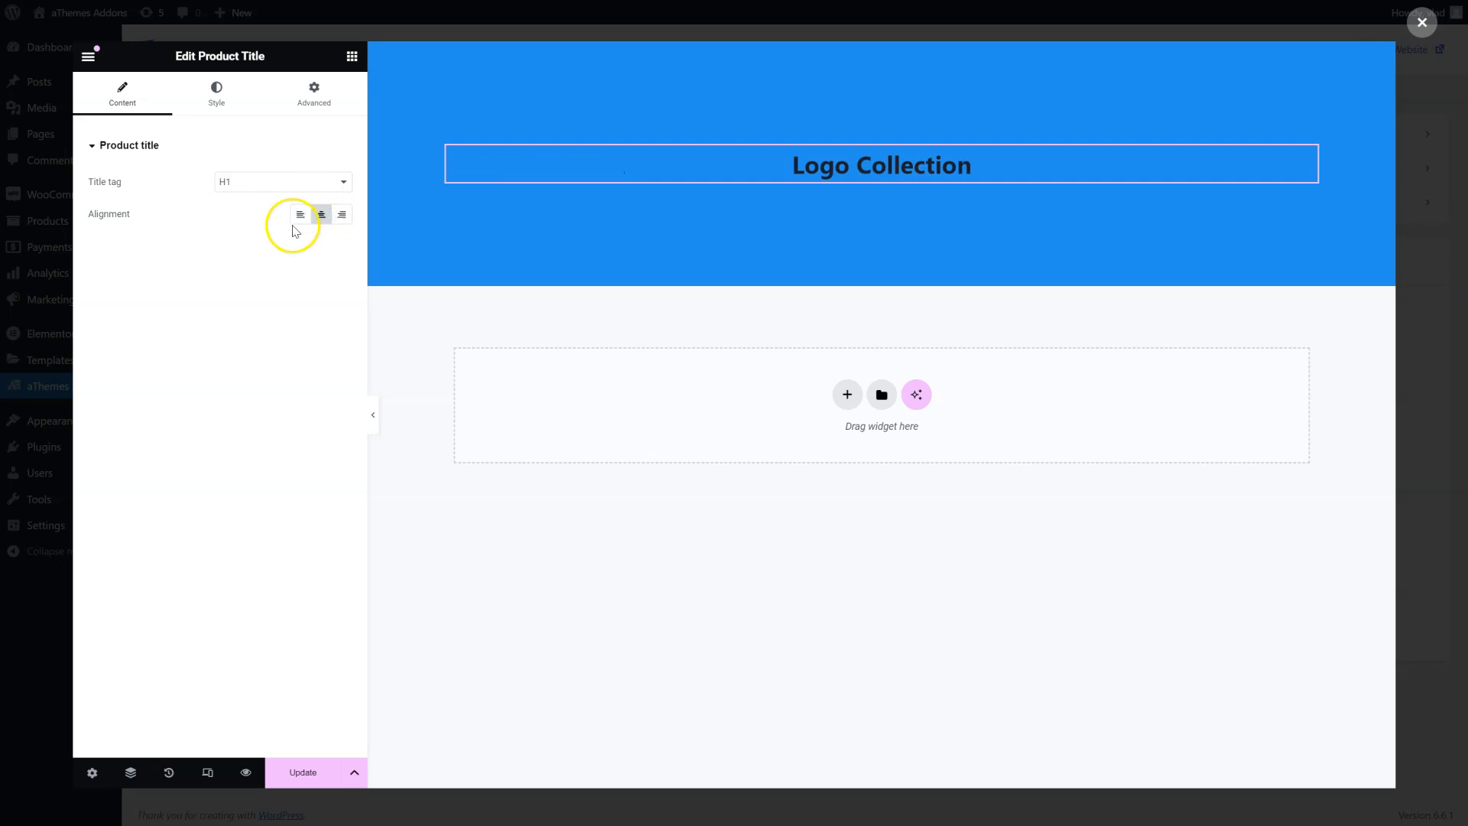
pyautogui.click(218, 98)
pyautogui.click(344, 214)
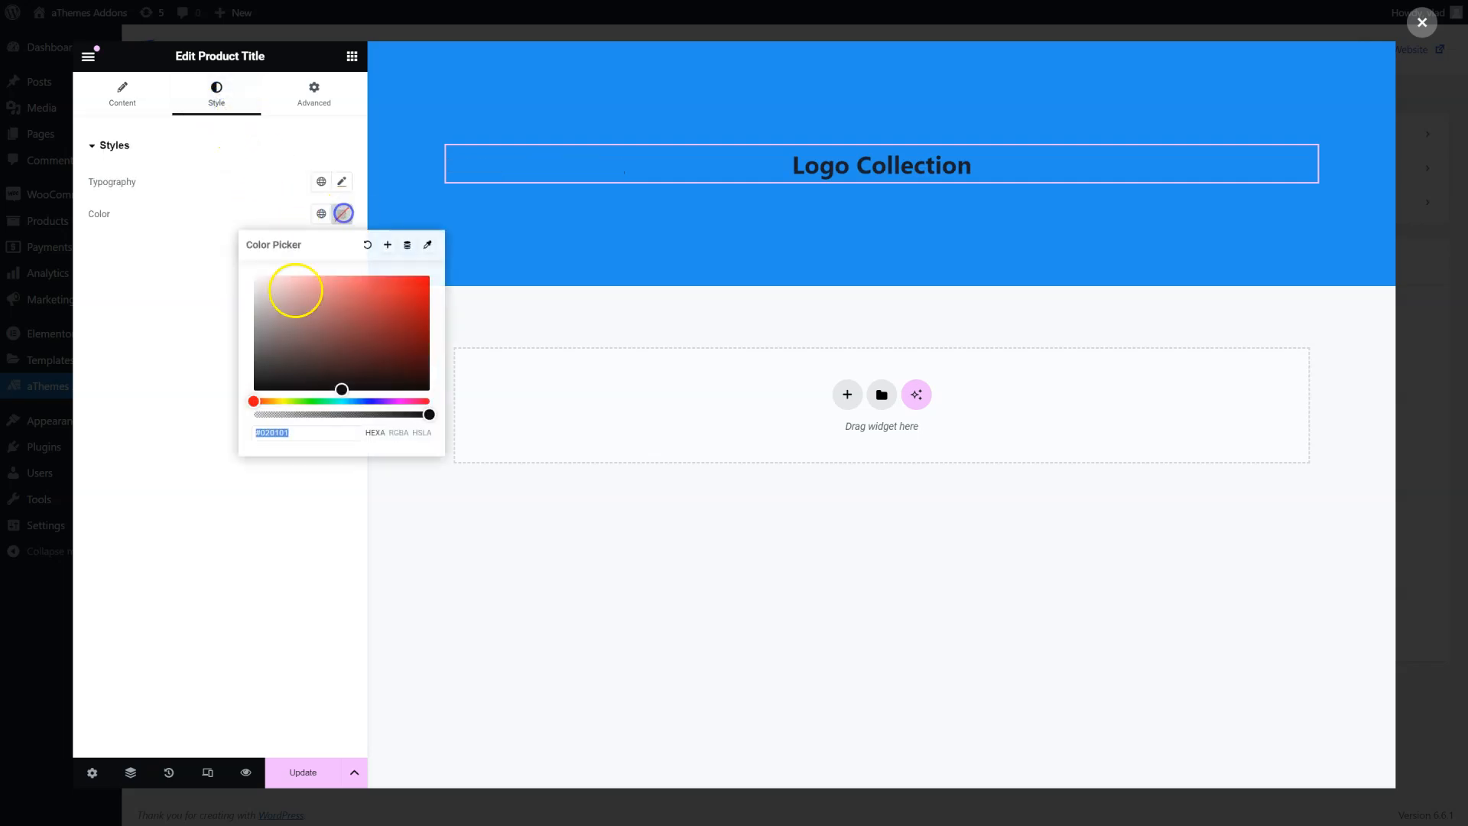
pyautogui.moveTo(295, 291); pyautogui.dragTo(236, 258)
pyautogui.click(199, 238)
# Step: Set the product title's font size to 56 px and update the template
pyautogui.click(341, 181)
pyautogui.moveTo(103, 313); pyautogui.dragTo(154, 318)
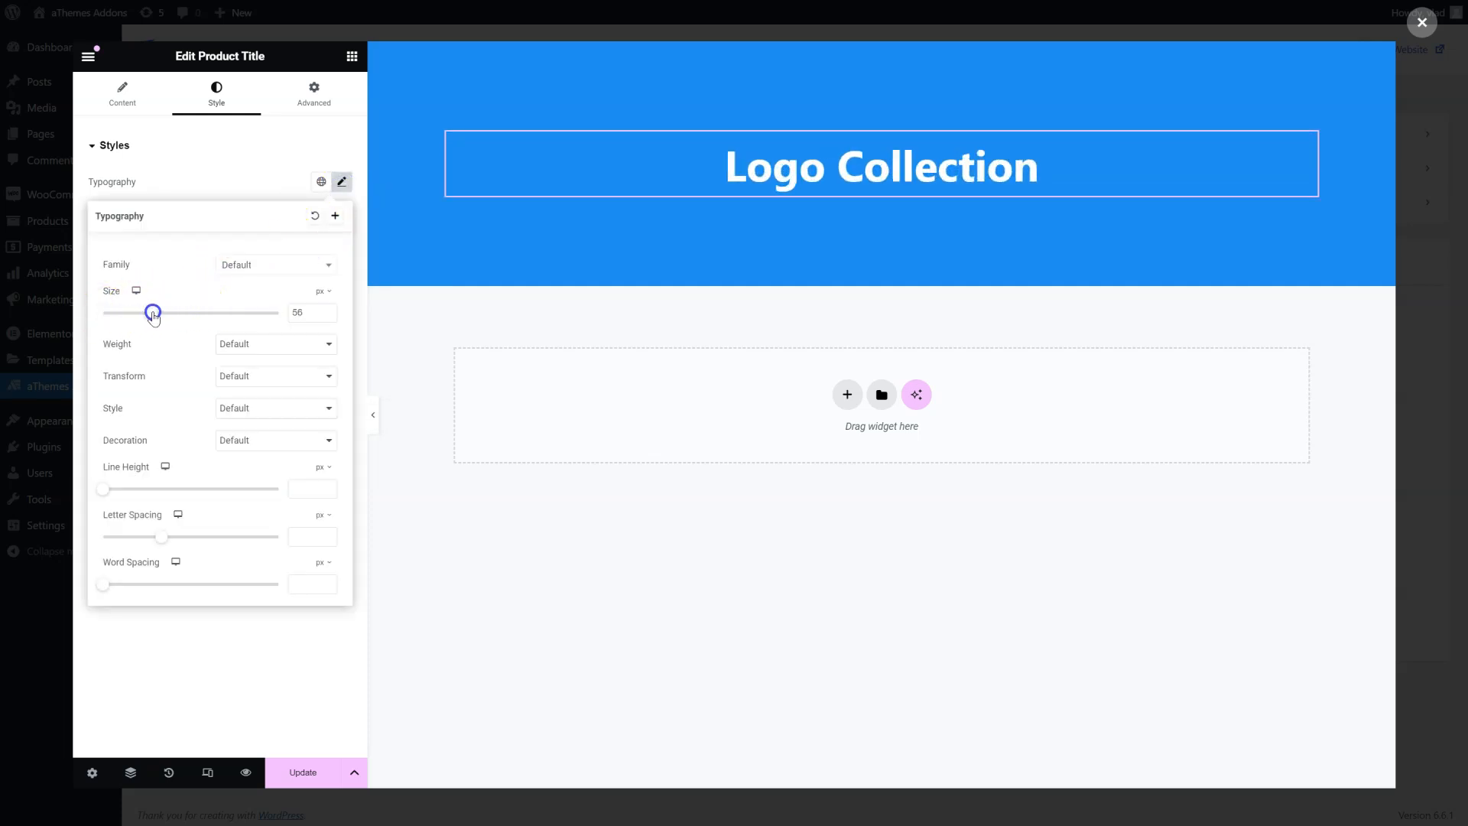
pyautogui.click(303, 772)
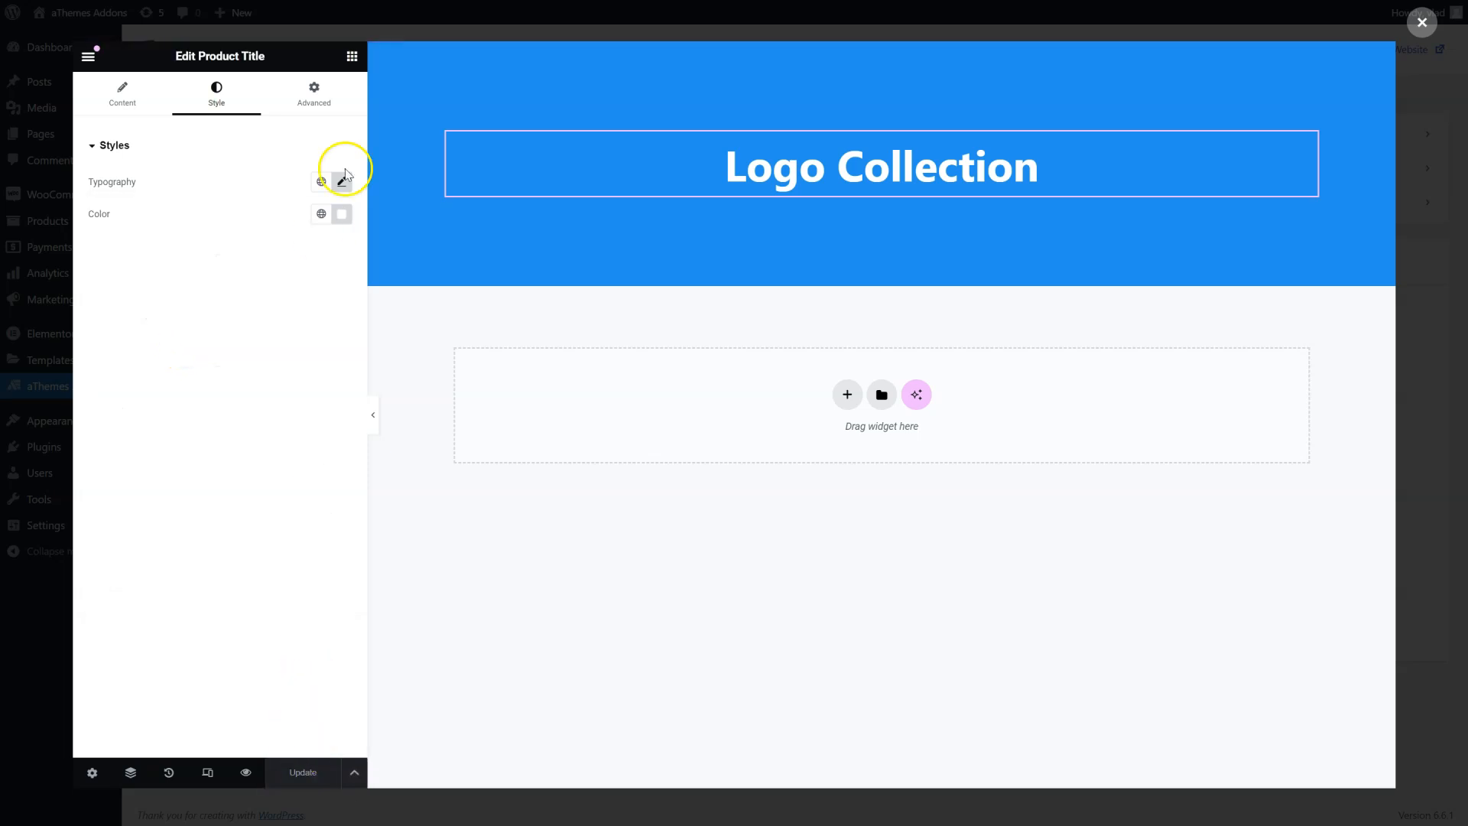
# Step: Find the aThemes Breadcrumbs widget by searching for "brea" and place it above the product title
pyautogui.click(352, 56)
pyautogui.click(254, 127)
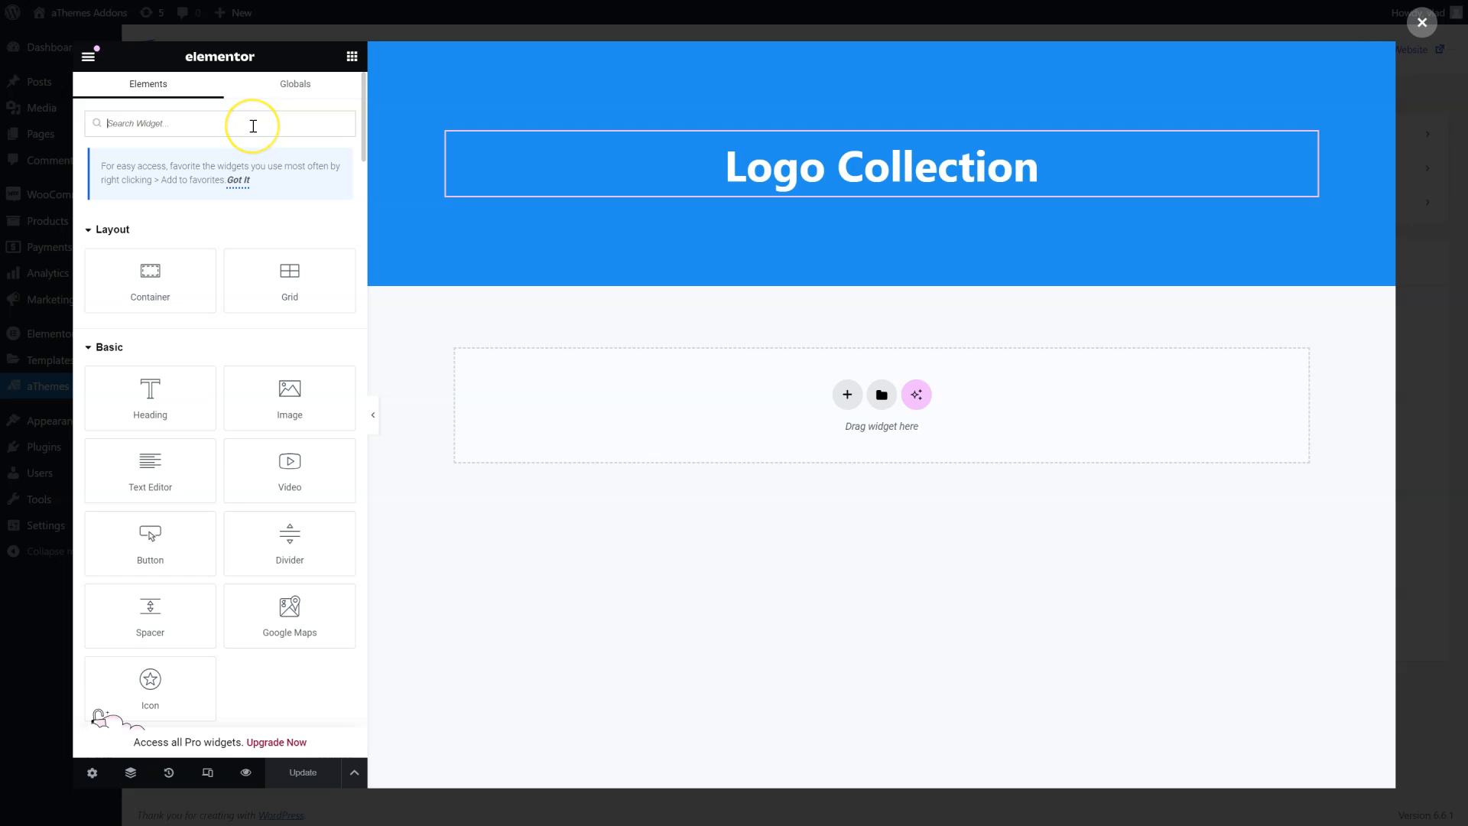
pyautogui.write('brea')
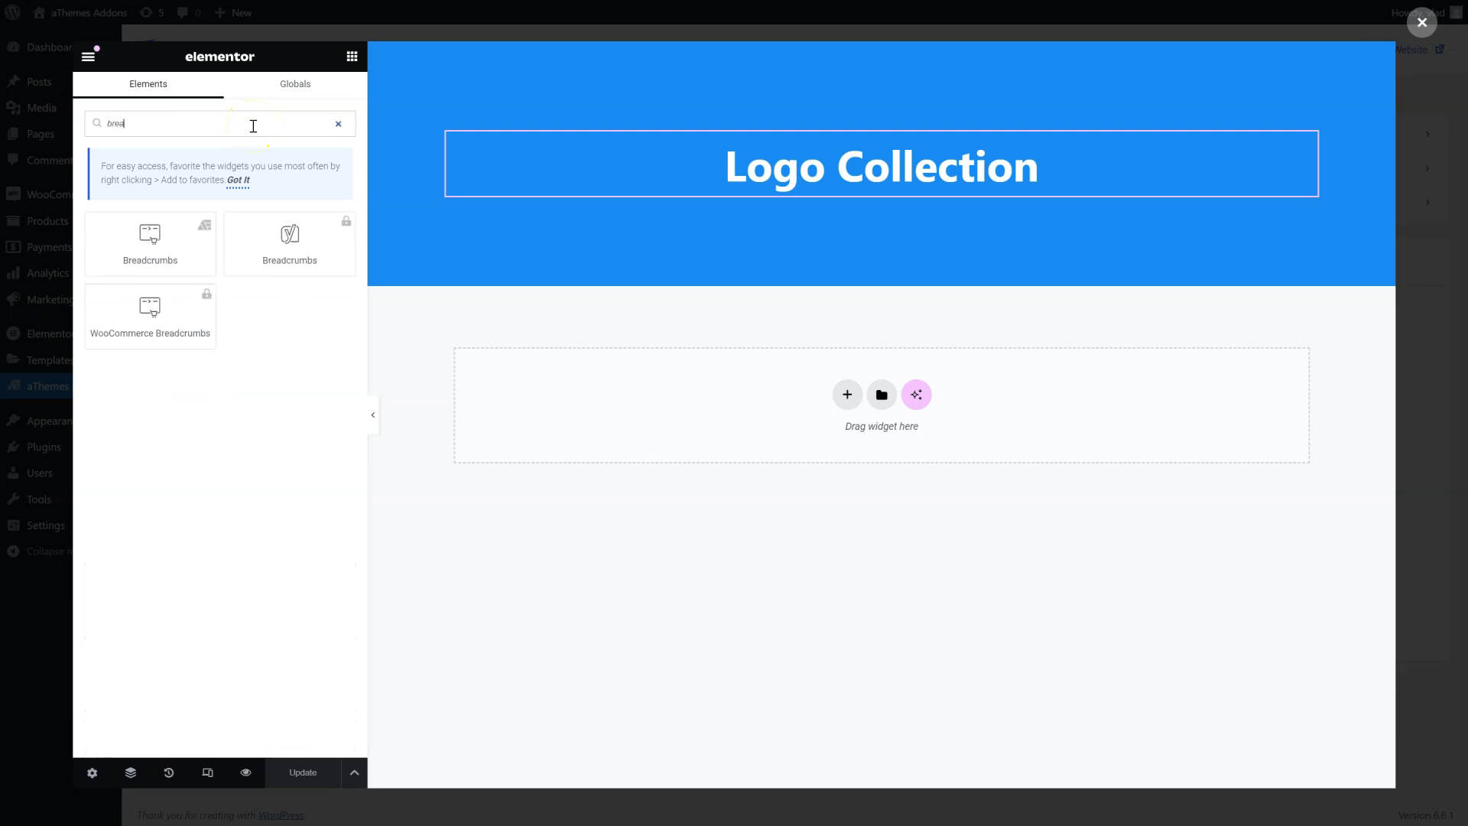
pyautogui.moveTo(206, 236); pyautogui.dragTo(207, 236)
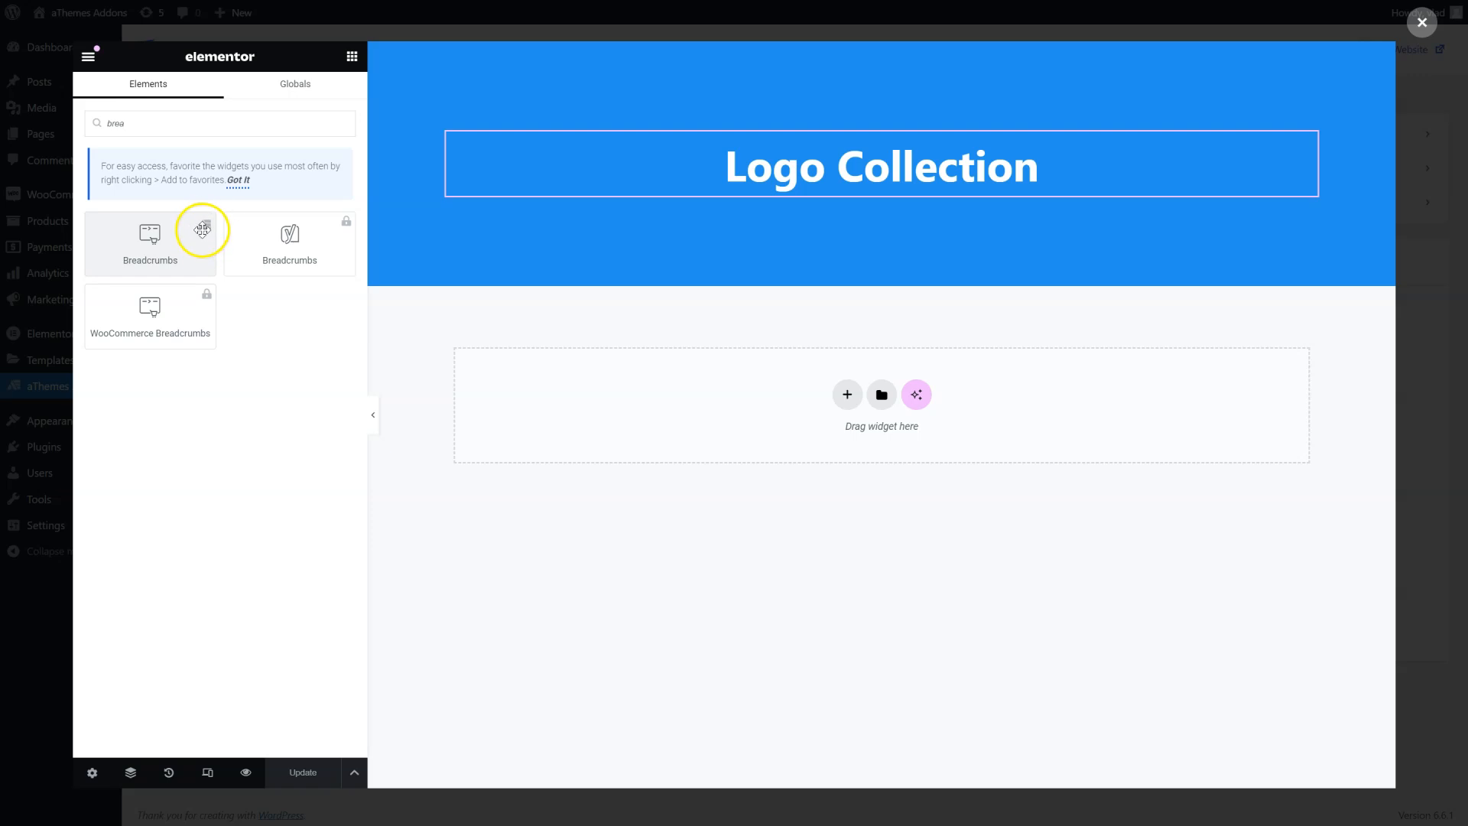
pyautogui.moveTo(198, 256); pyautogui.dragTo(809, 134)
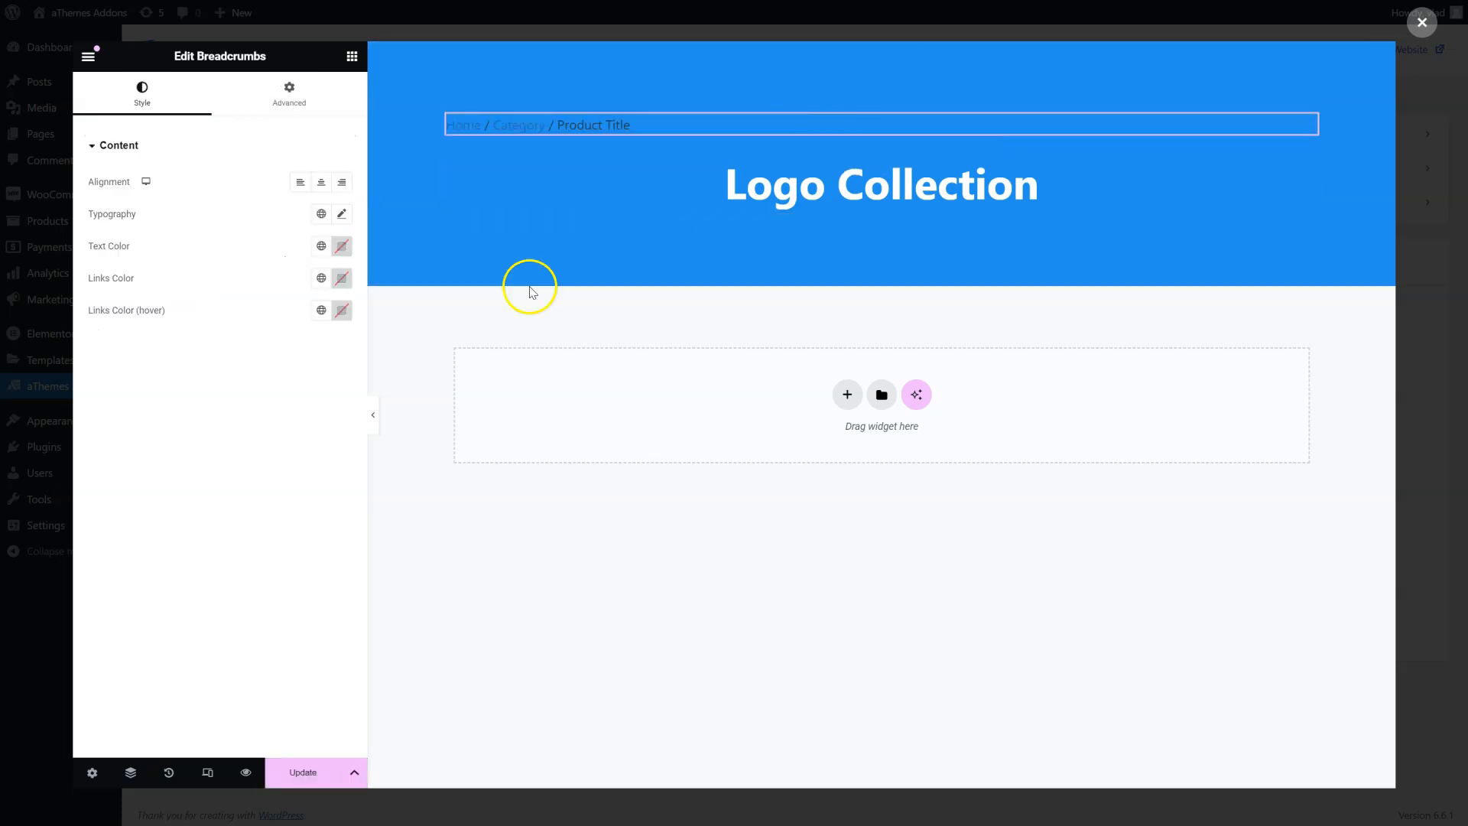
# Step: Center the breadcrumbs and set their text color to white
pyautogui.click(320, 183)
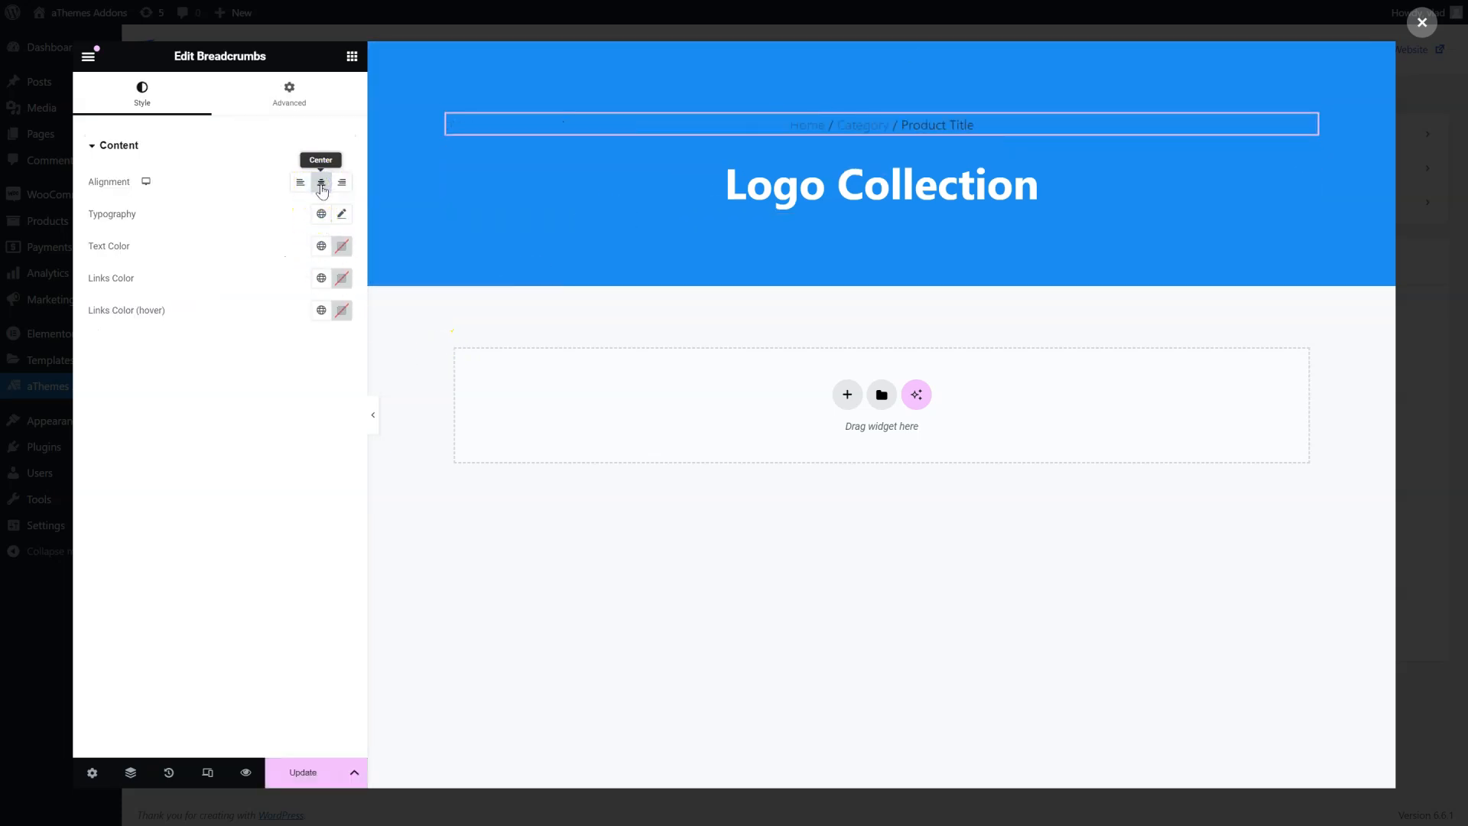
pyautogui.click(345, 245)
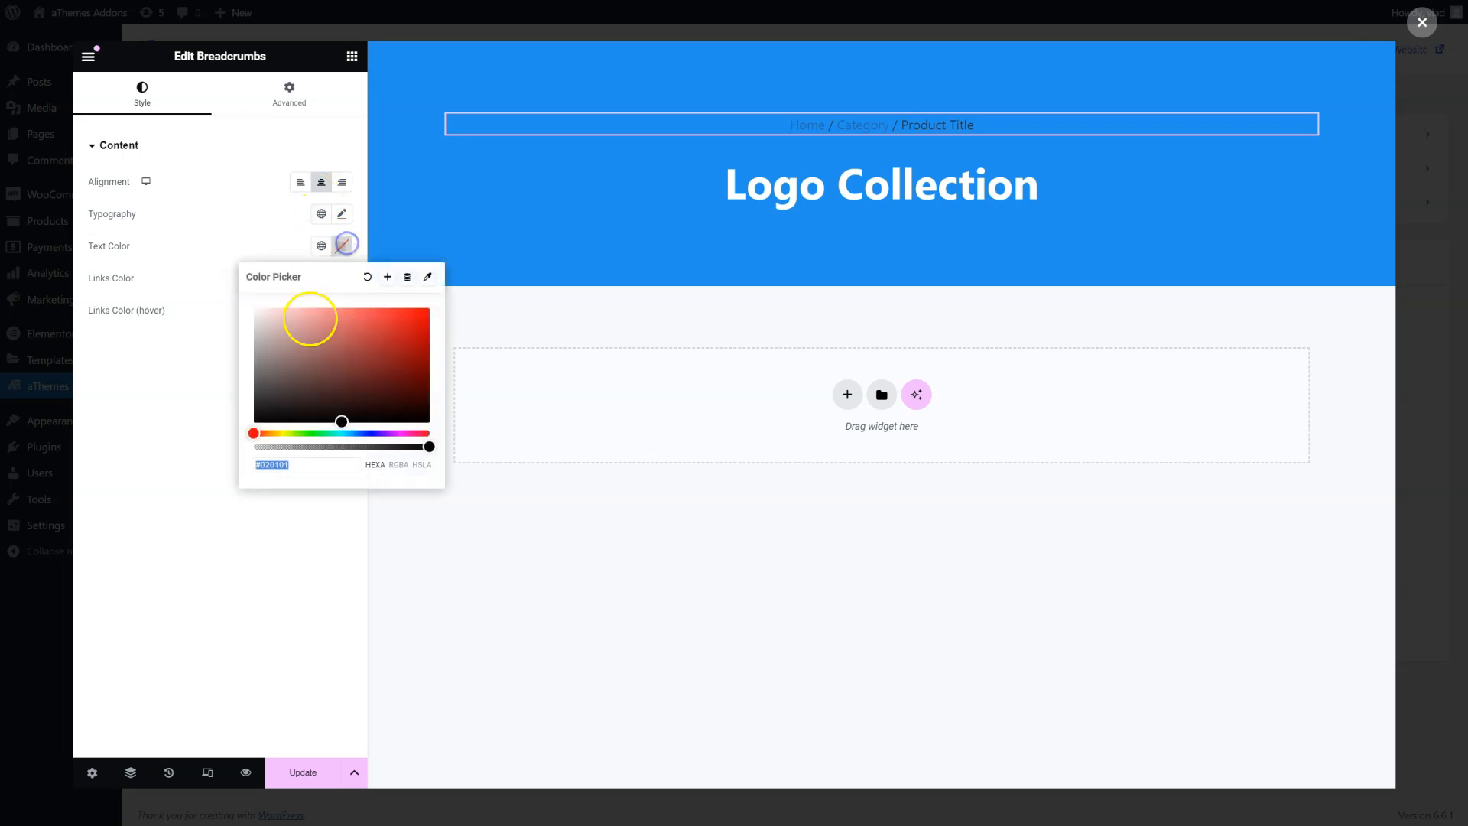
pyautogui.click(241, 241)
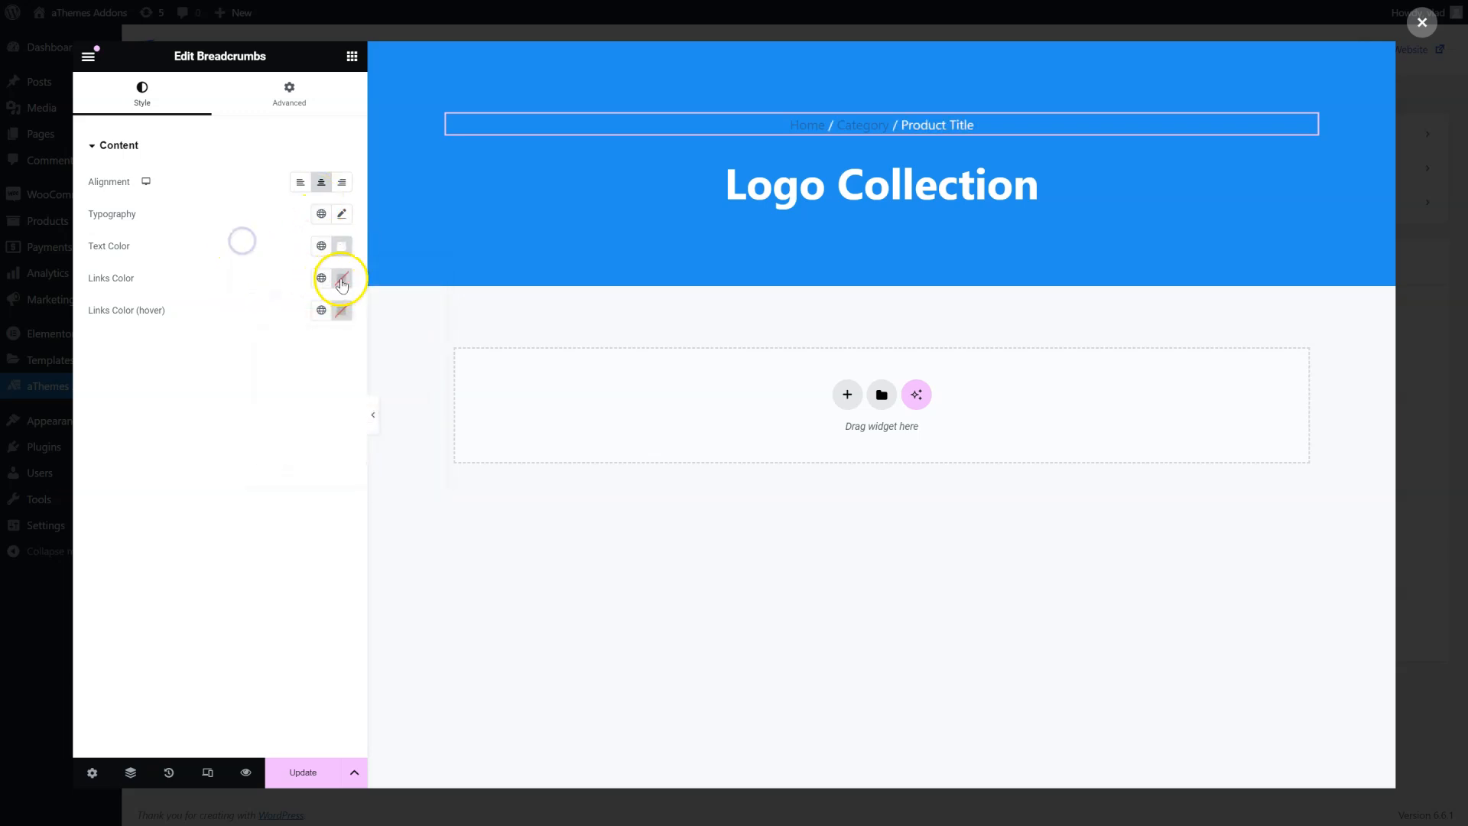
# Step: Set the breadcrumbs' links color to semi-transparent white, #FFFFFFBD, and update the template
pyautogui.click(341, 278)
pyautogui.click(275, 351)
pyautogui.moveTo(275, 351); pyautogui.dragTo(237, 331)
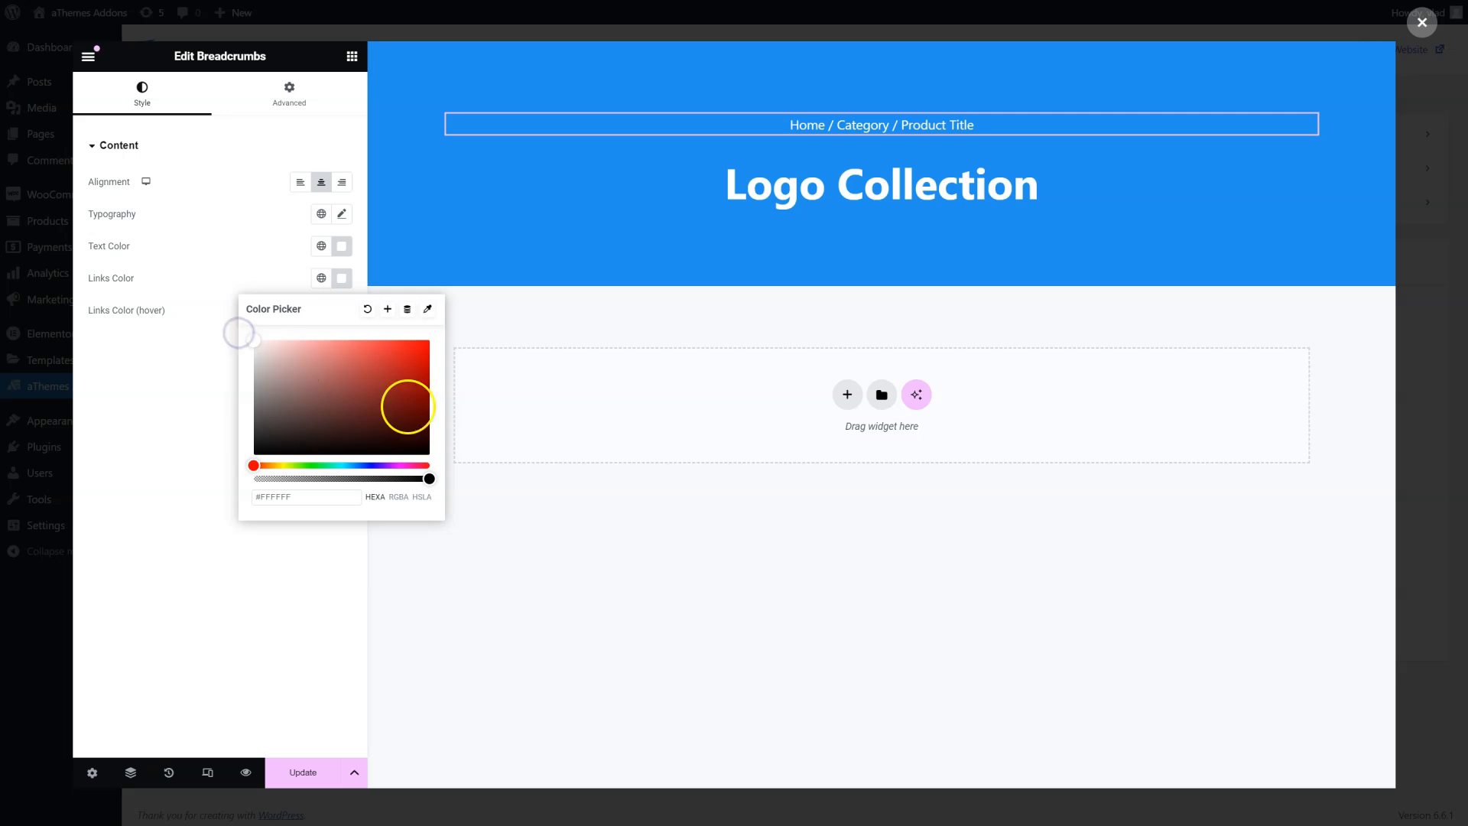
pyautogui.click(390, 479)
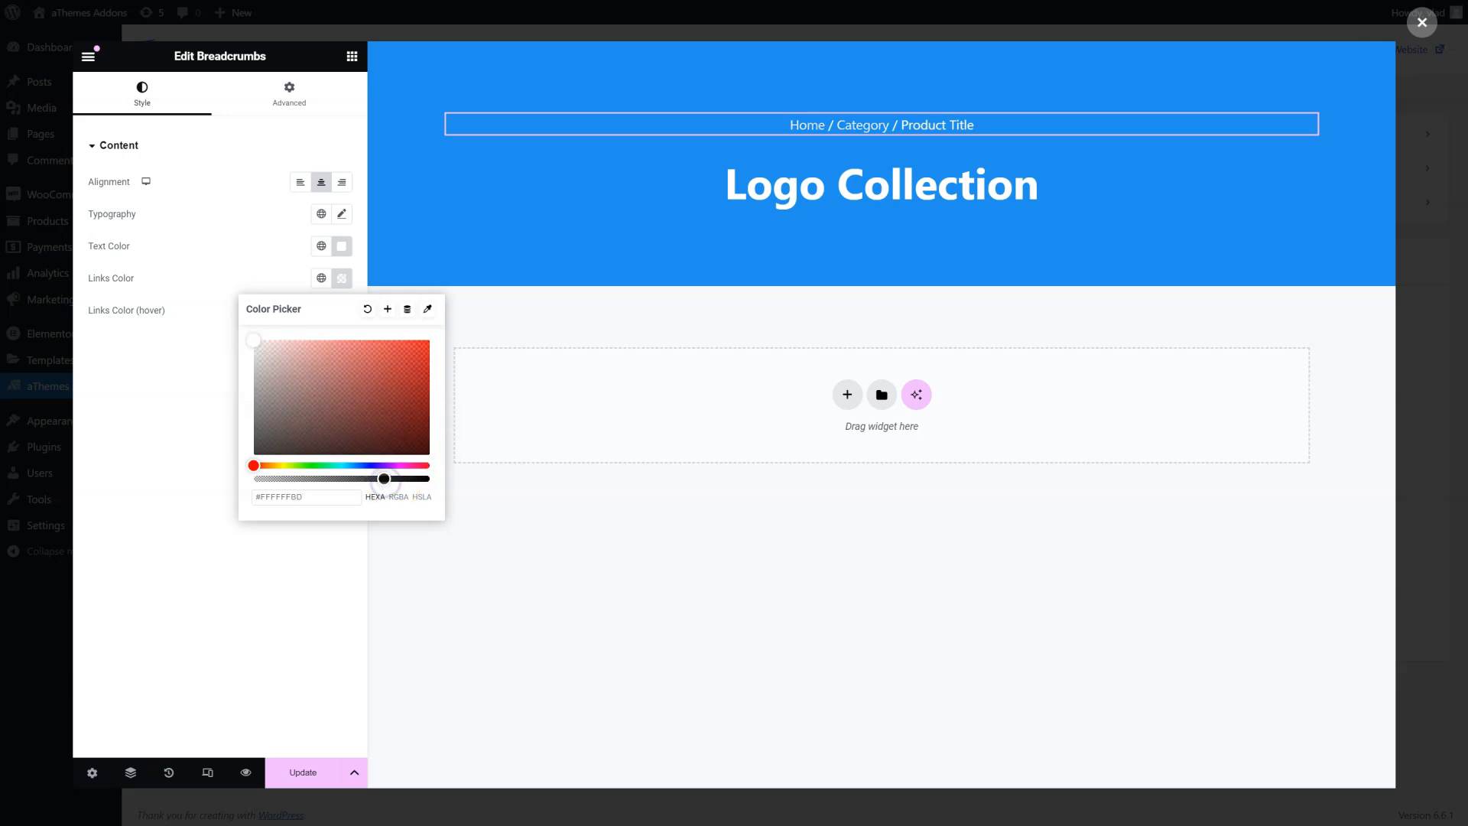
pyautogui.click(164, 370)
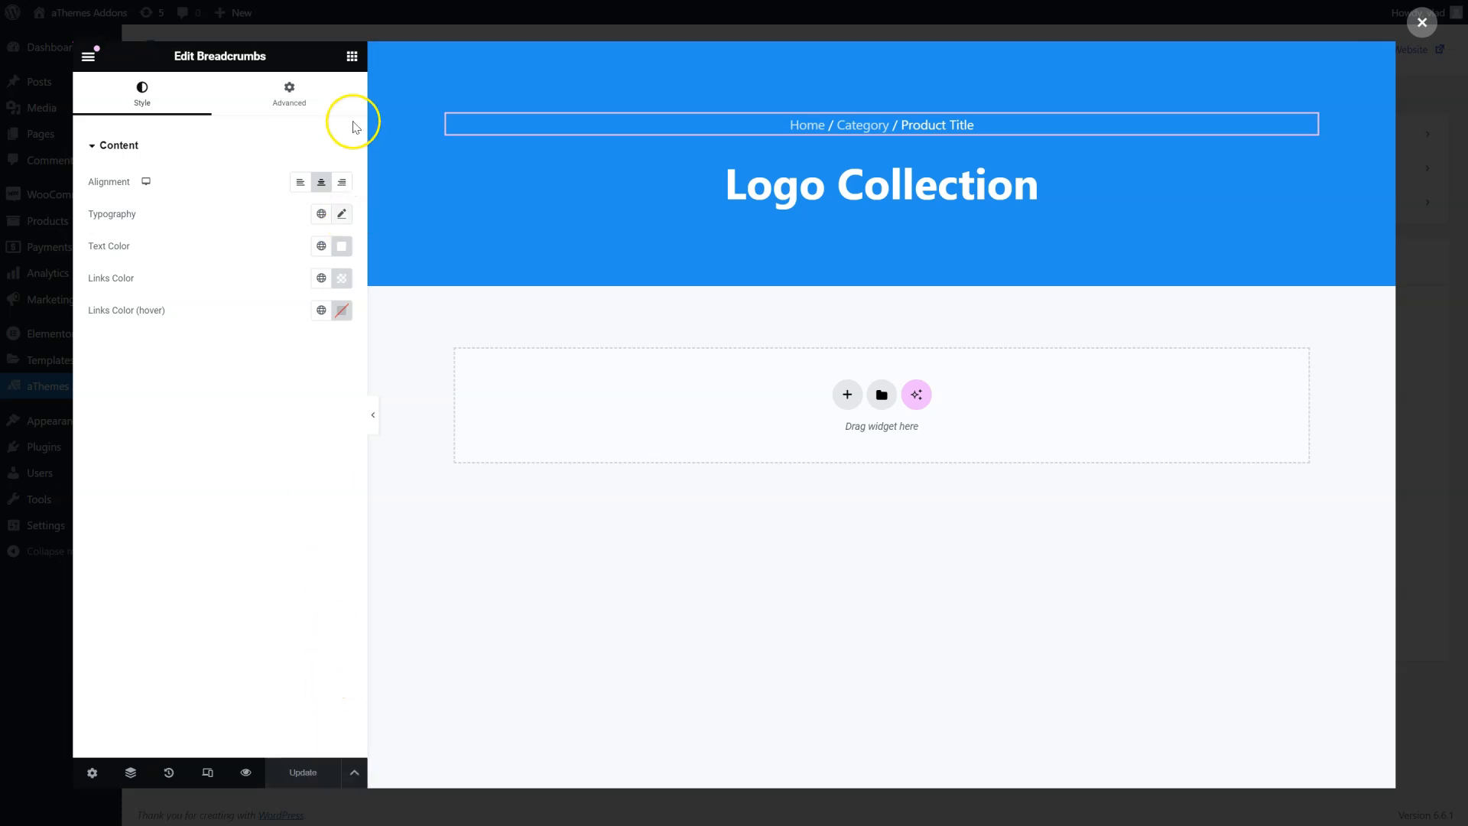
# Step: Add a flexbox container with two equal columns below the blue header
pyautogui.click(352, 56)
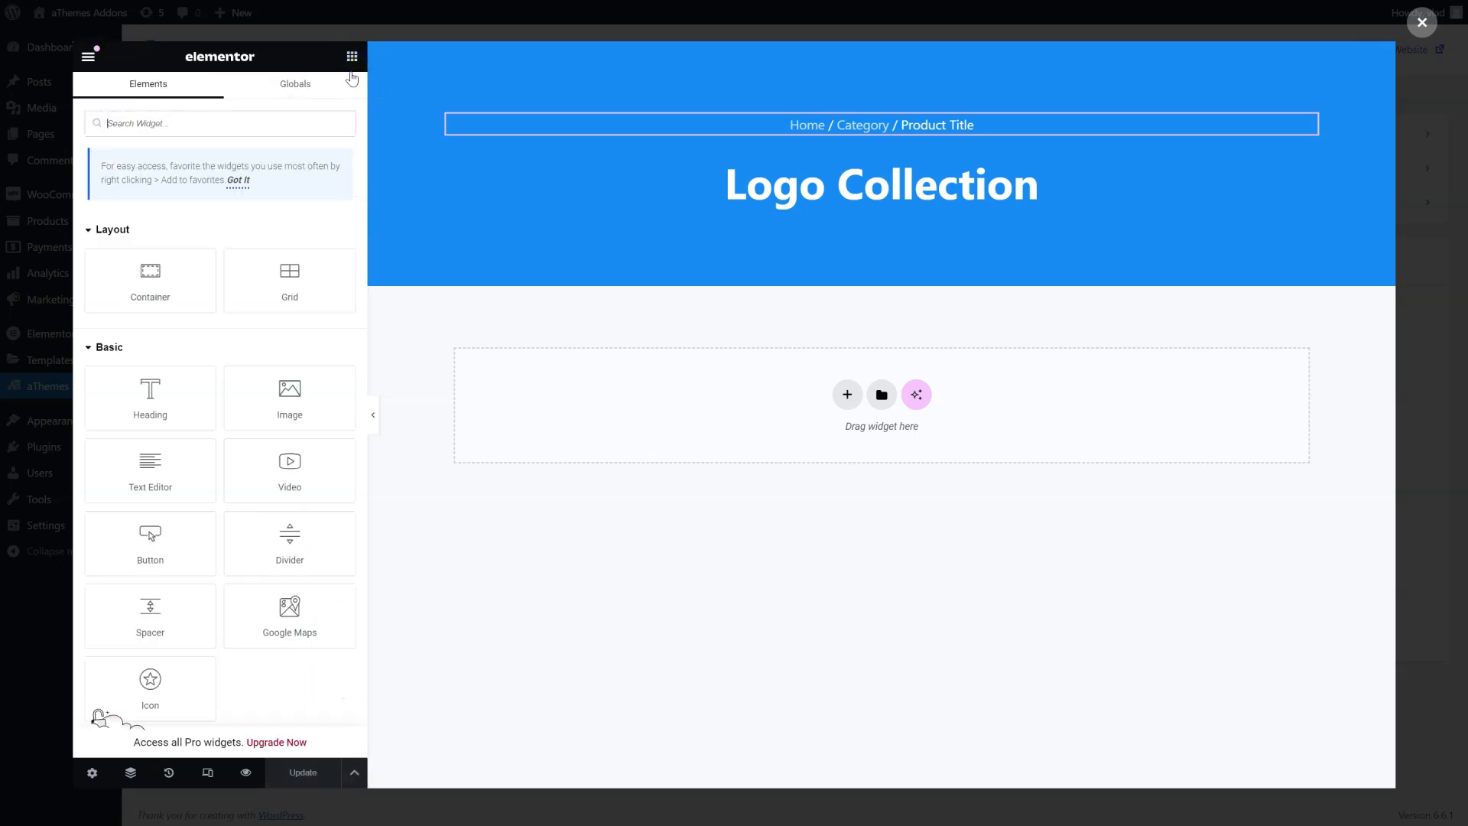
pyautogui.click(842, 395)
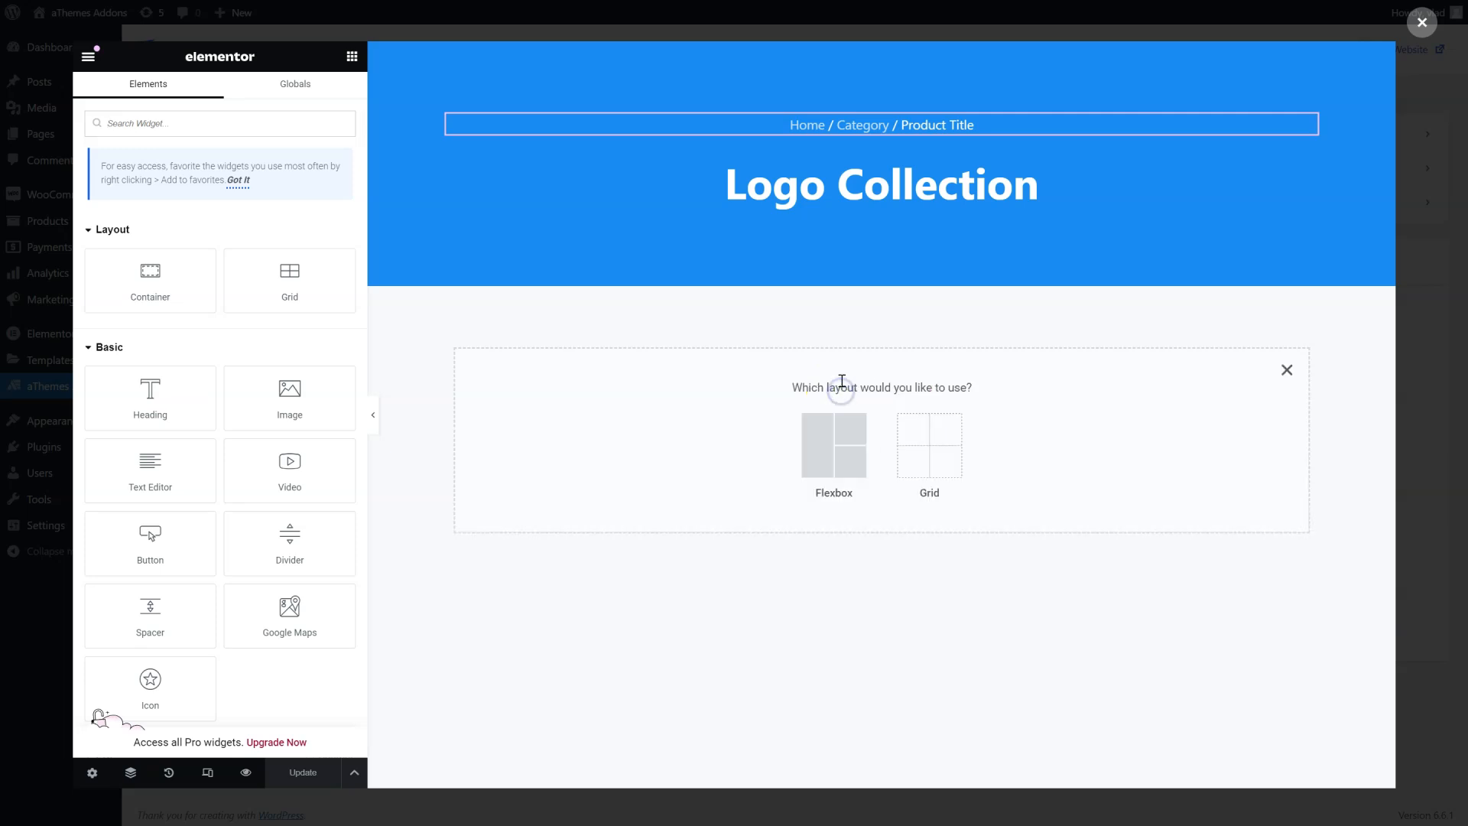
pyautogui.click(839, 431)
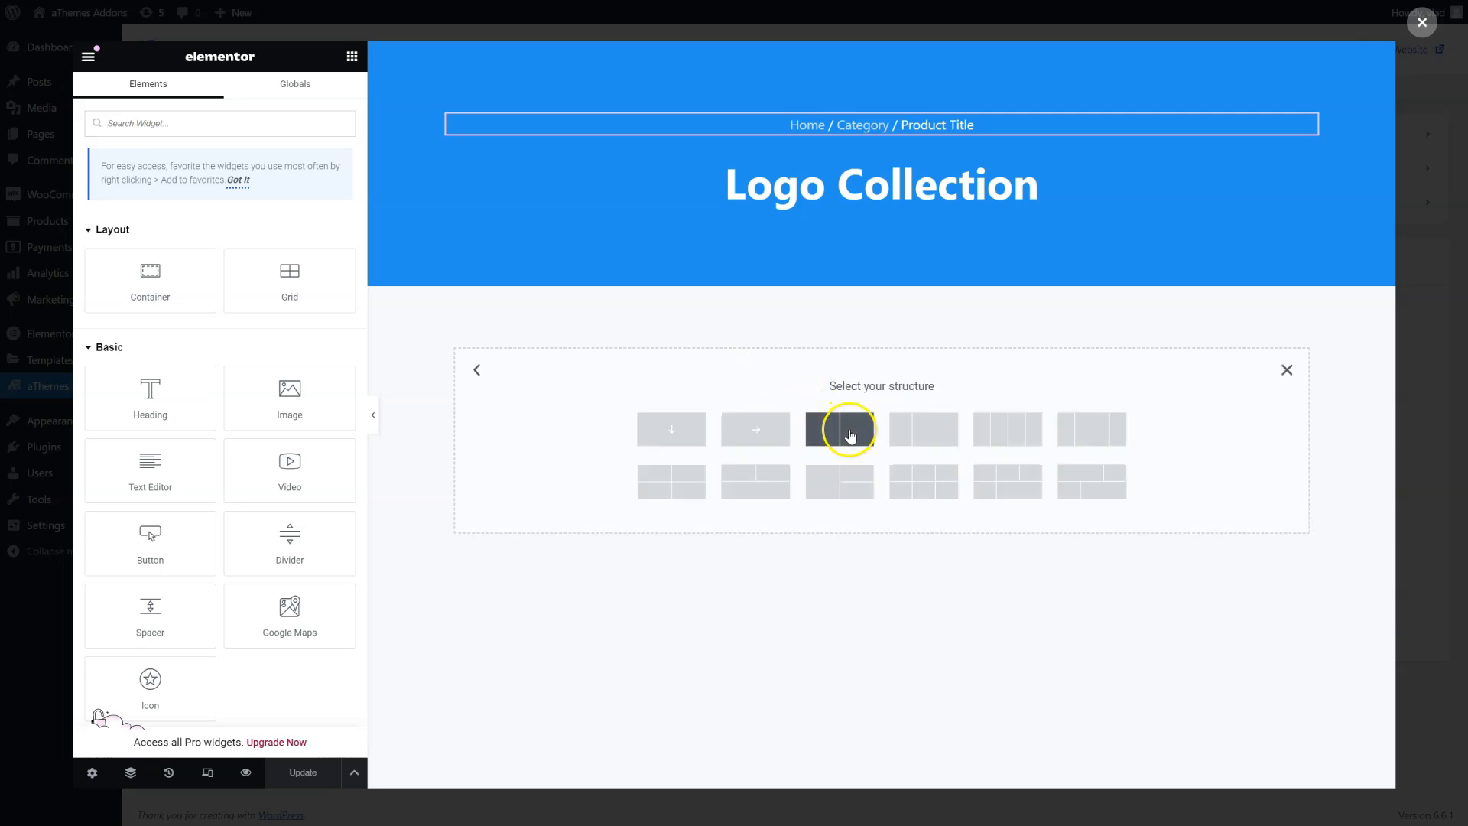
pyautogui.click(853, 439)
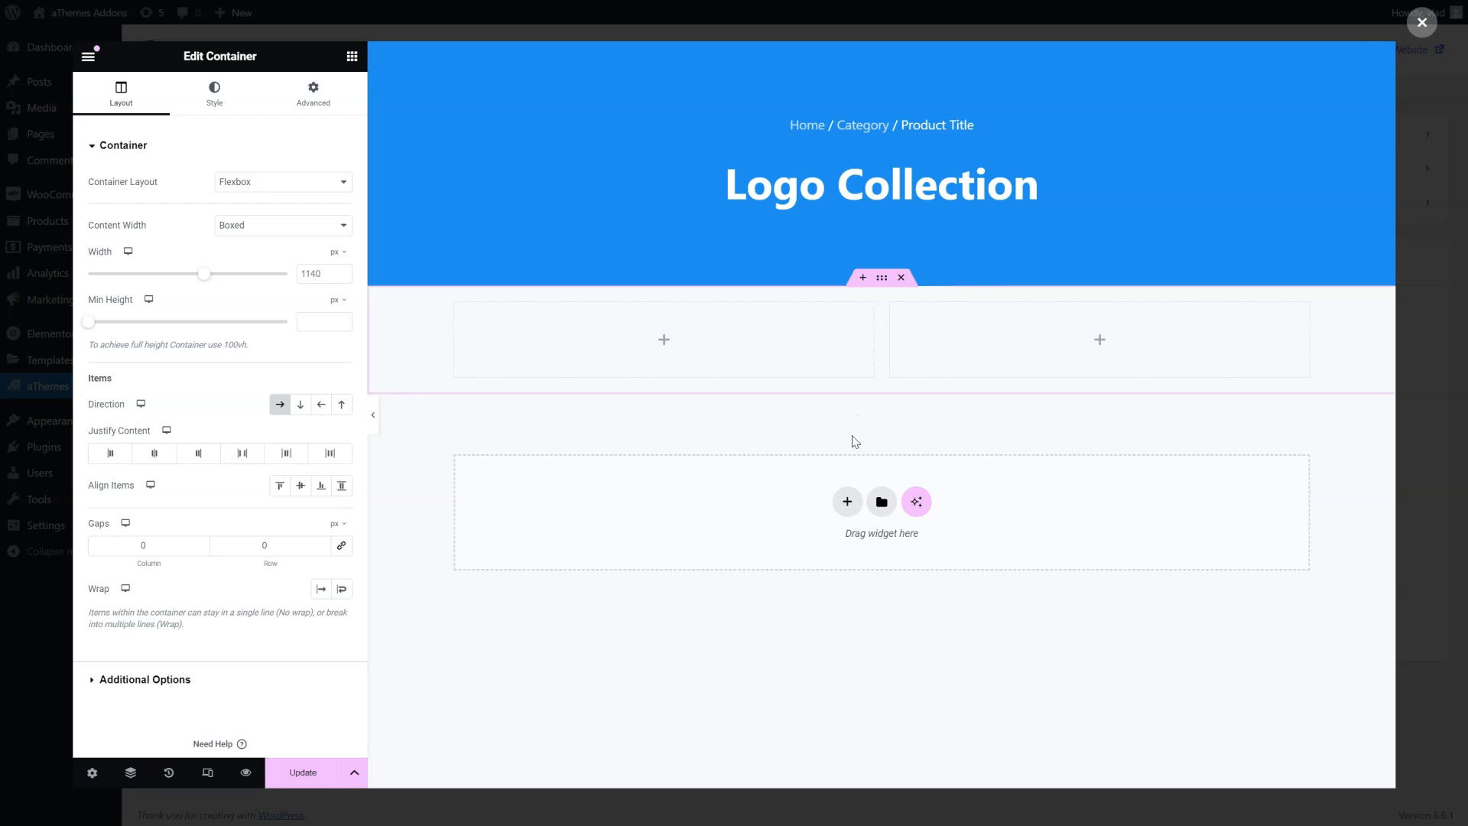
# Step: Unlink the two-column container's padding and set it to 80 px top and bottom, 10 px right and left
pyautogui.click(217, 91)
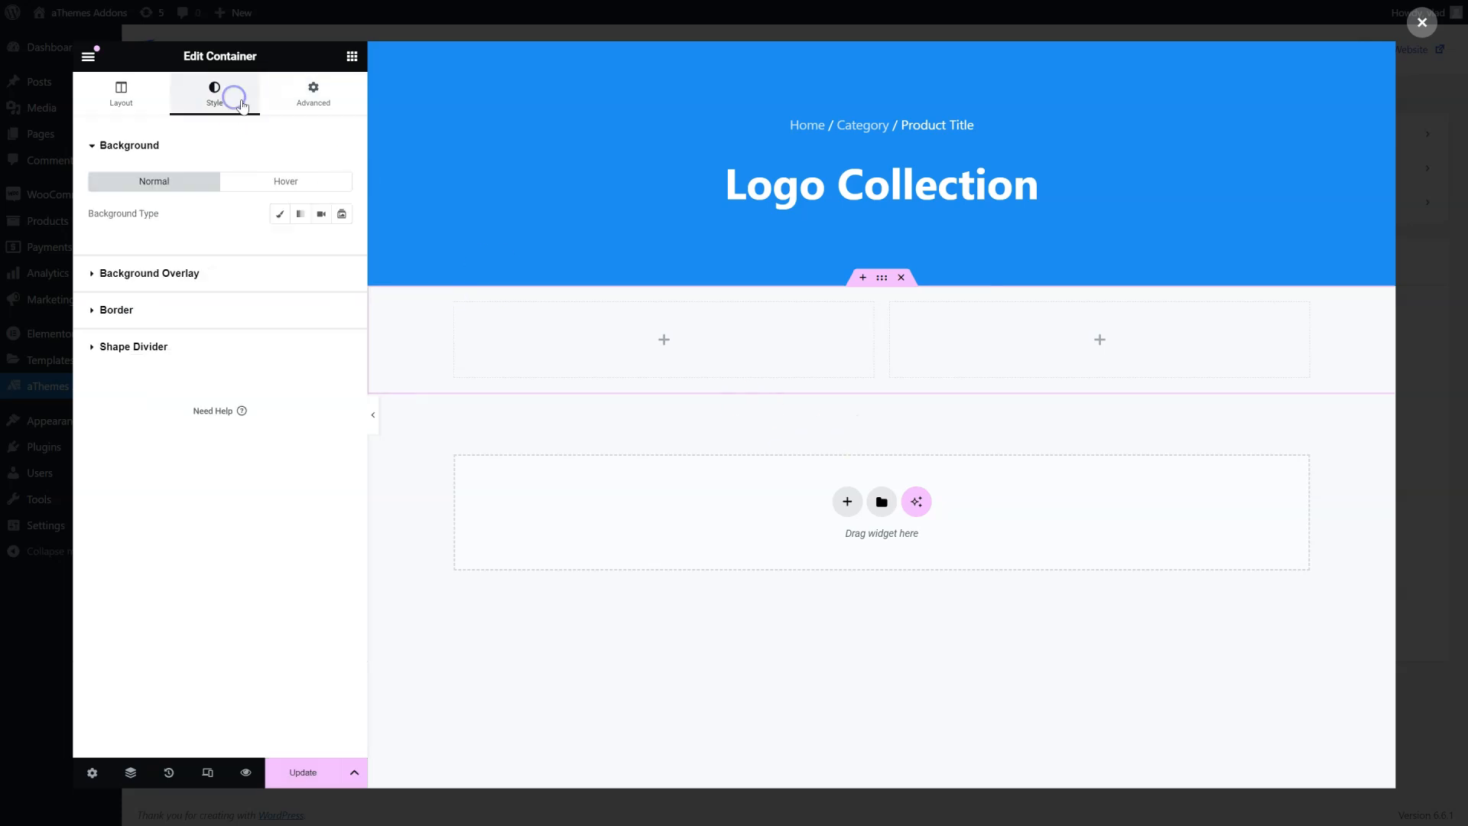
pyautogui.click(309, 92)
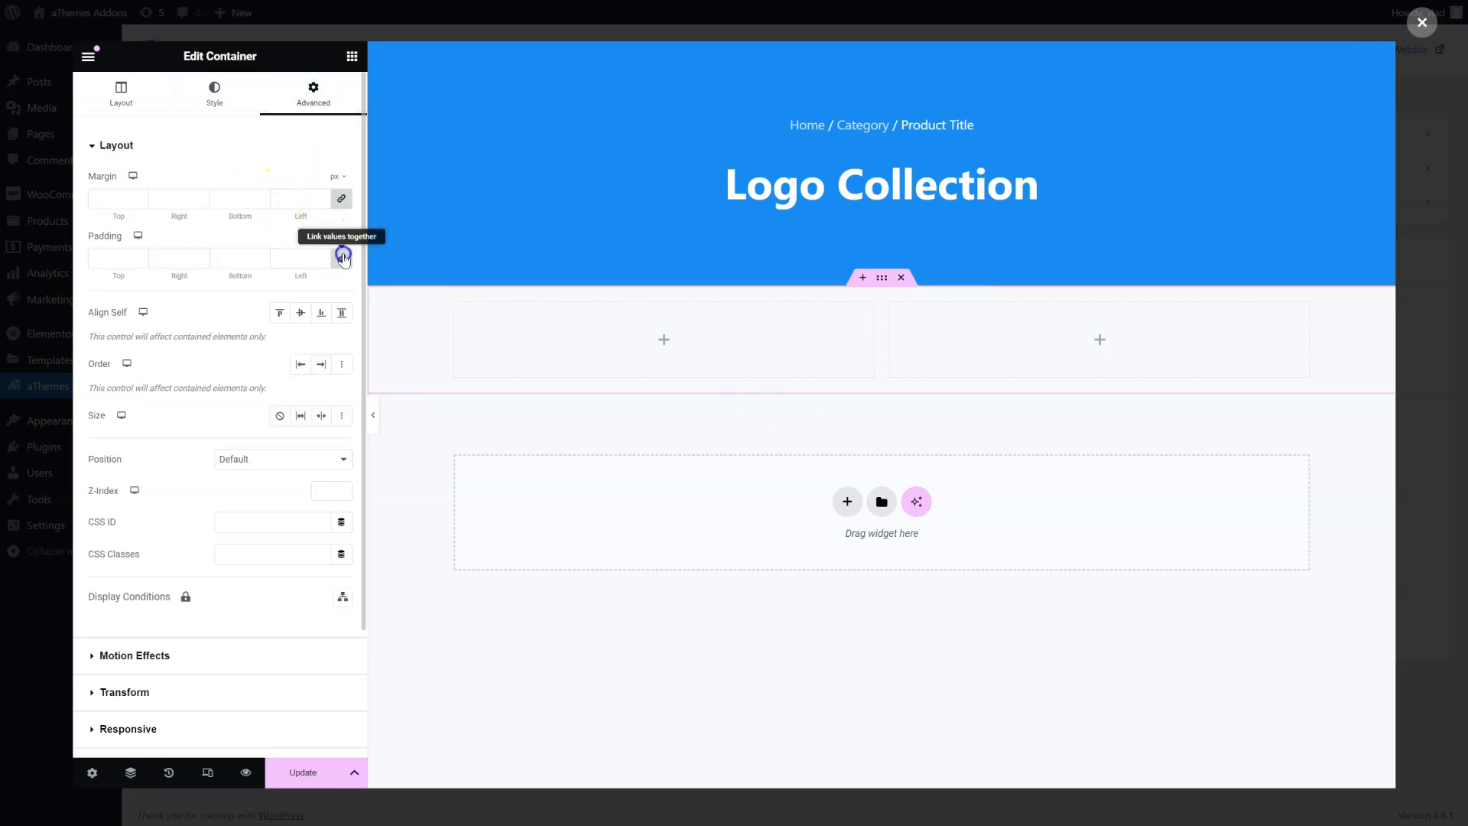
pyautogui.click(342, 257)
pyautogui.click(104, 260)
pyautogui.write('80')
pyautogui.click(231, 260)
pyautogui.write('80')
pyautogui.click(163, 258)
pyautogui.write('10')
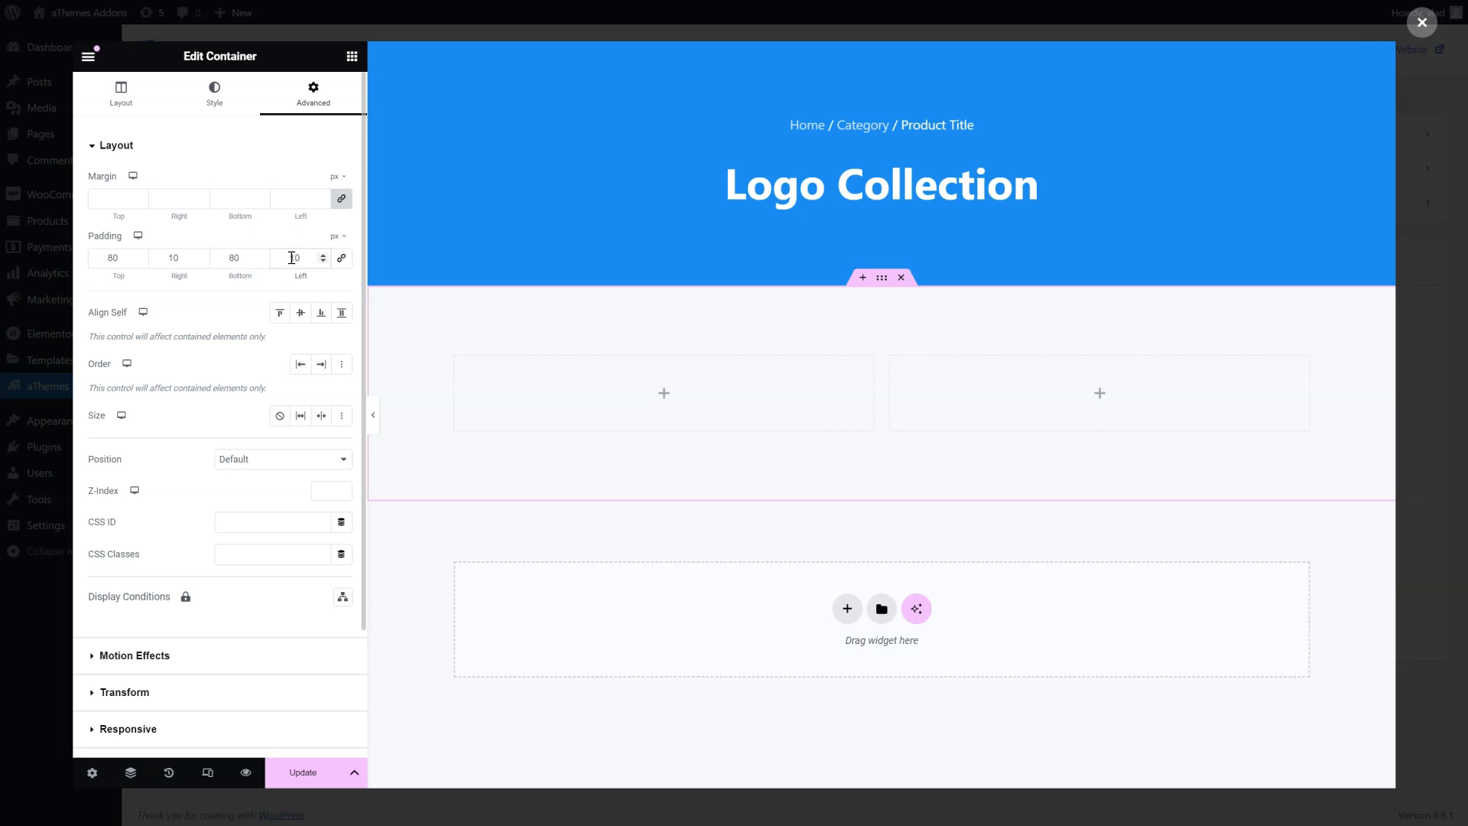
# Step: Find the aThemes Product Images widget by searching for "image" and place it in the container's first column
pyautogui.click(352, 56)
pyautogui.click(243, 116)
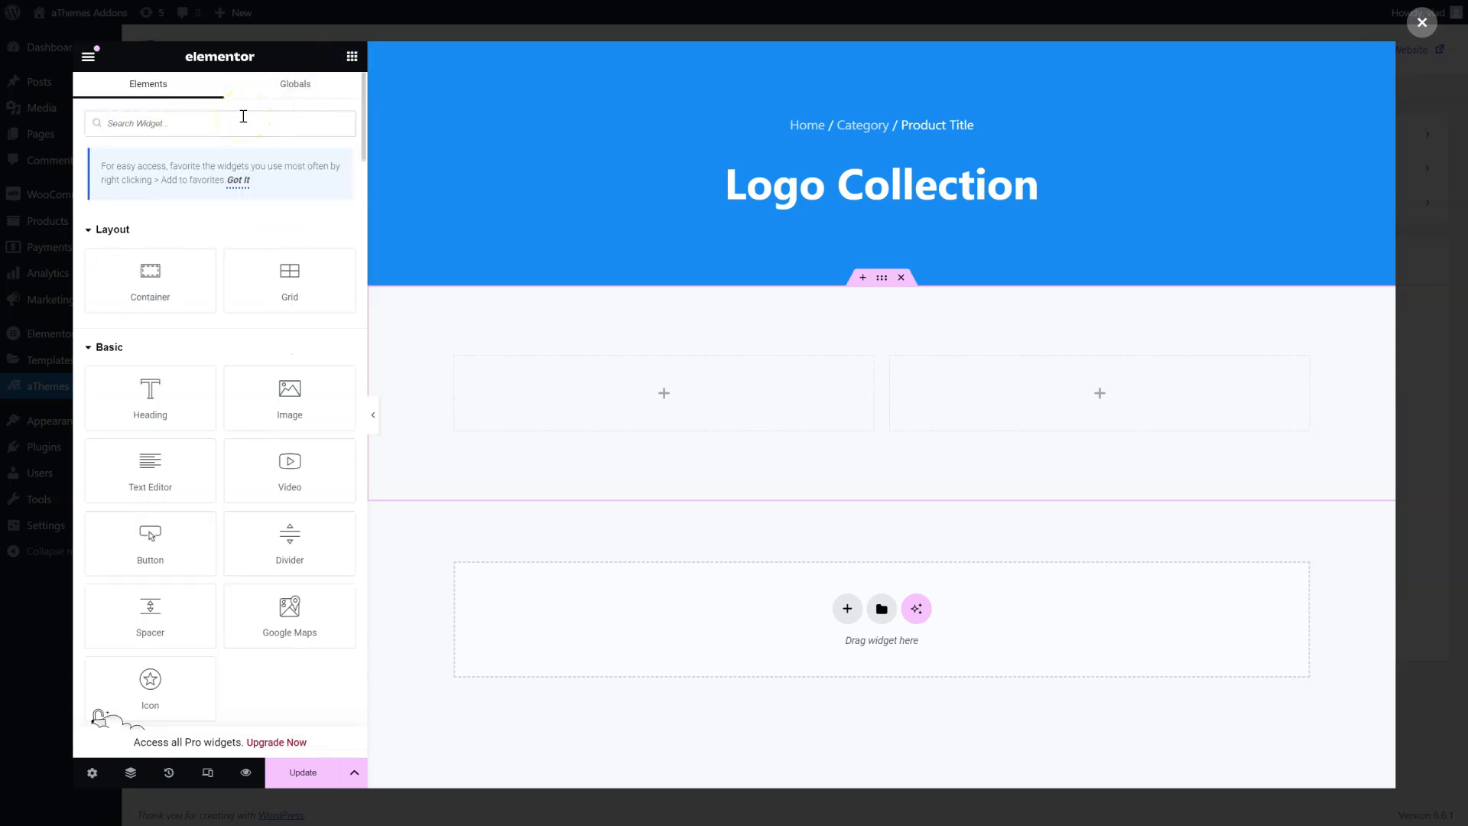
pyautogui.write('image')
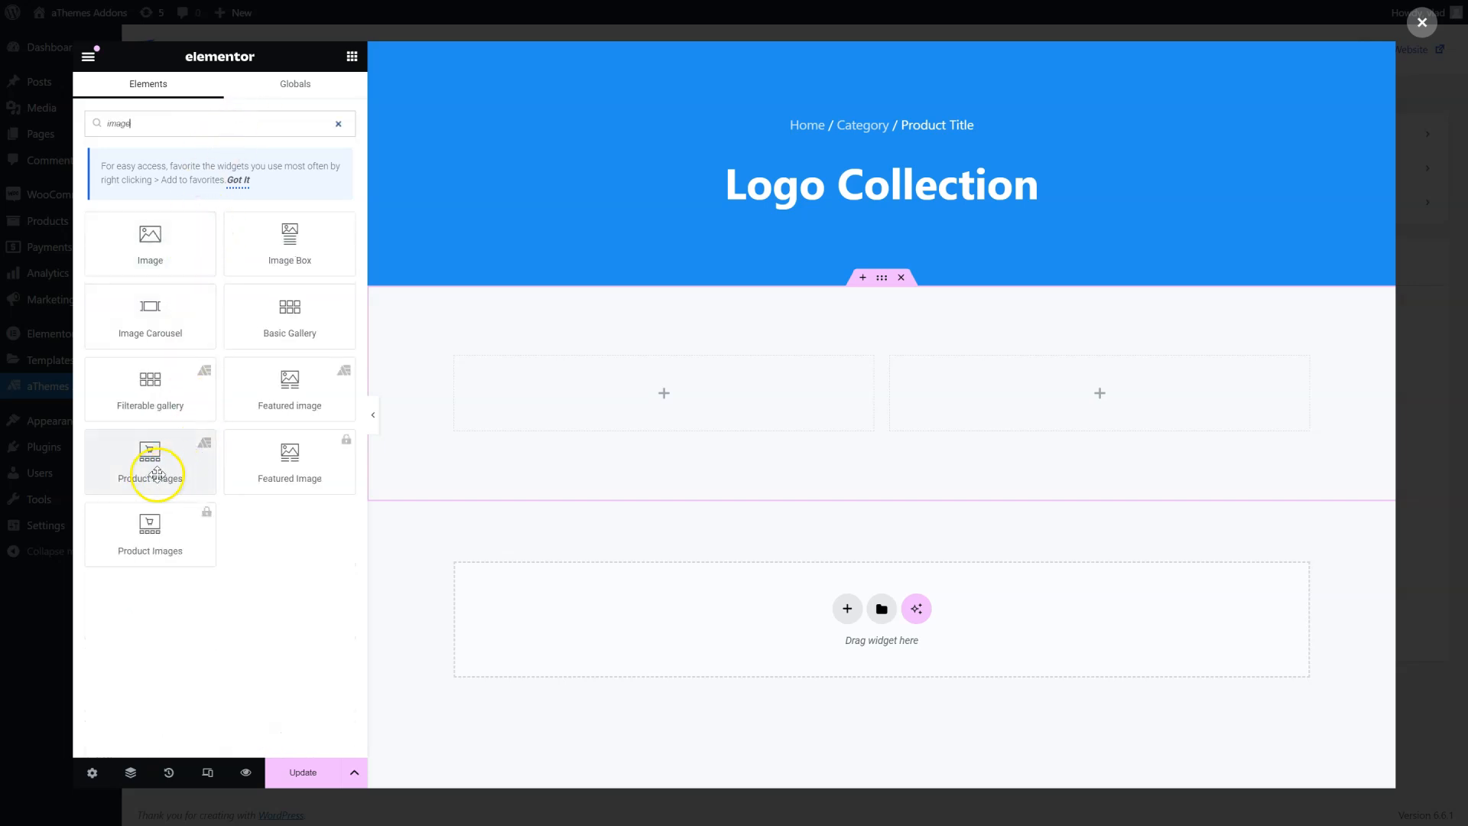
pyautogui.moveTo(153, 481); pyautogui.dragTo(612, 404)
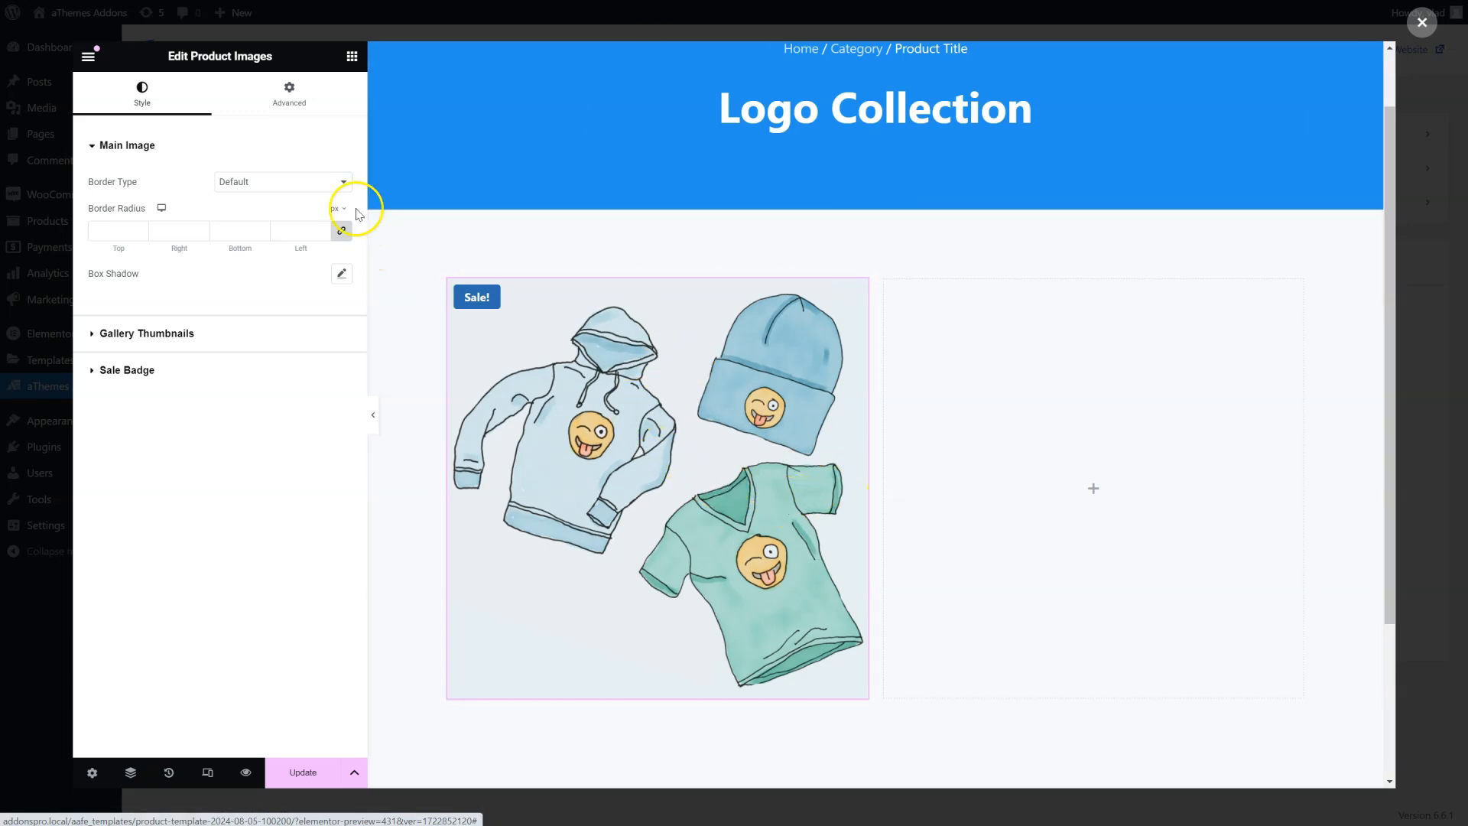
# Step: Find the aThemes Product Add To Cart widget by searching for "add to" and place it in the container's second column
pyautogui.click(352, 56)
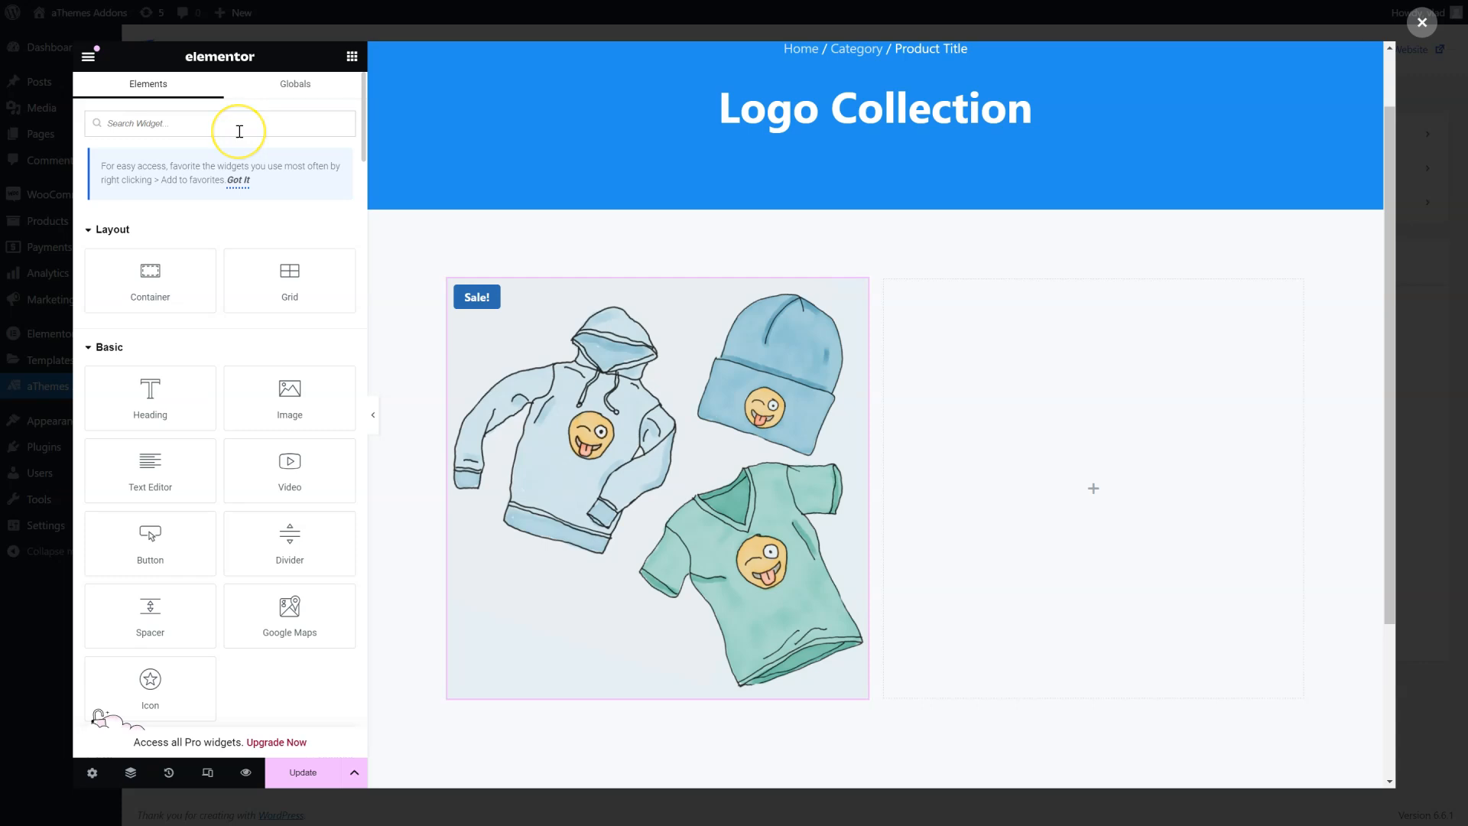
pyautogui.write('add to')
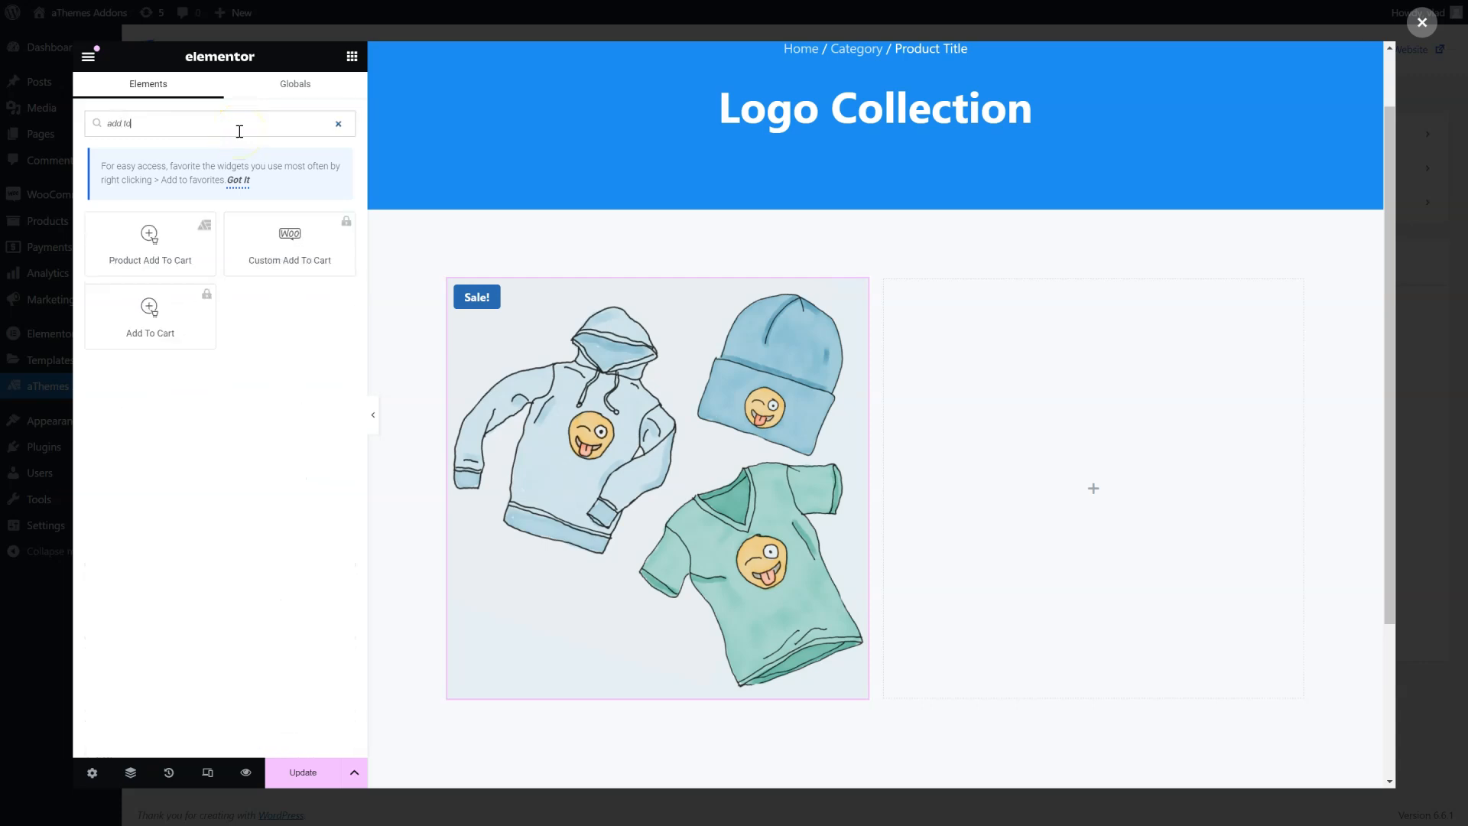
pyautogui.moveTo(170, 237); pyautogui.dragTo(1137, 472)
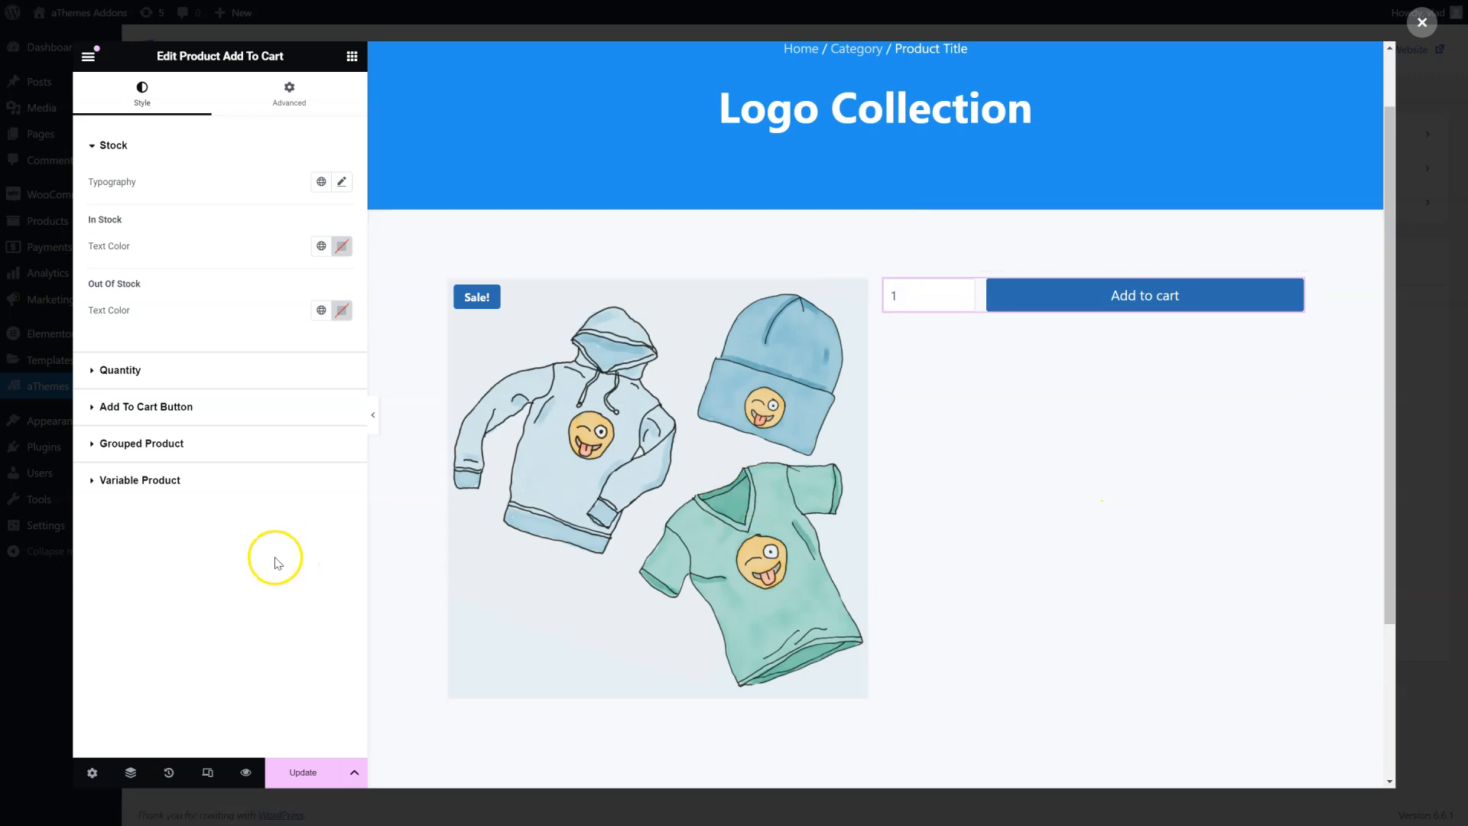
# Step: Find the aThemes Product Rating widget and place it above the add-to-cart form in the second column
pyautogui.click(351, 56)
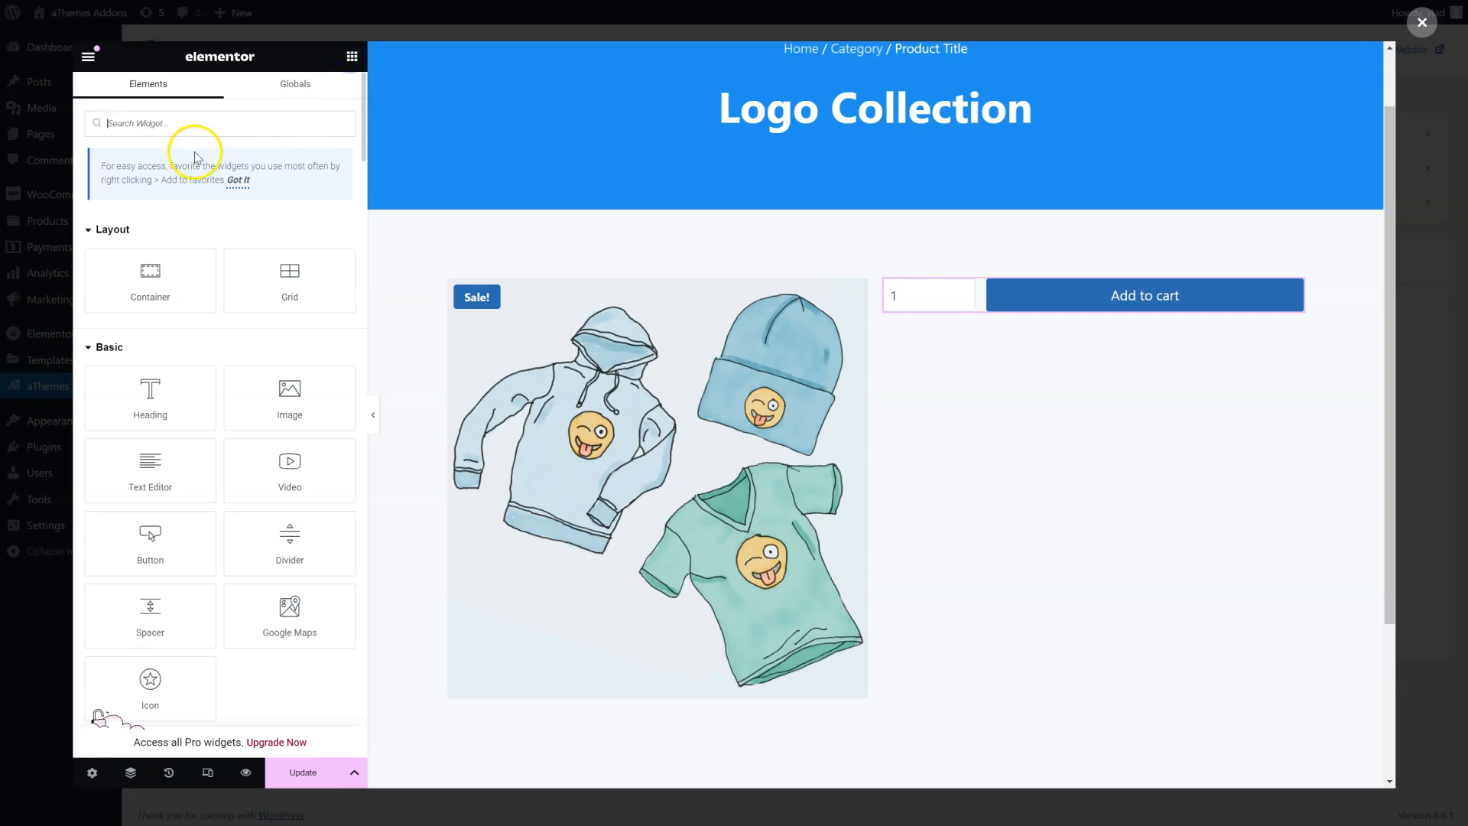
pyautogui.write('ratin')
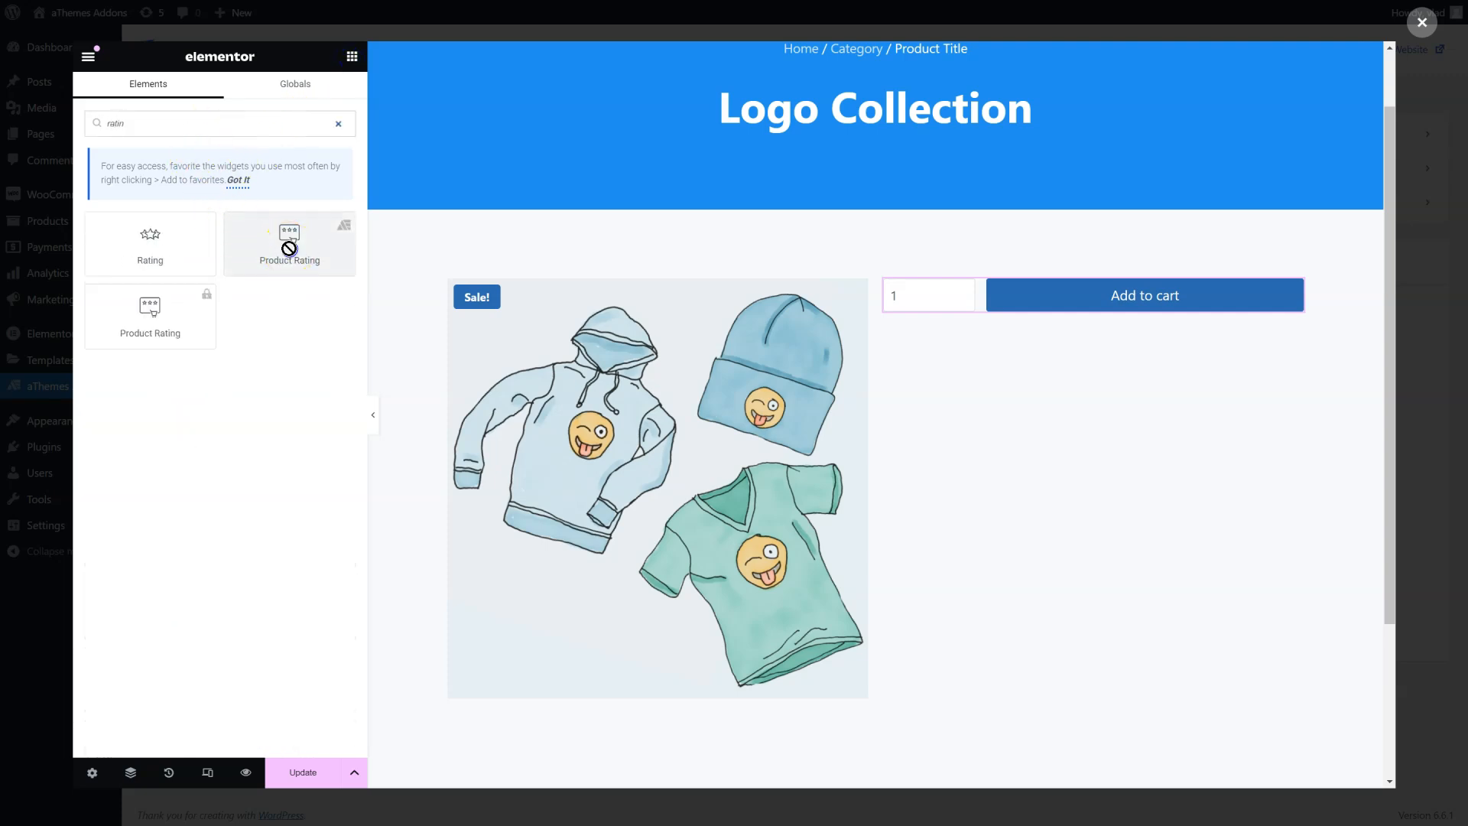
pyautogui.moveTo(288, 239); pyautogui.dragTo(1048, 289)
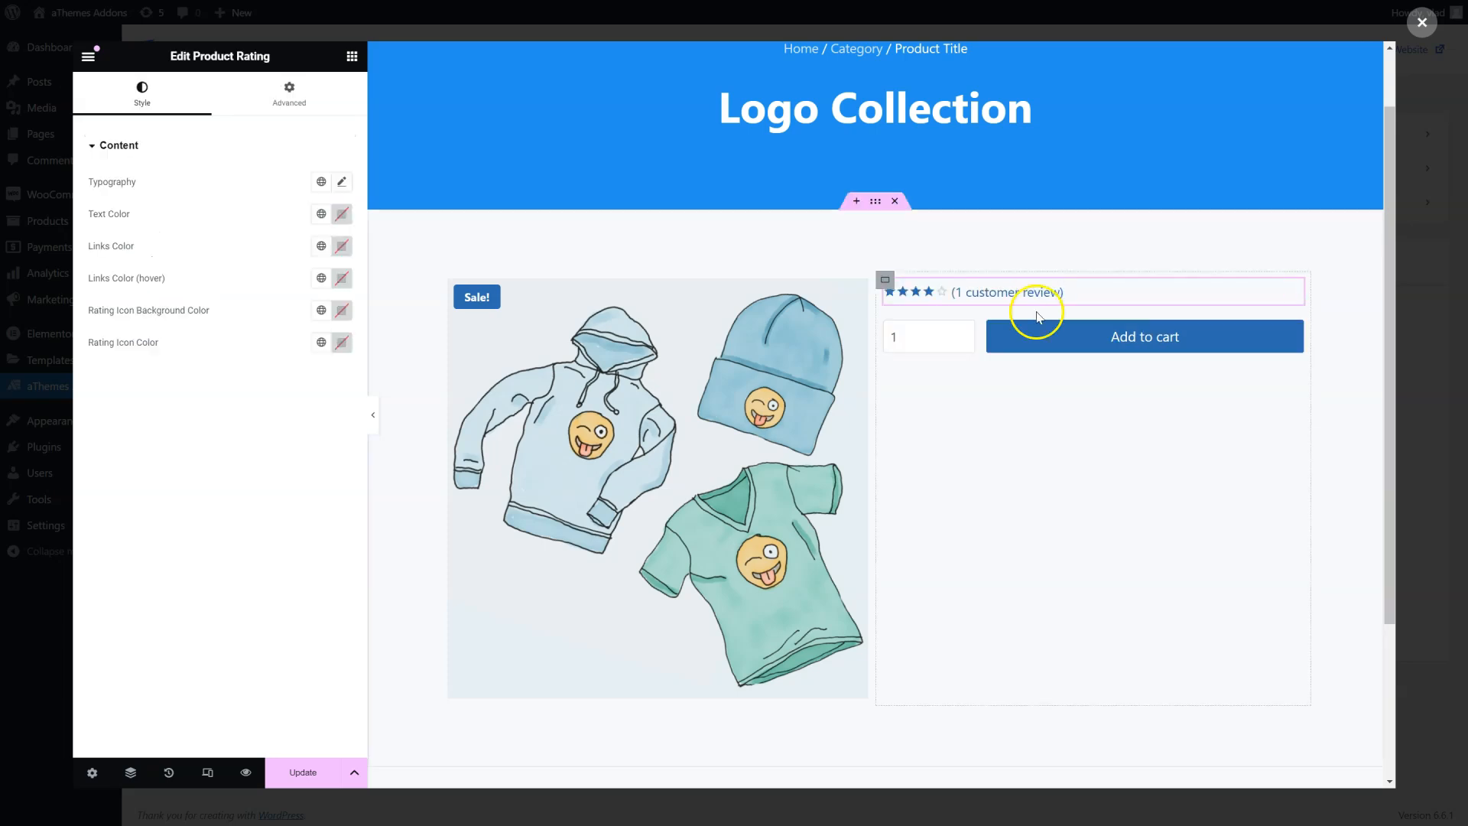
# Step: Examine the Product Add To Cart widget's style options for quantity, button, variable products and grouped products
pyautogui.click(1295, 329)
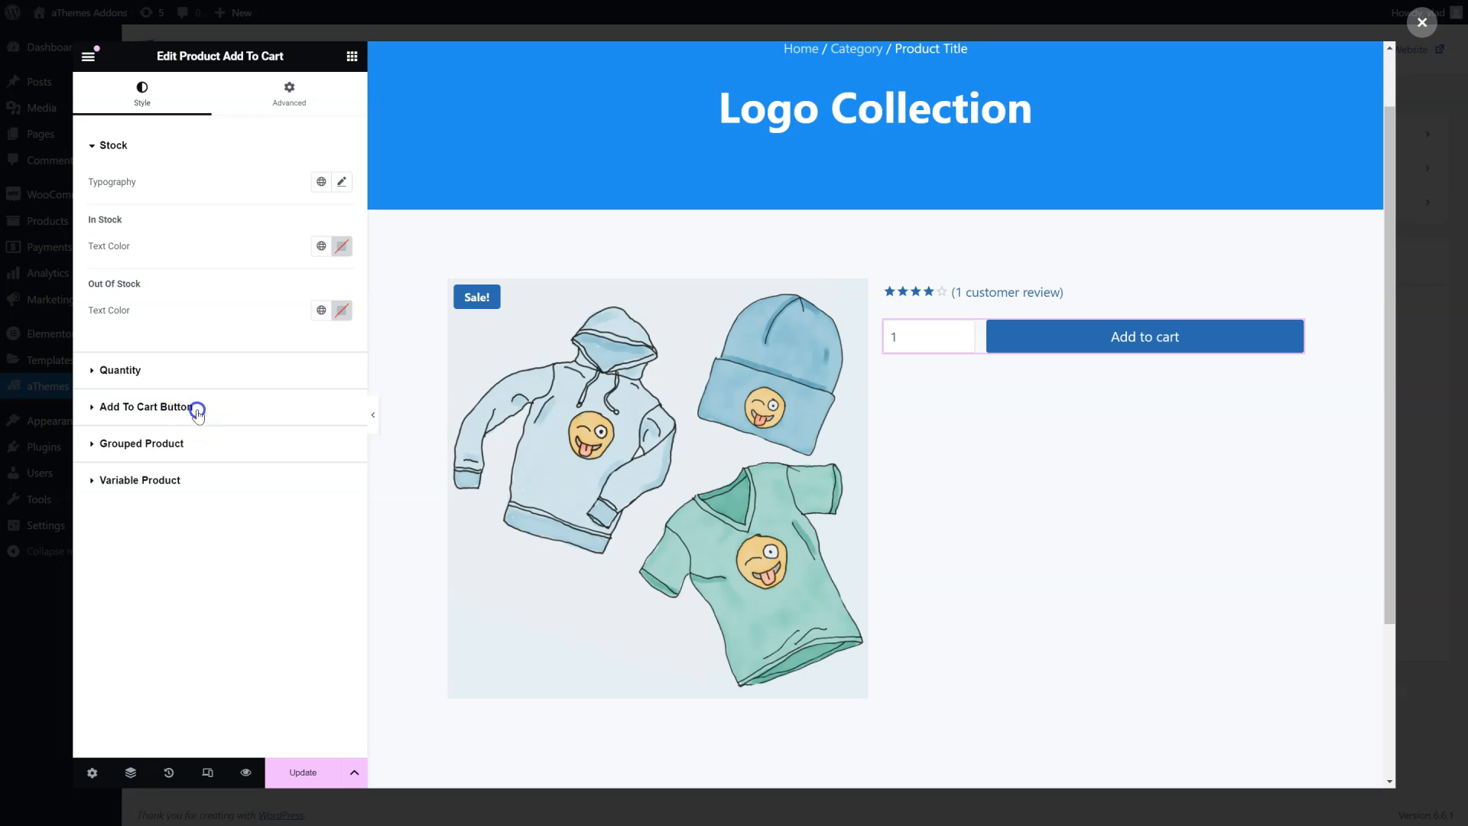
pyautogui.click(197, 406)
pyautogui.click(120, 157)
pyautogui.click(158, 370)
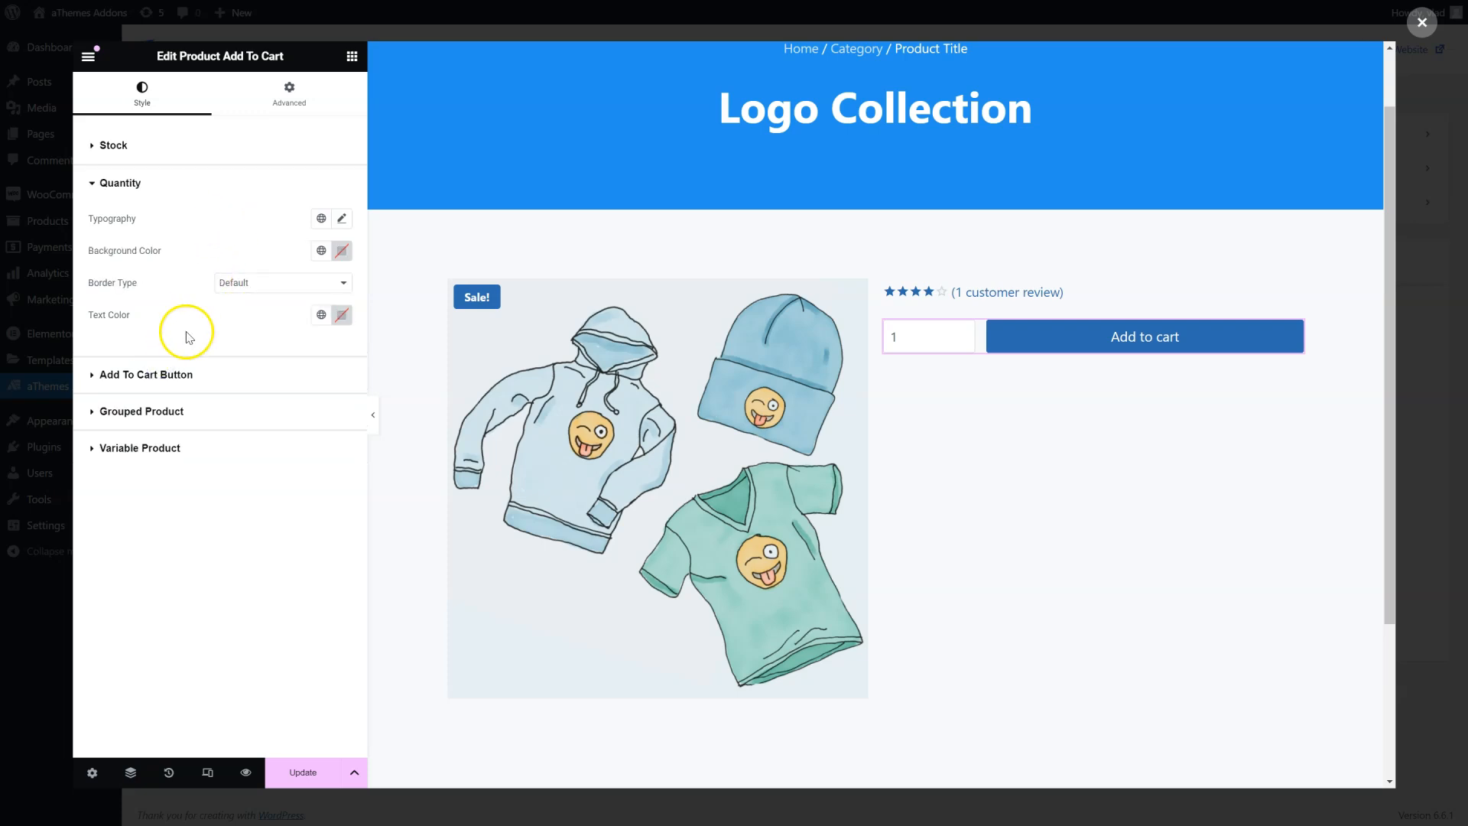
pyautogui.click(177, 375)
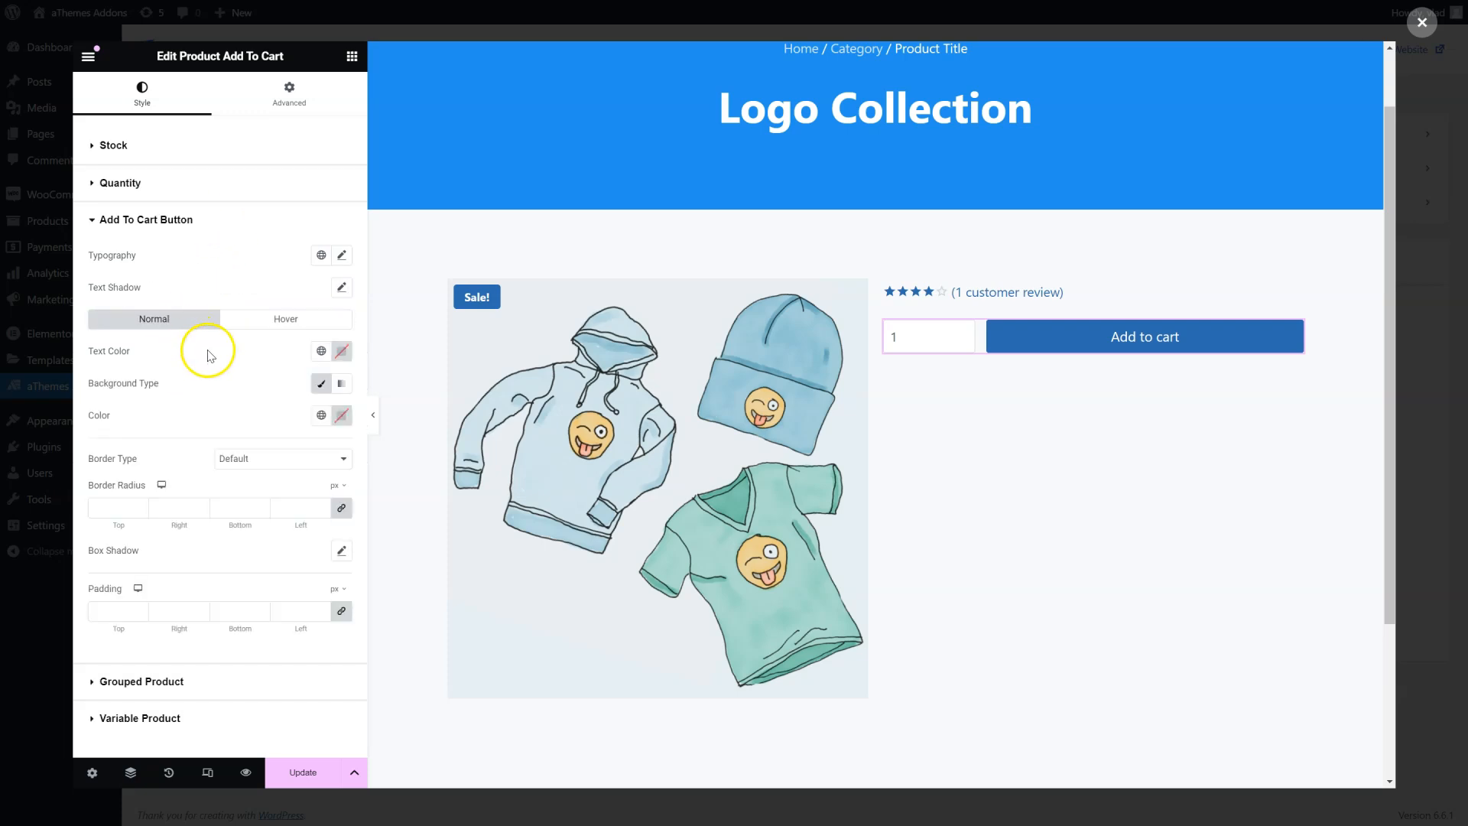
pyautogui.click(150, 720)
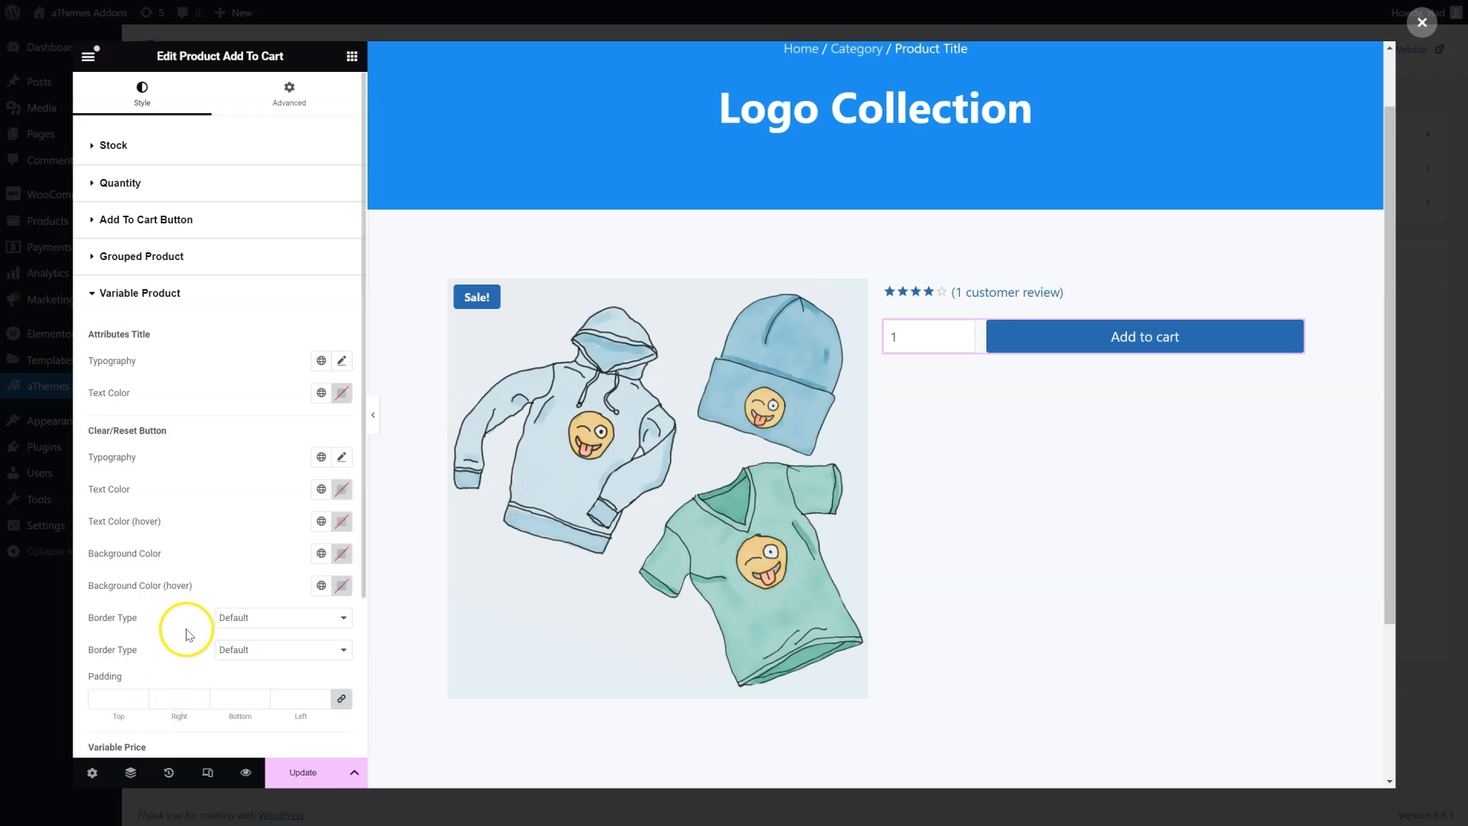
pyautogui.scroll(-1, 203, 604)
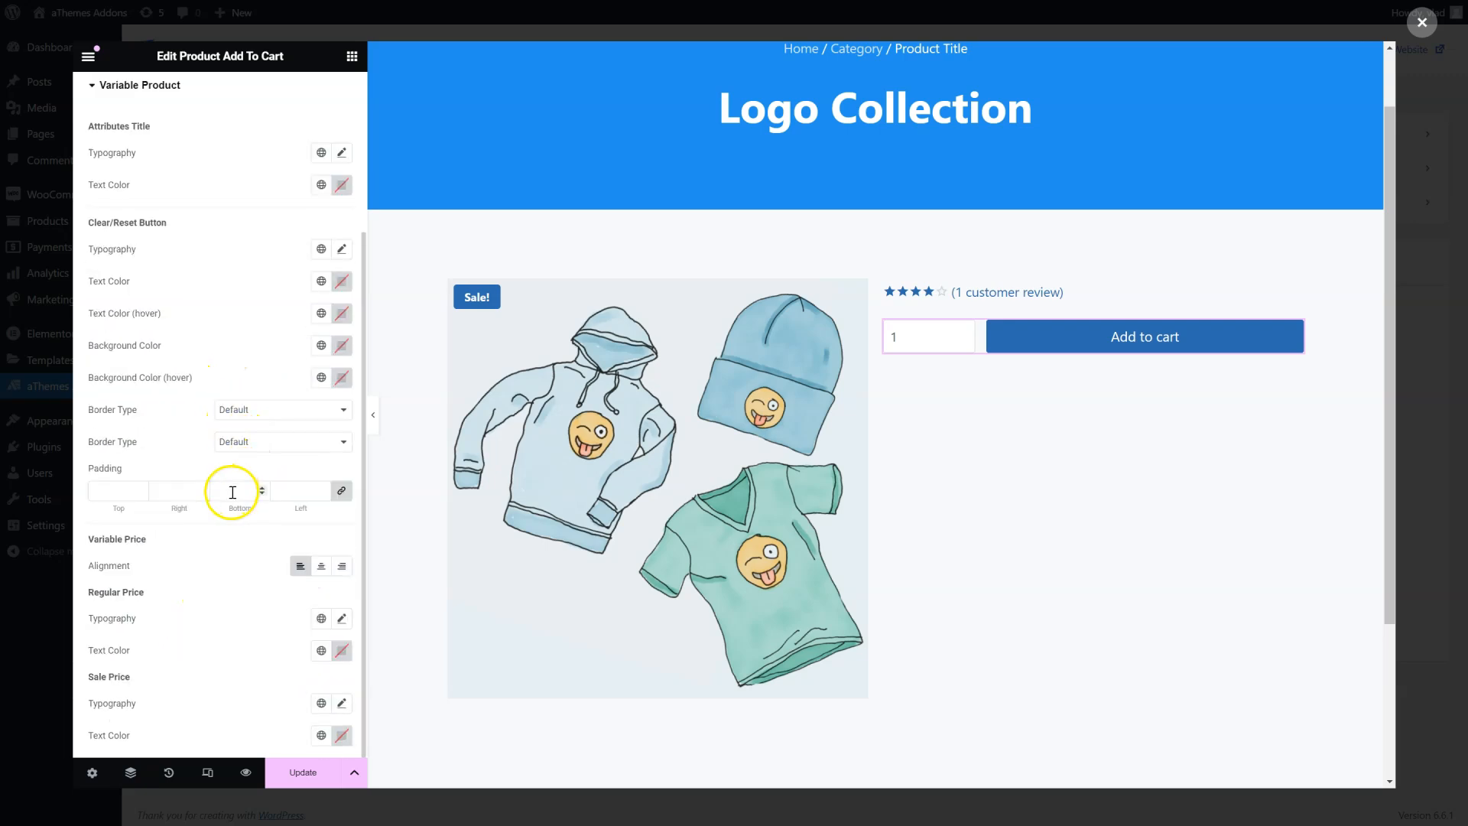
pyautogui.scroll(3, 230, 504)
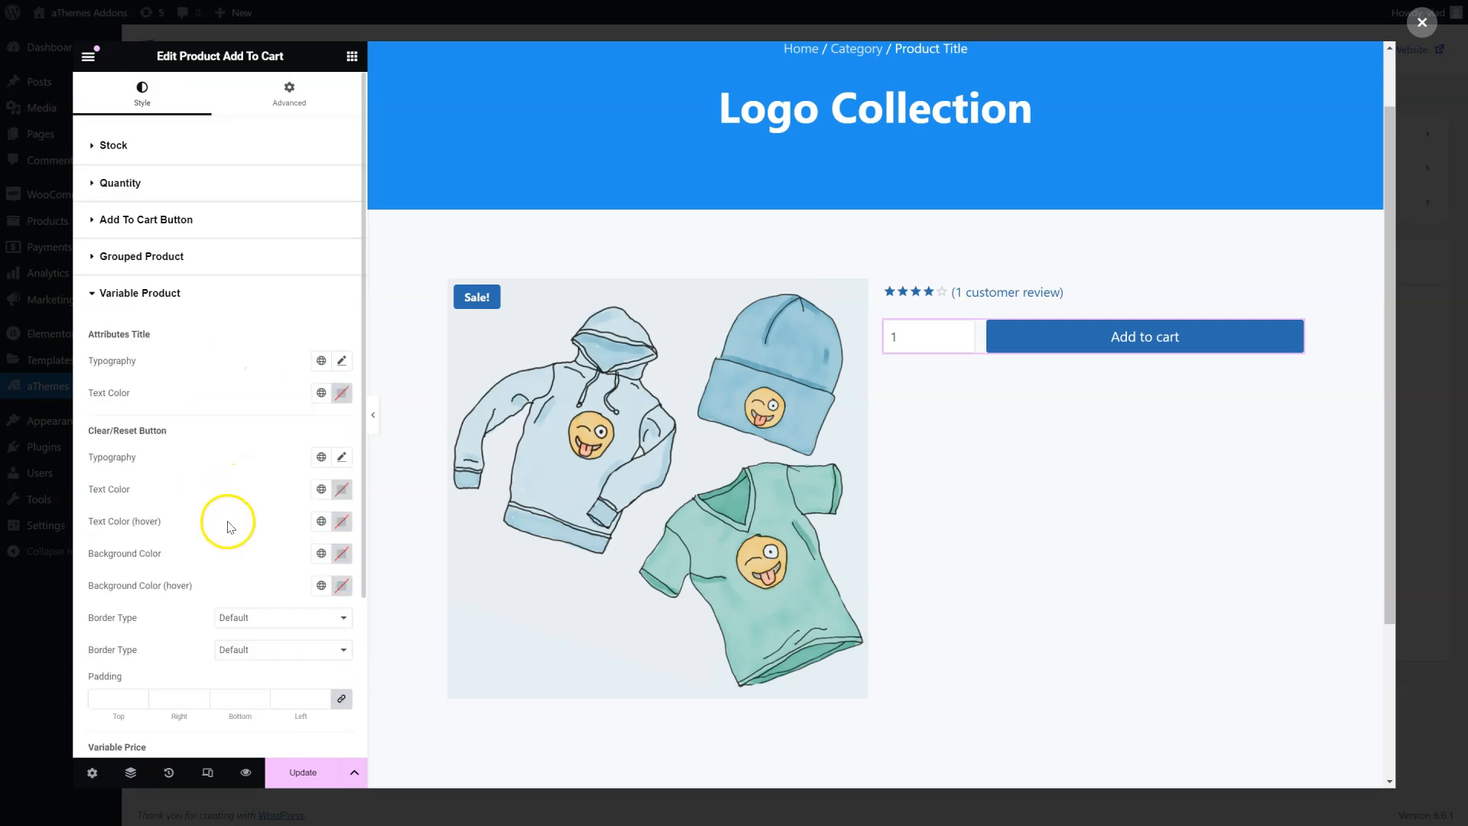
pyautogui.click(172, 255)
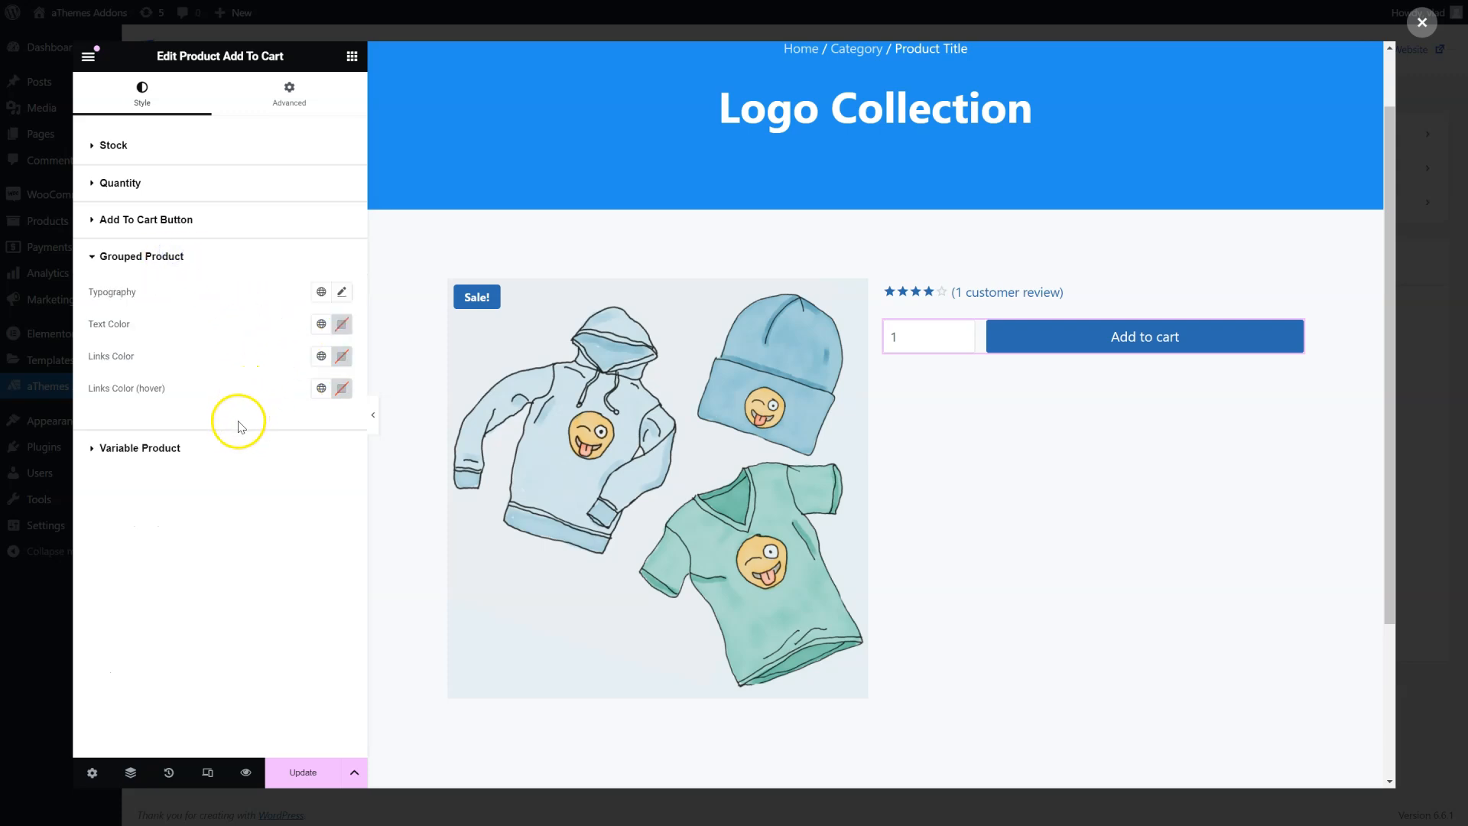
# Step: Set the Add To Cart button's unlinked padding to 20 px on all four sides and update the template
pyautogui.click(184, 218)
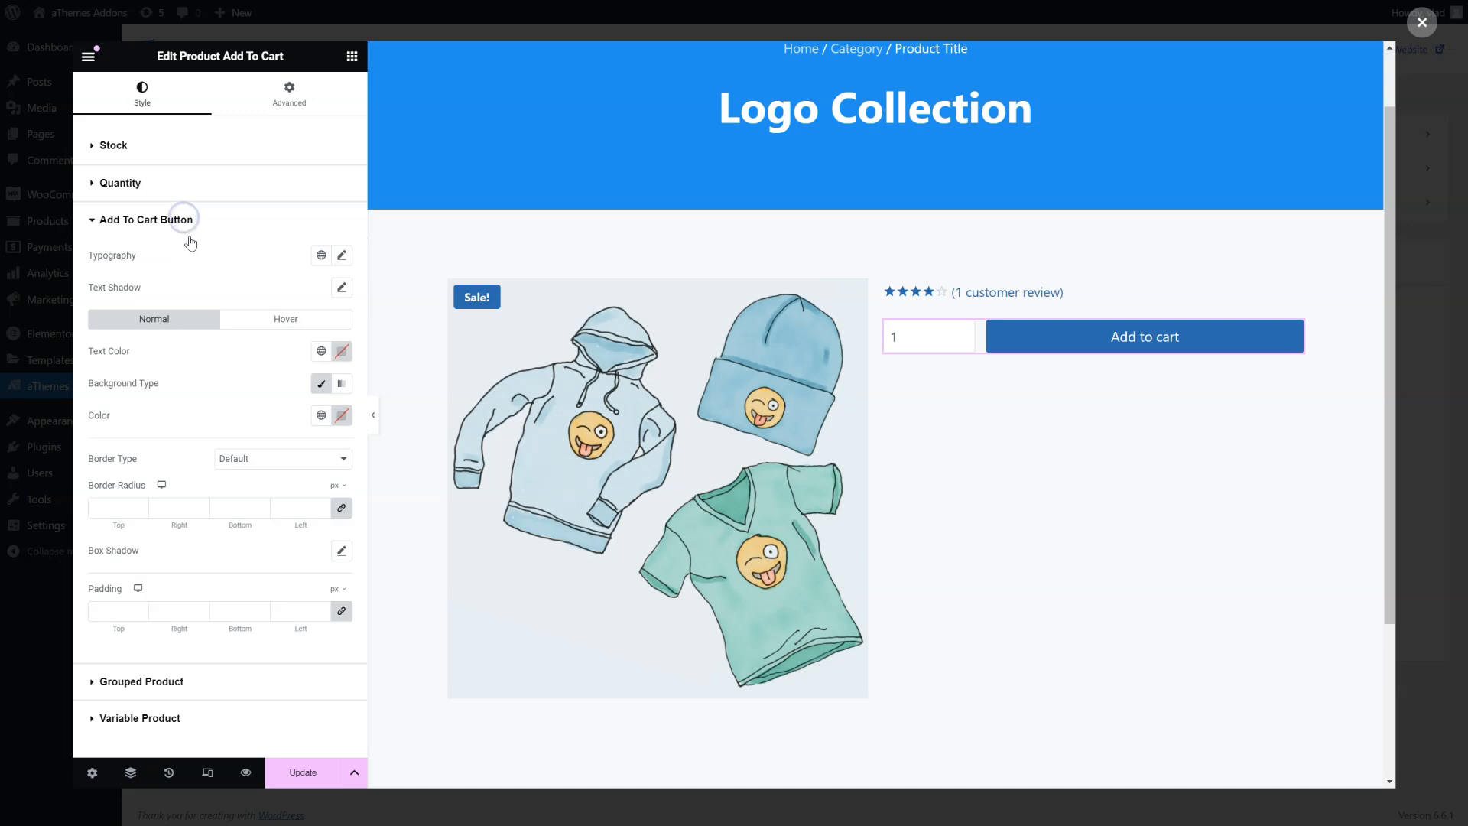
pyautogui.click(230, 415)
pyautogui.click(342, 612)
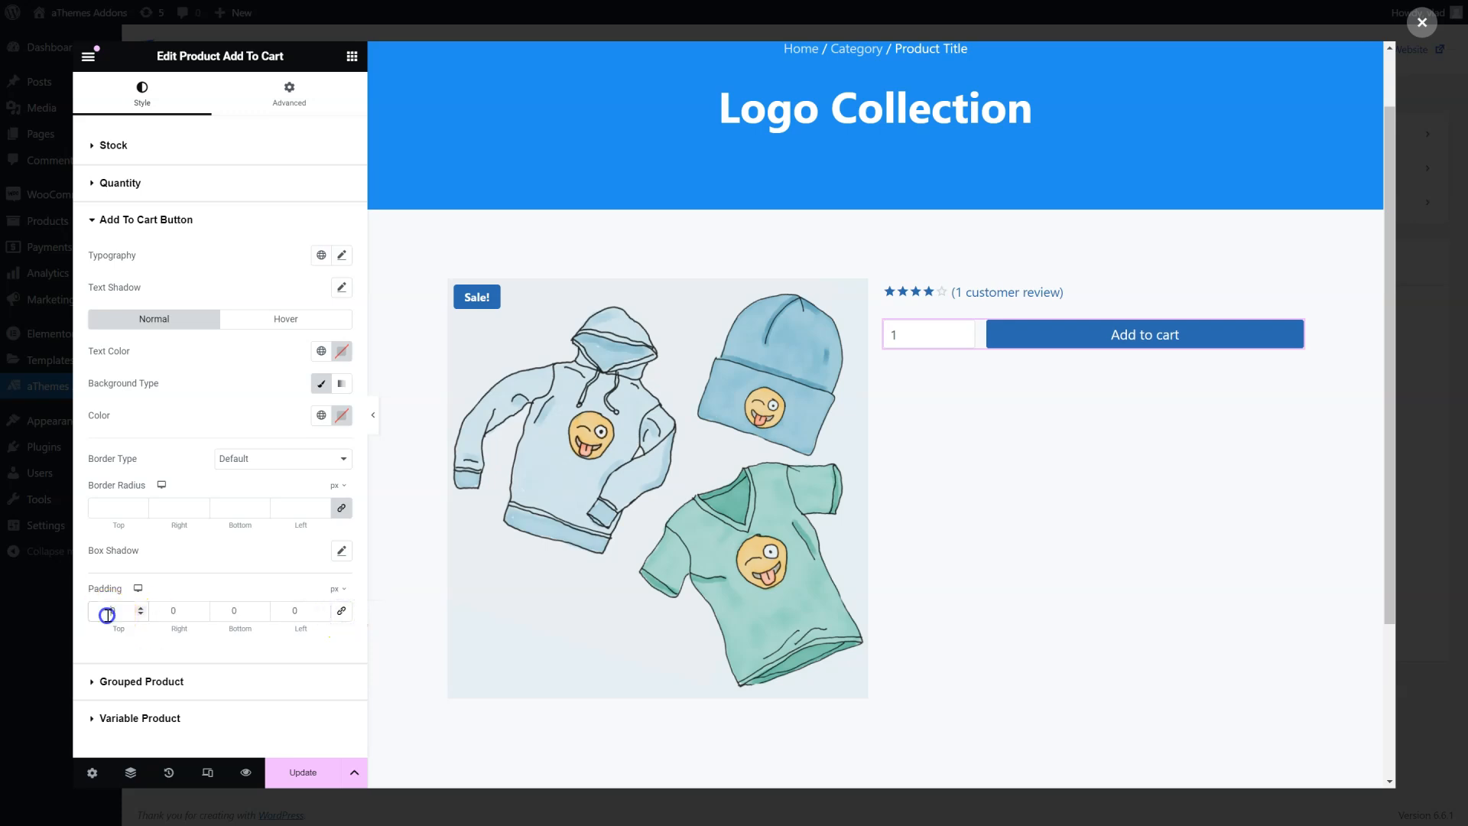
pyautogui.click(226, 615)
pyautogui.write('2')
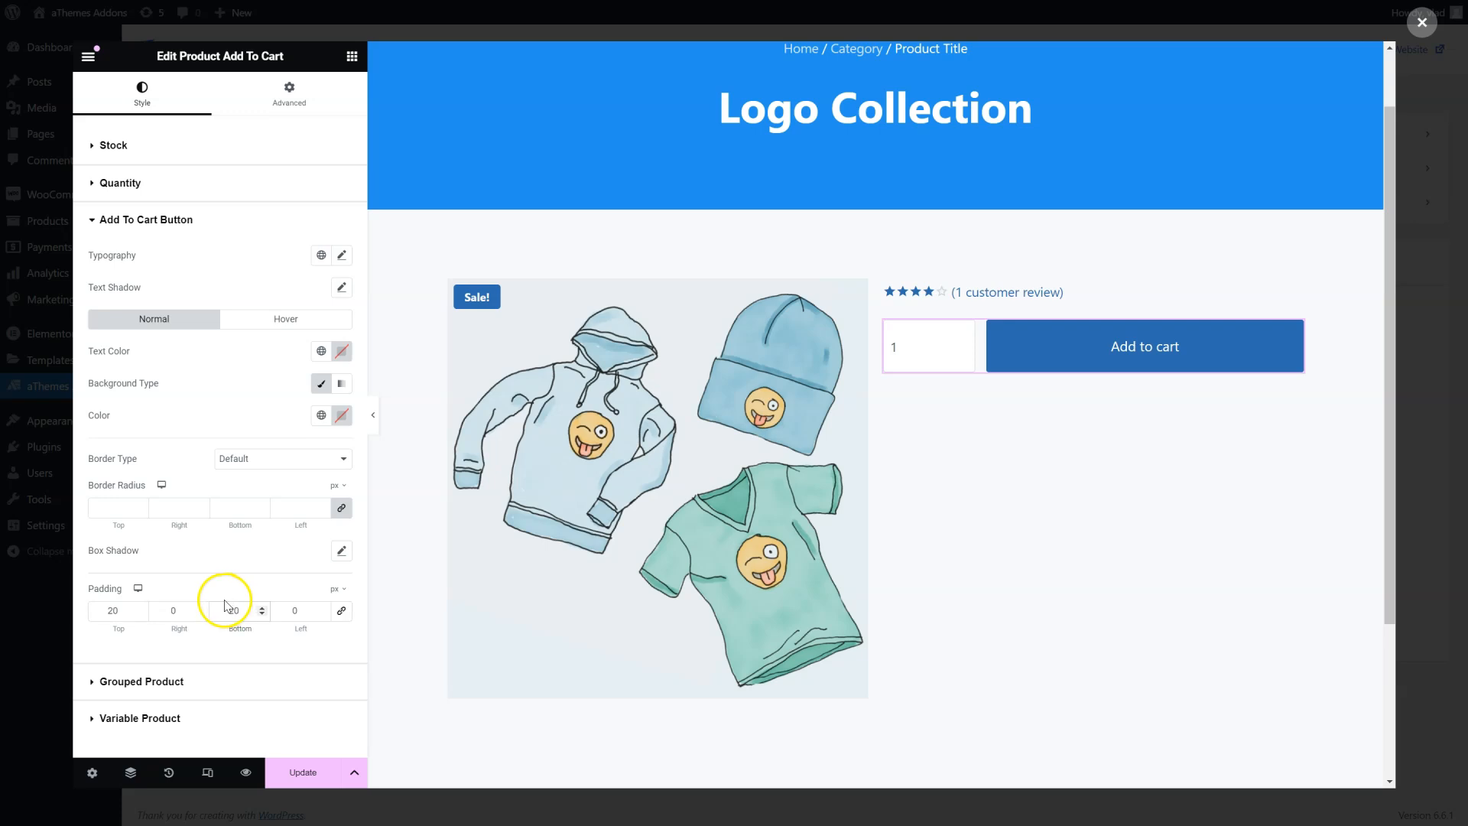
pyautogui.click(171, 611)
pyautogui.write('2')
pyautogui.click(295, 610)
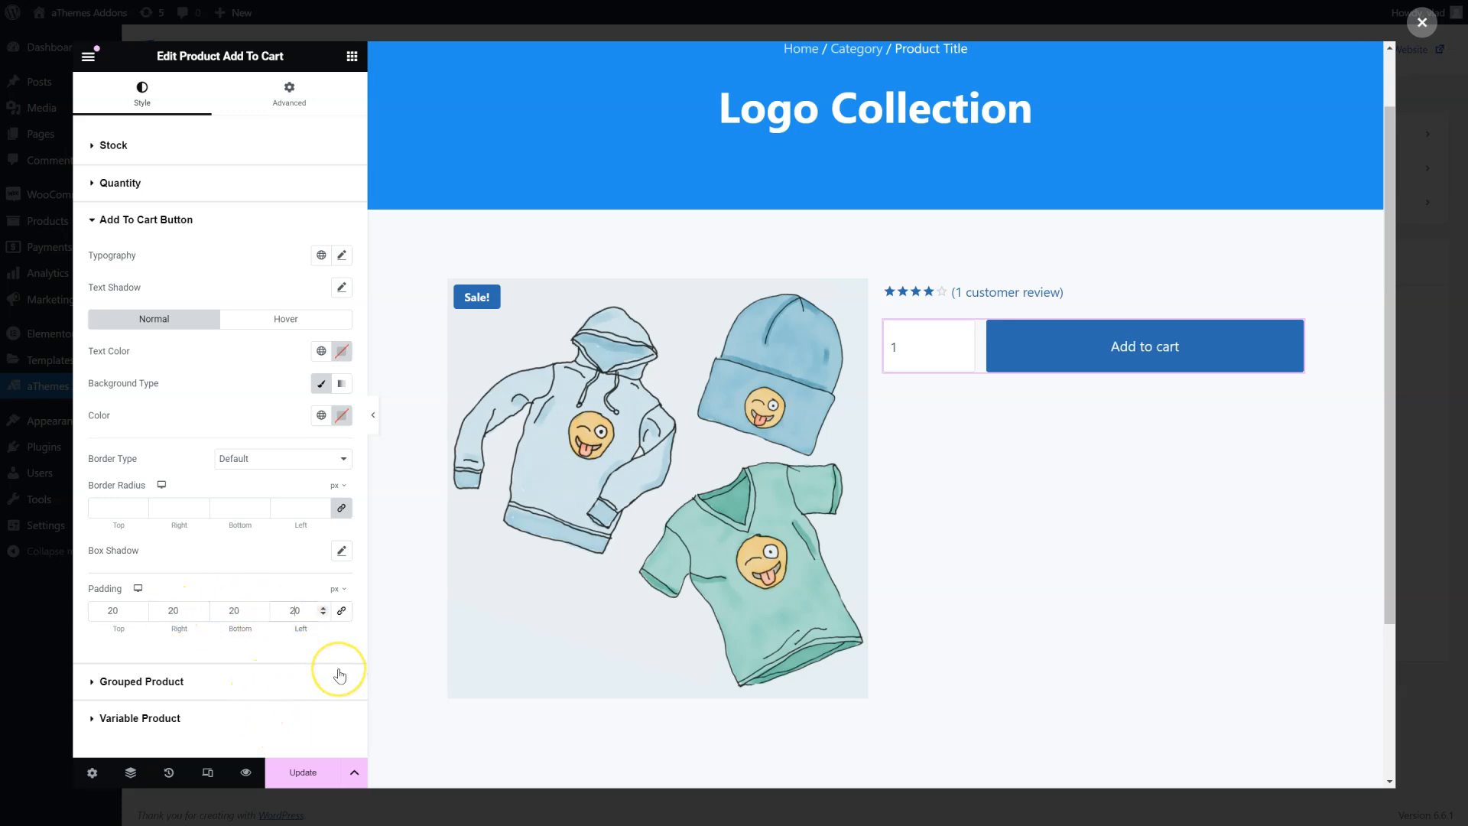
pyautogui.click(305, 773)
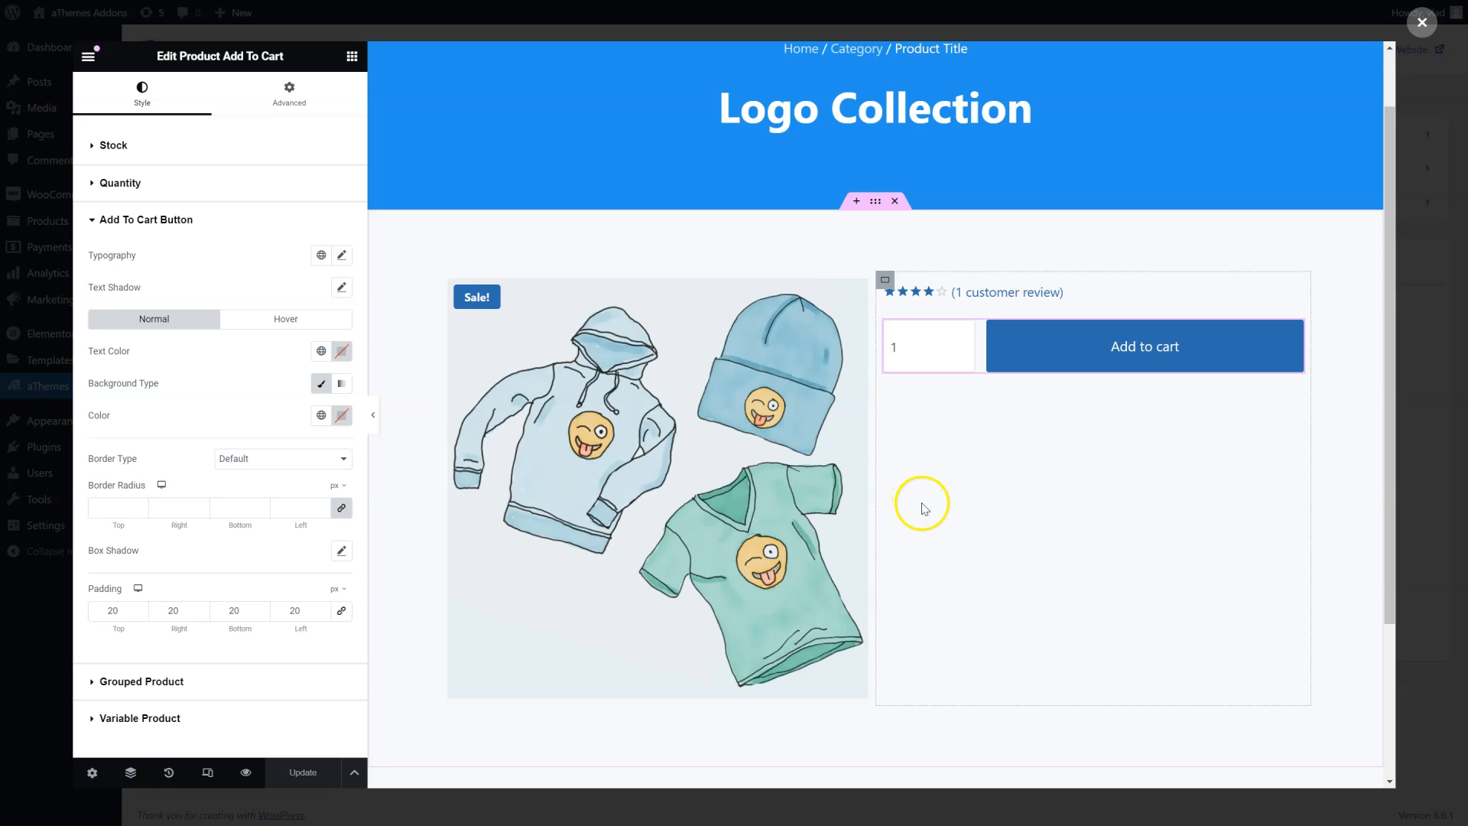
# Step: Place the aThemes Product Short Description widget below the add-to-cart form and return to the widget list
pyautogui.click(352, 56)
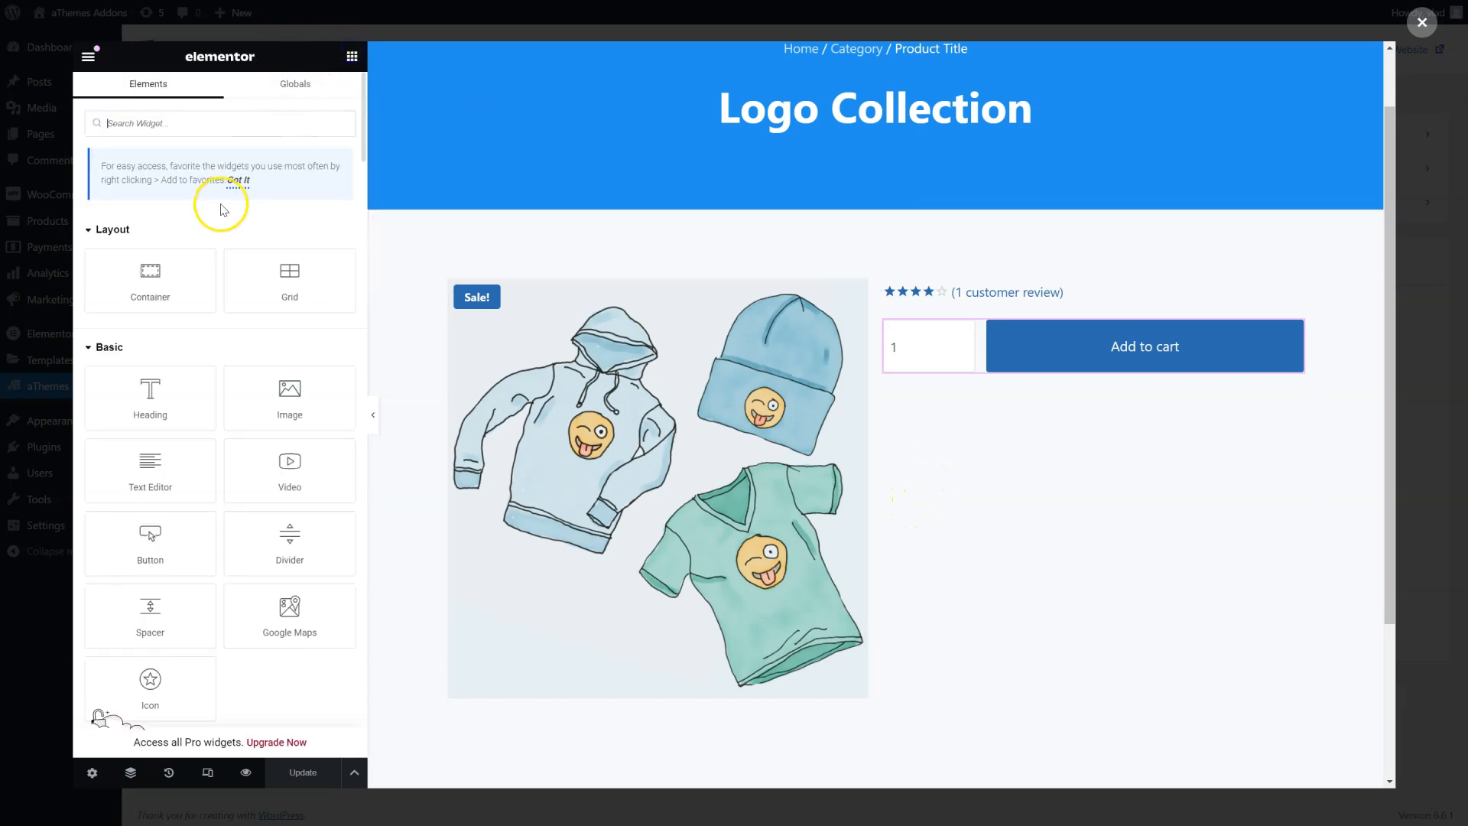
pyautogui.scroll(-20, 337, 245)
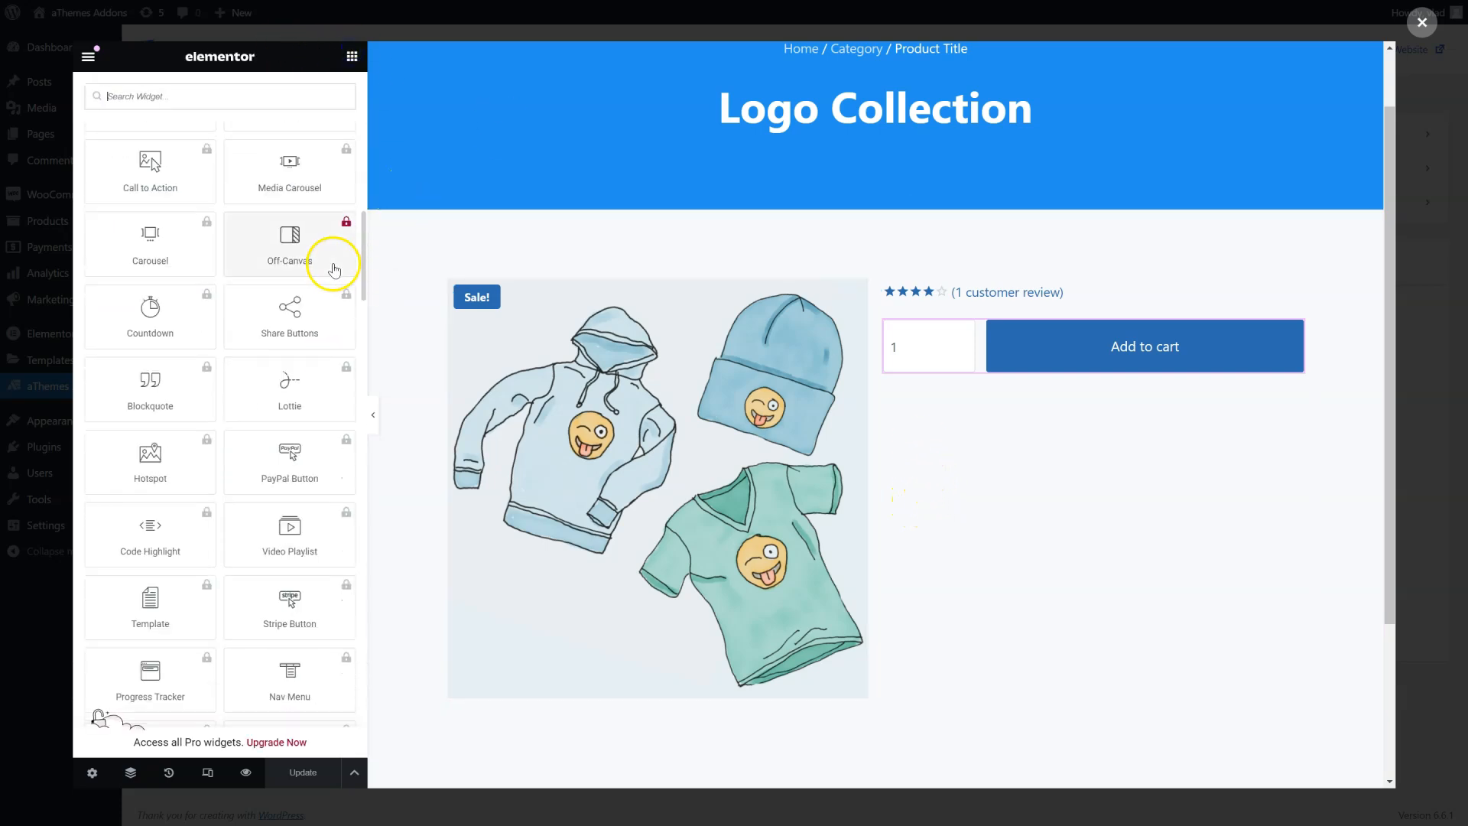
pyautogui.scroll(-20, 325, 360)
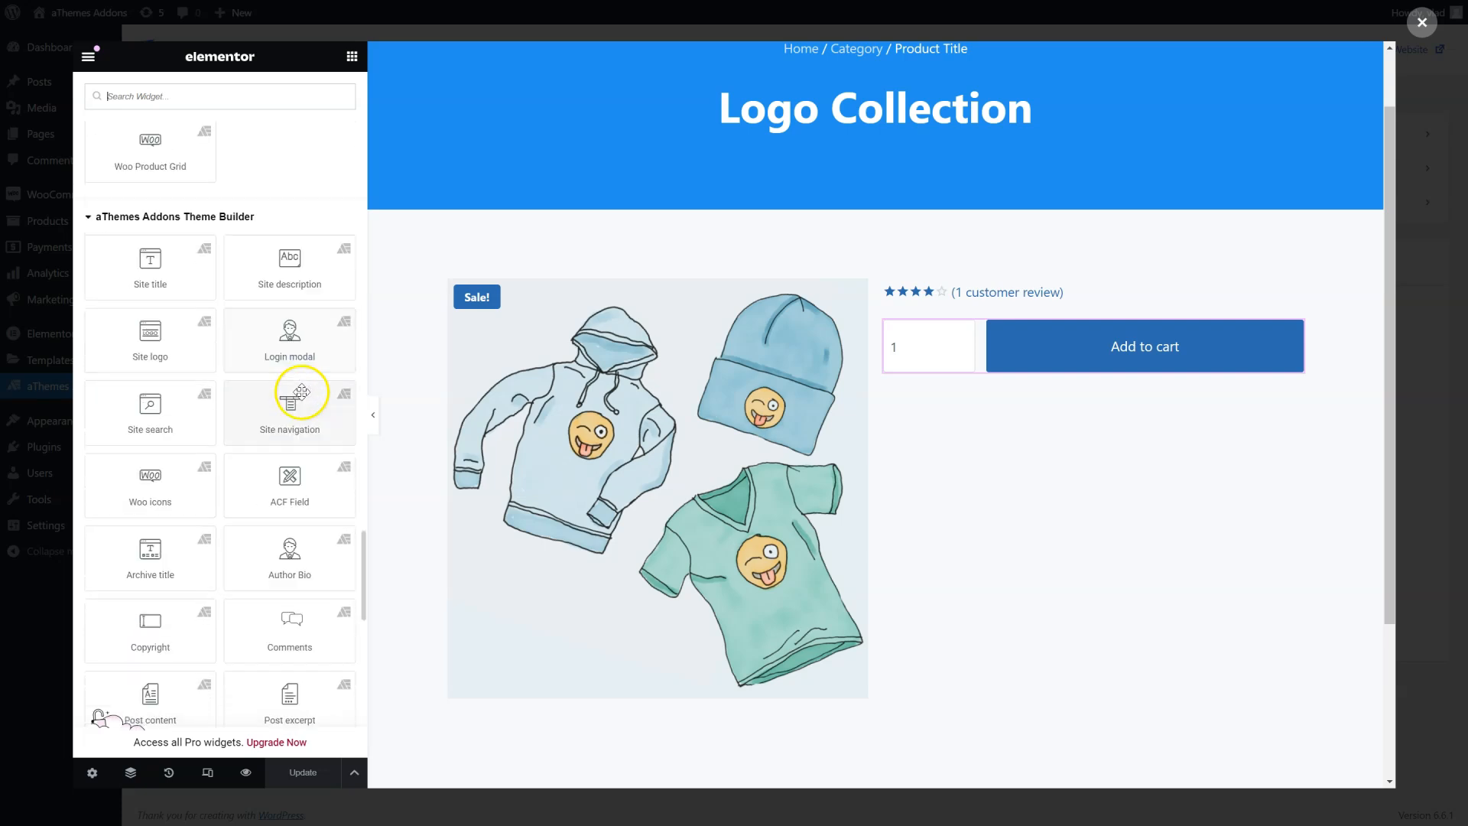
pyautogui.scroll(-6, 304, 391)
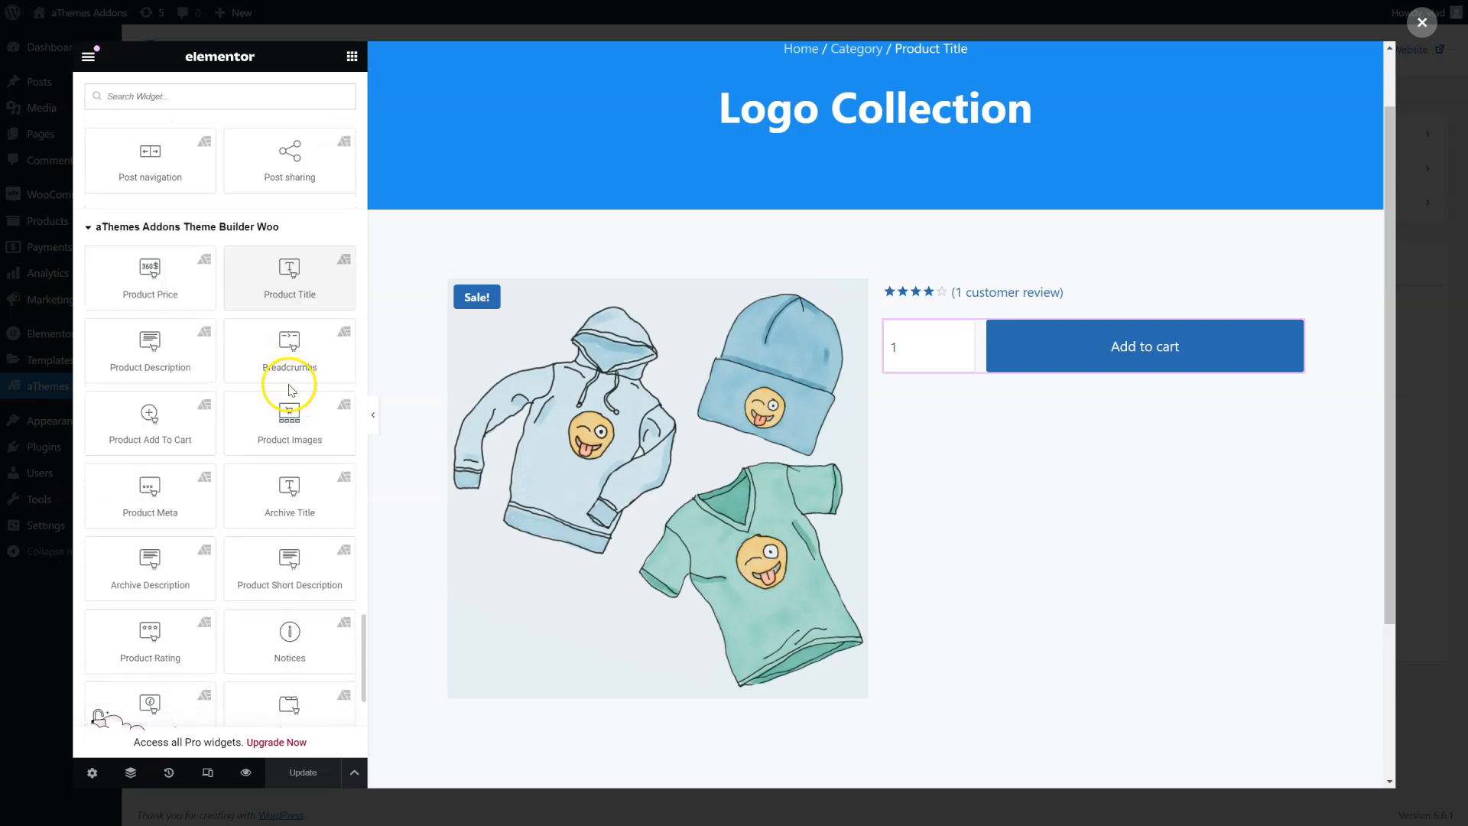
pyautogui.scroll(-1, 264, 356)
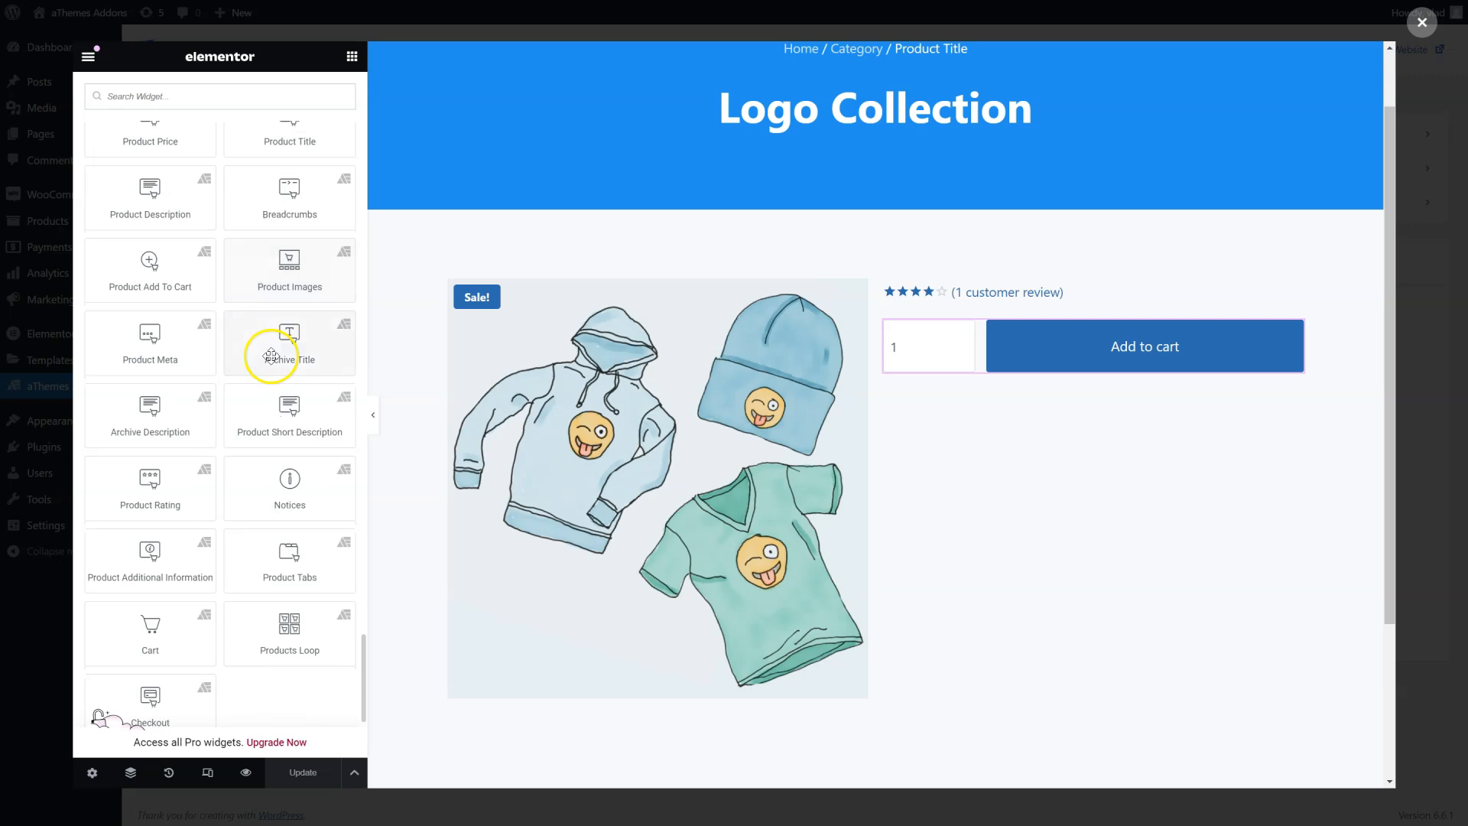
pyautogui.moveTo(268, 426); pyautogui.dragTo(1044, 370)
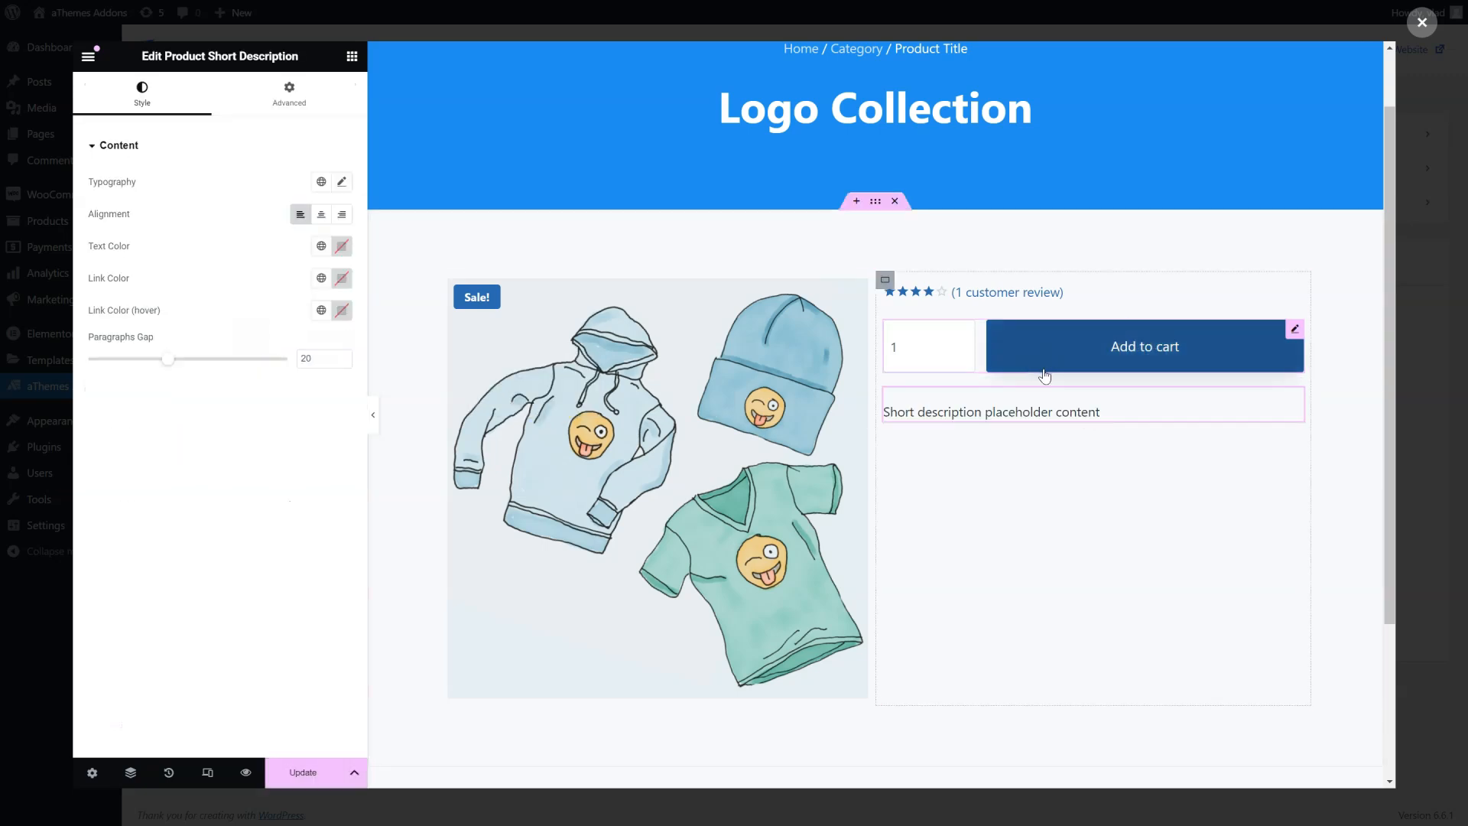
pyautogui.click(352, 57)
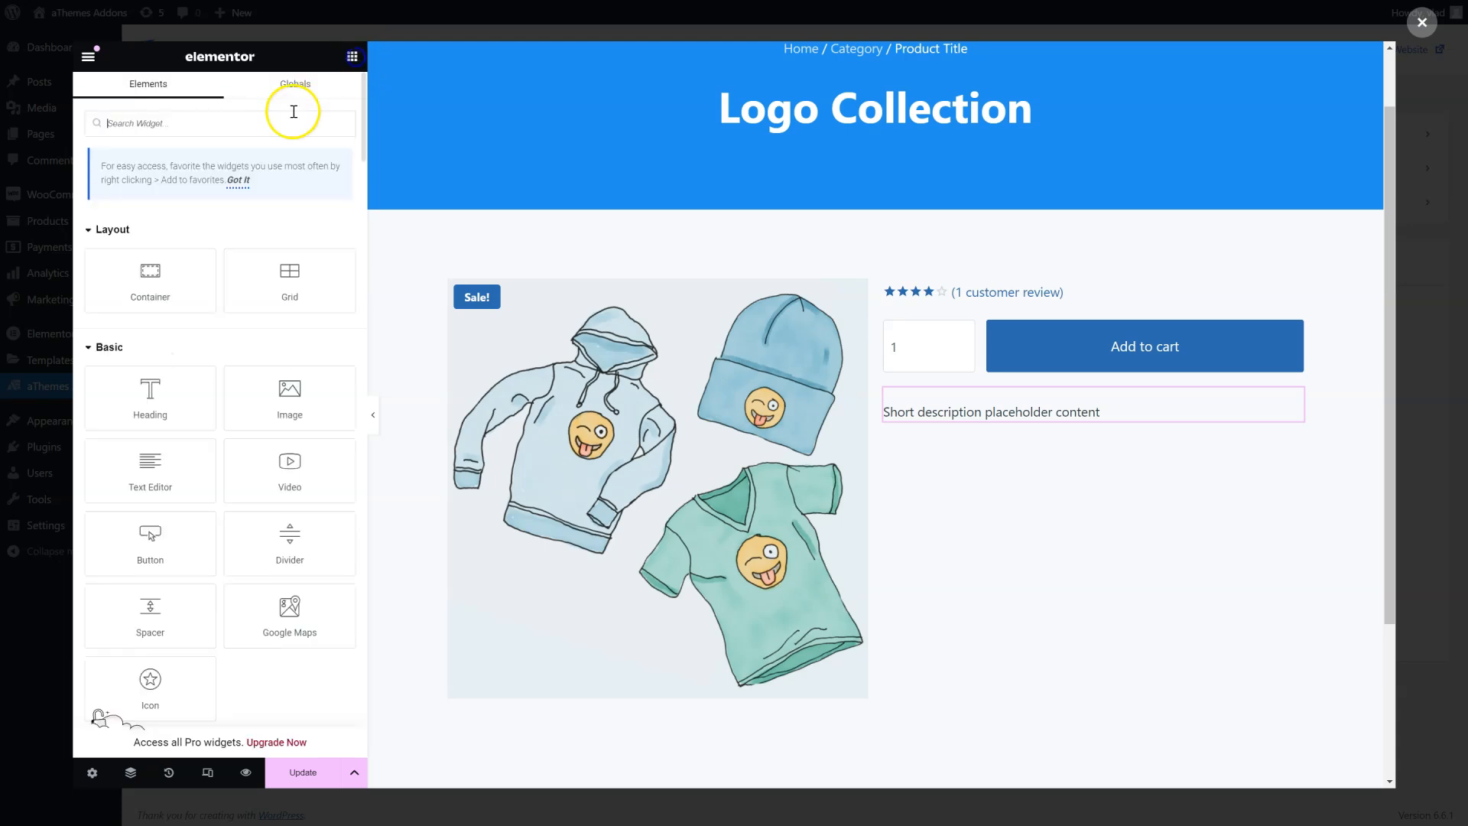
# Step: Place the aThemes Product Meta widget below the short description in the second column and return to the widget list
pyautogui.write('meta')
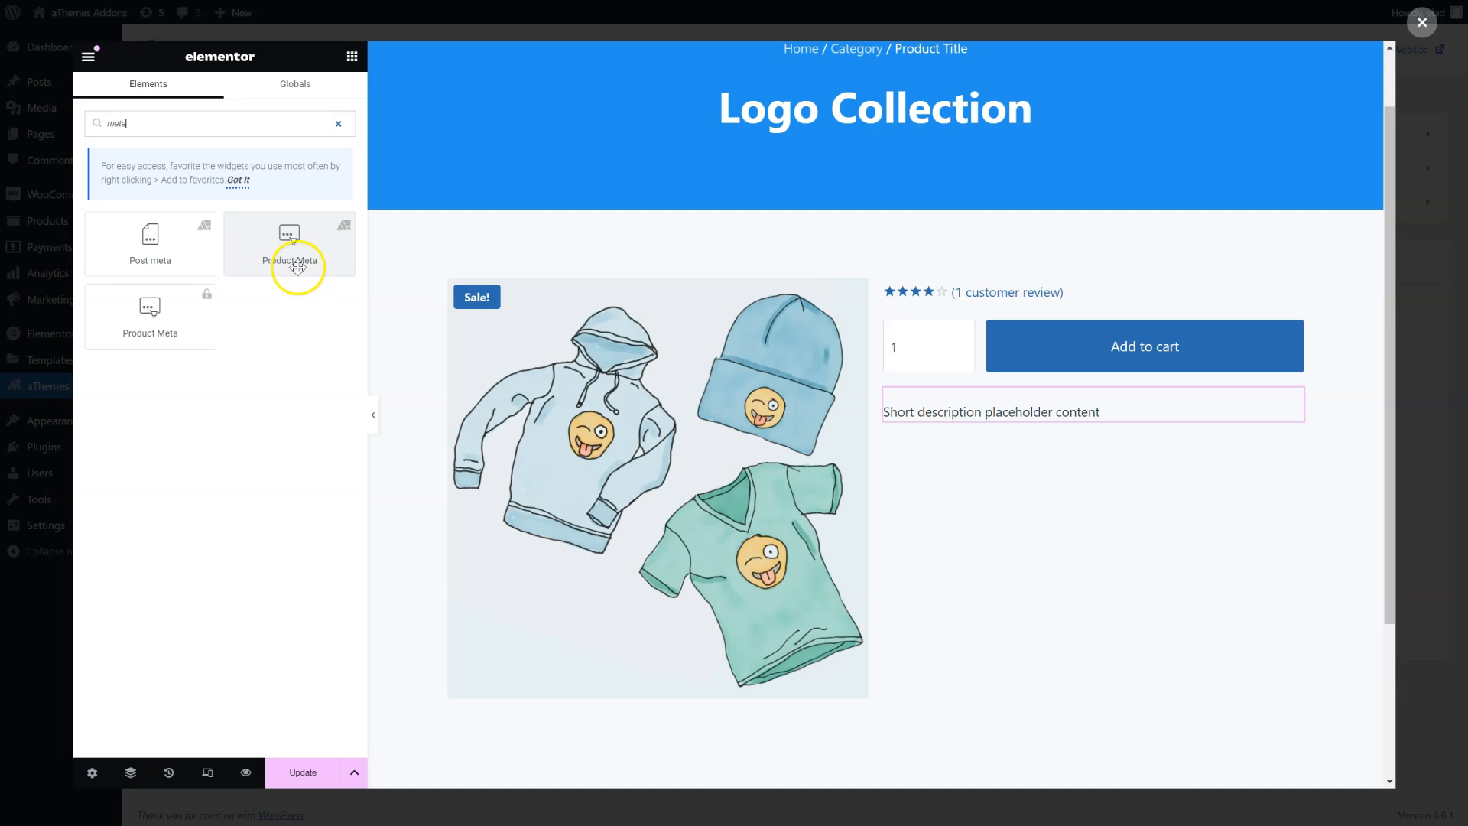
pyautogui.moveTo(304, 266); pyautogui.dragTo(1040, 424)
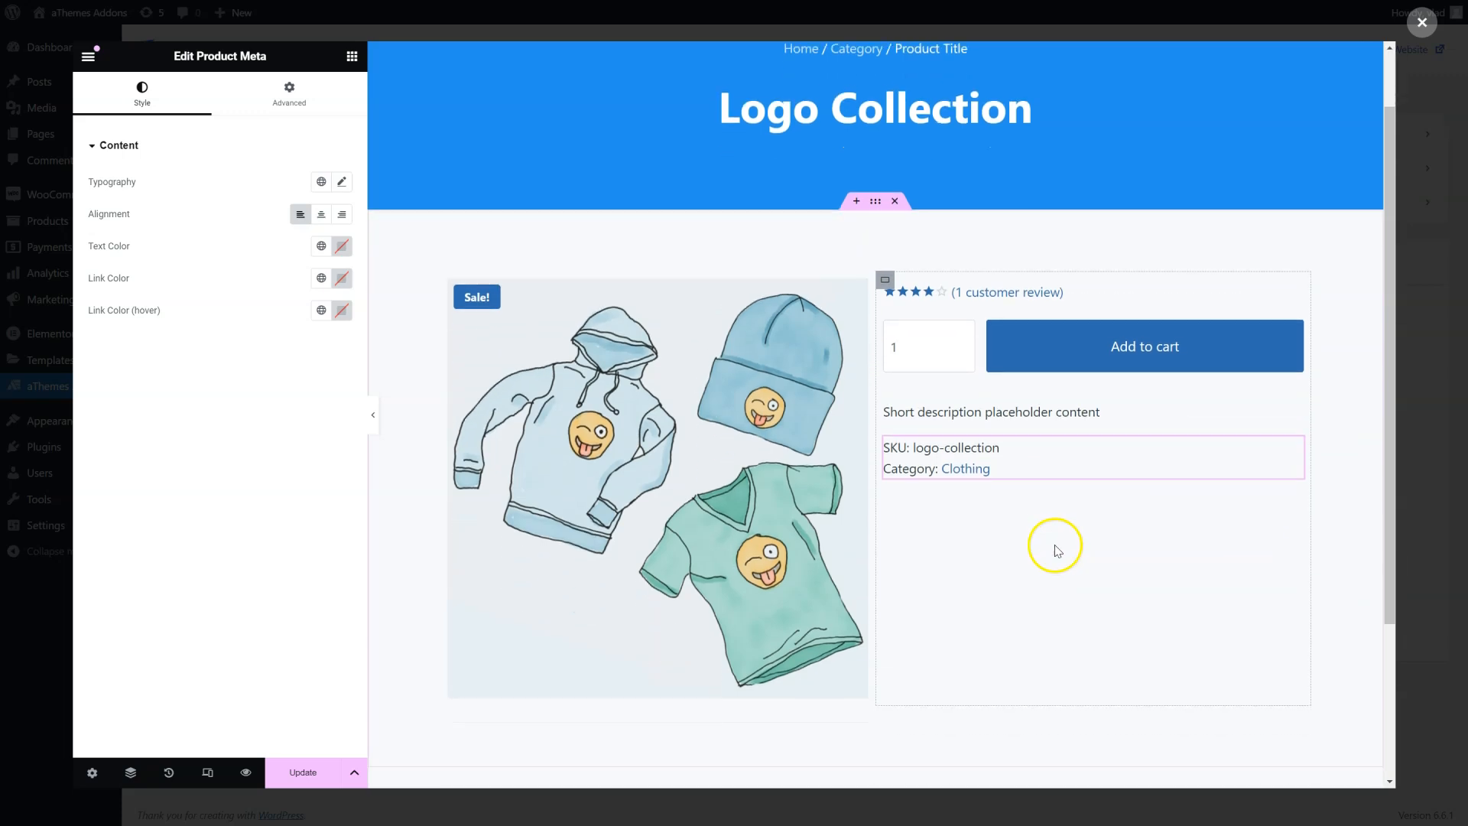
pyautogui.click(352, 56)
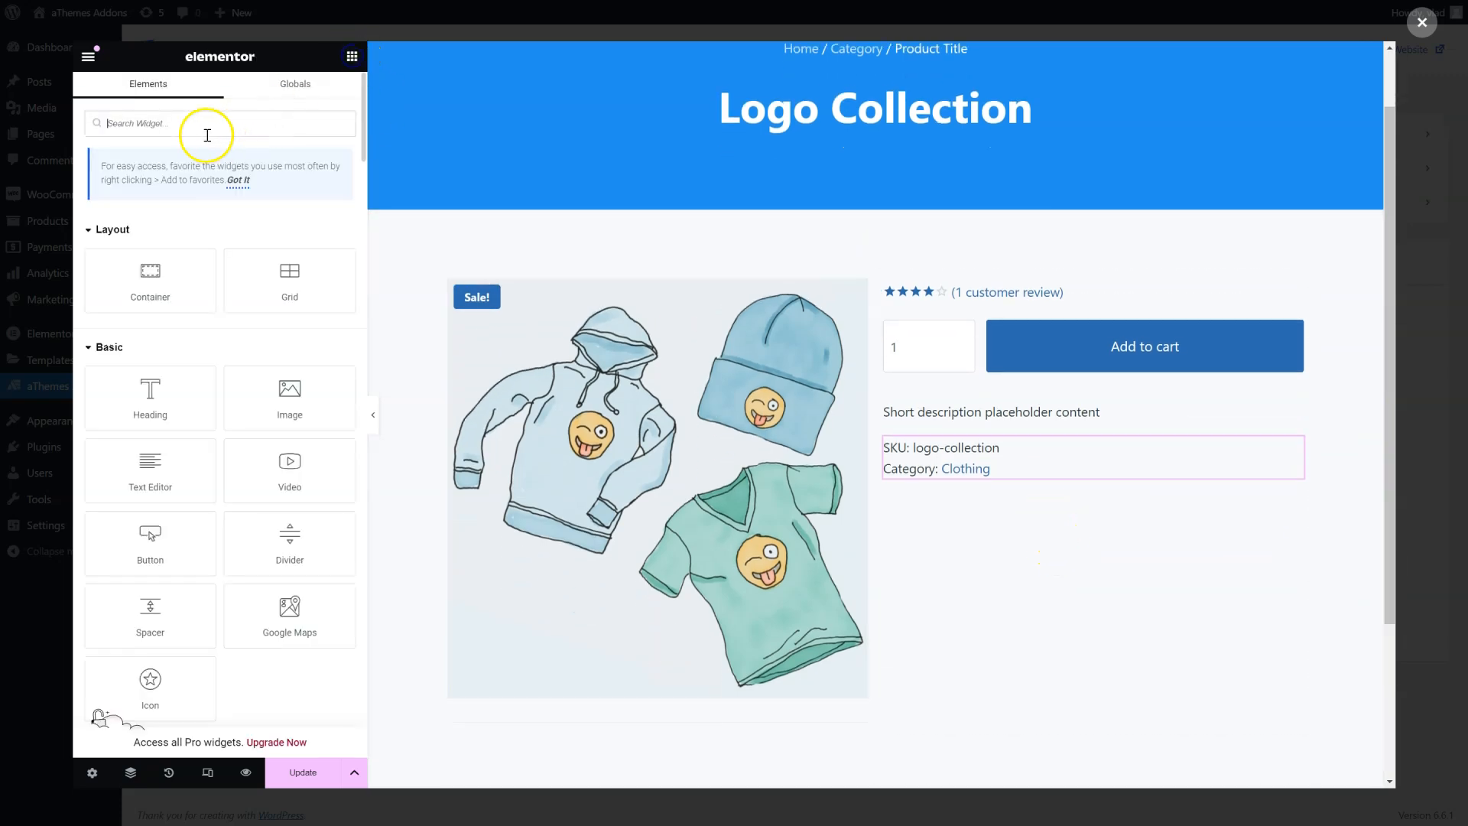
# Step: Find the Divider widget and place it between the product rating and the add-to-cart form
pyautogui.click(200, 128)
pyautogui.write('divid')
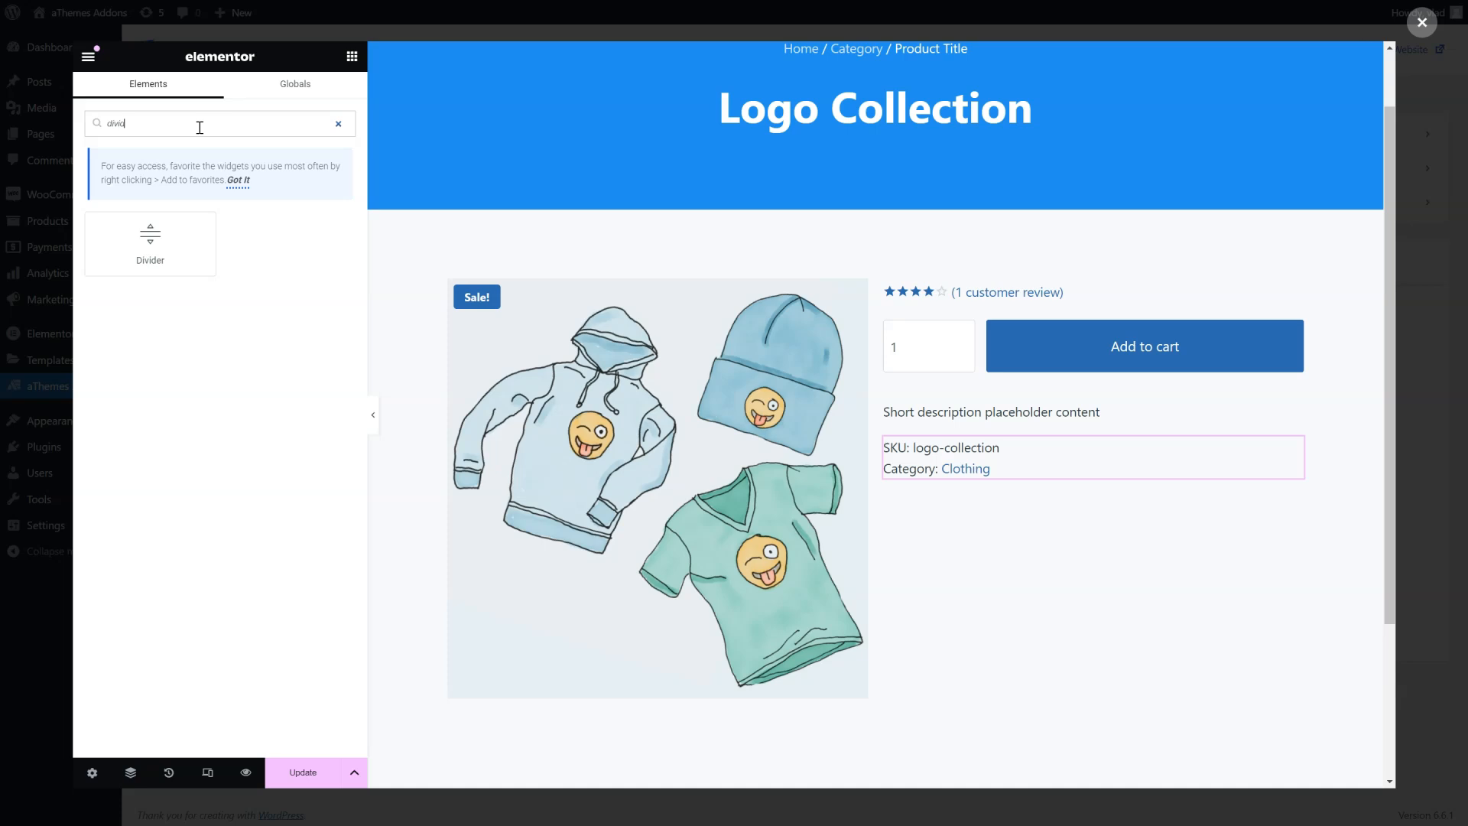
pyautogui.moveTo(152, 239); pyautogui.dragTo(1039, 299)
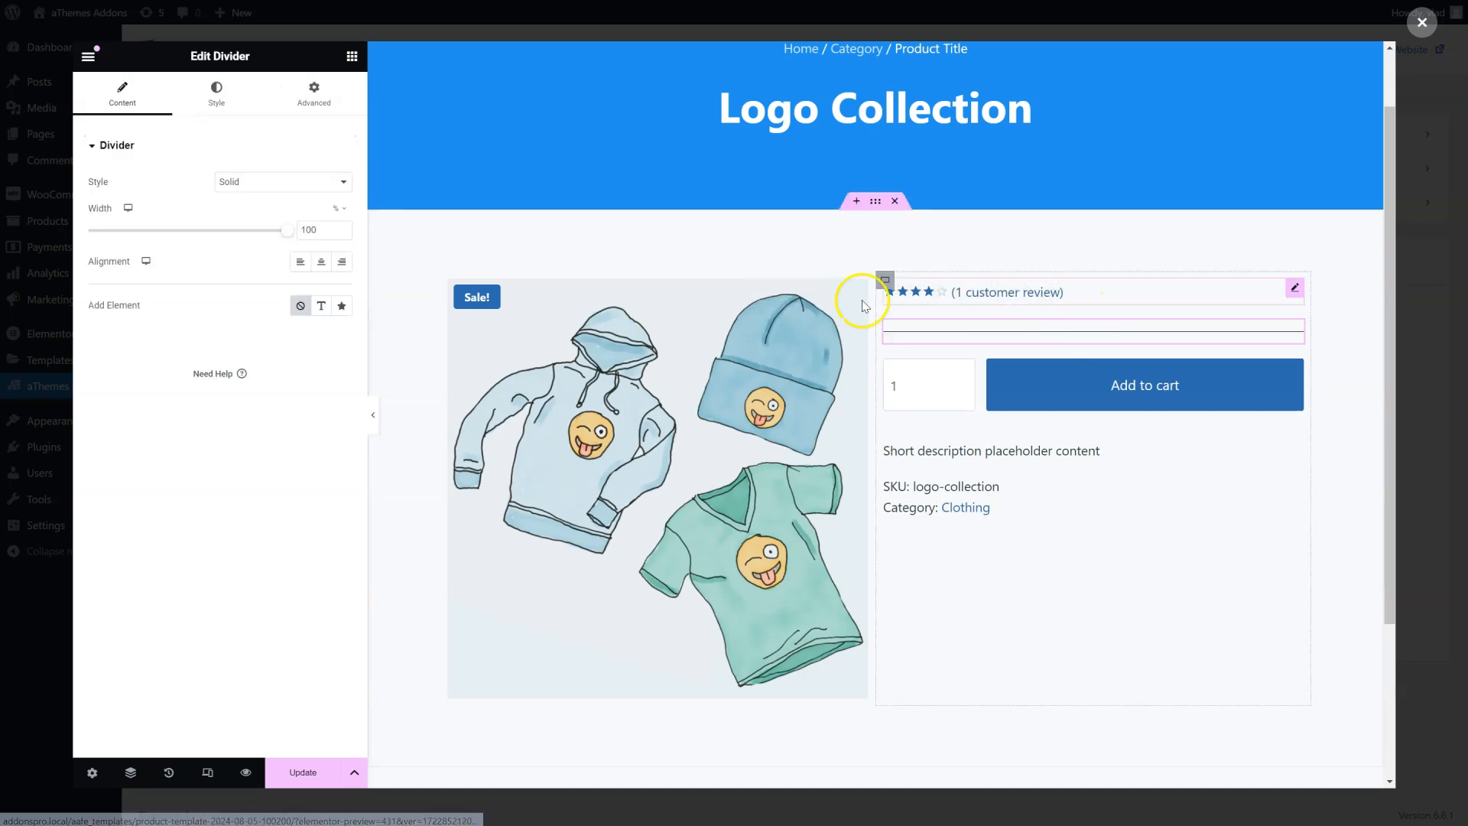
# Step: Set the divider's color to #C0C0C0 and its gap to 20
pyautogui.click(218, 91)
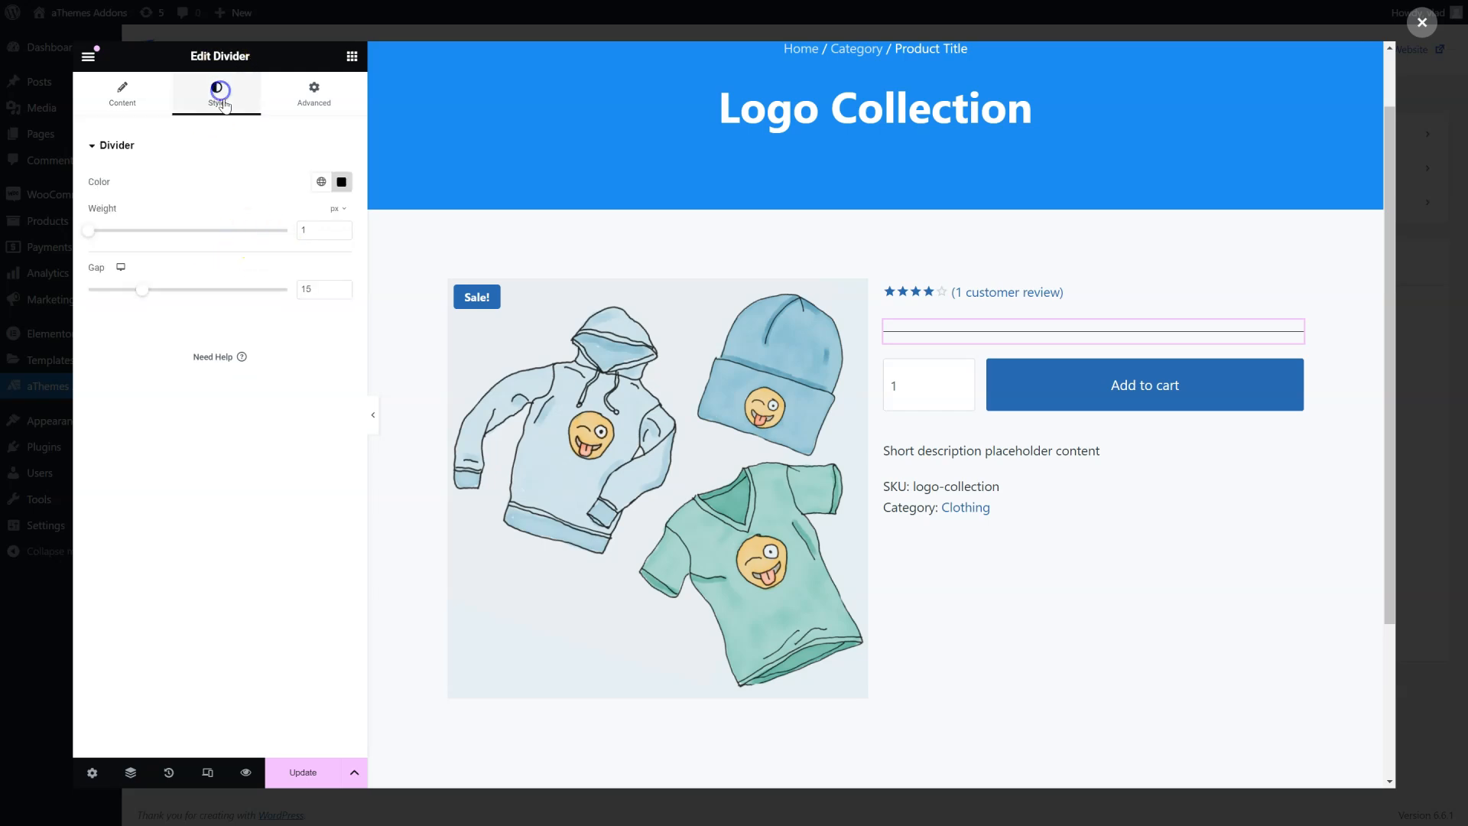
pyautogui.click(341, 182)
pyautogui.write('#C0C0C0')
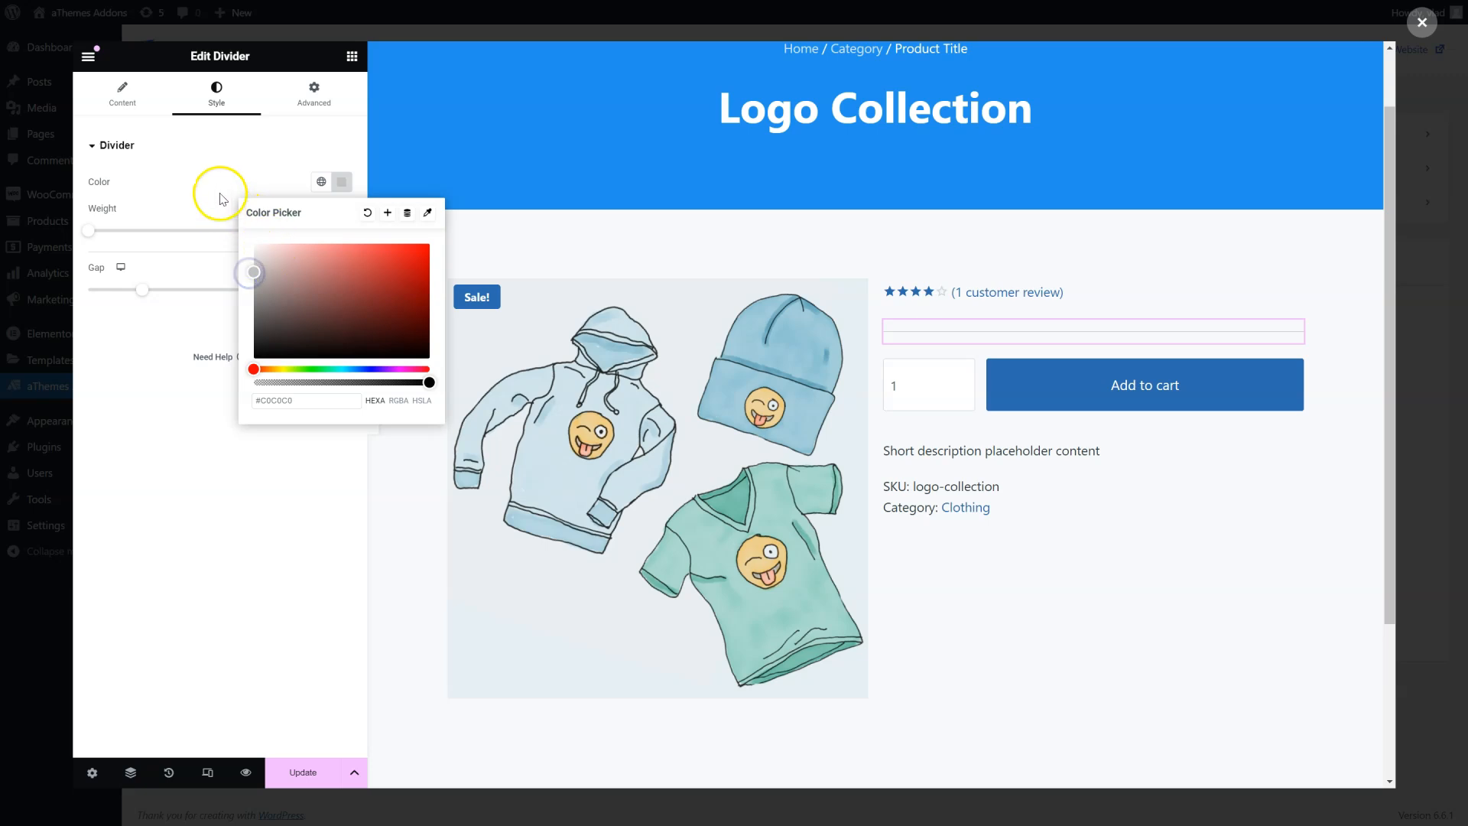
pyautogui.click(191, 201)
pyautogui.moveTo(136, 295); pyautogui.dragTo(168, 296)
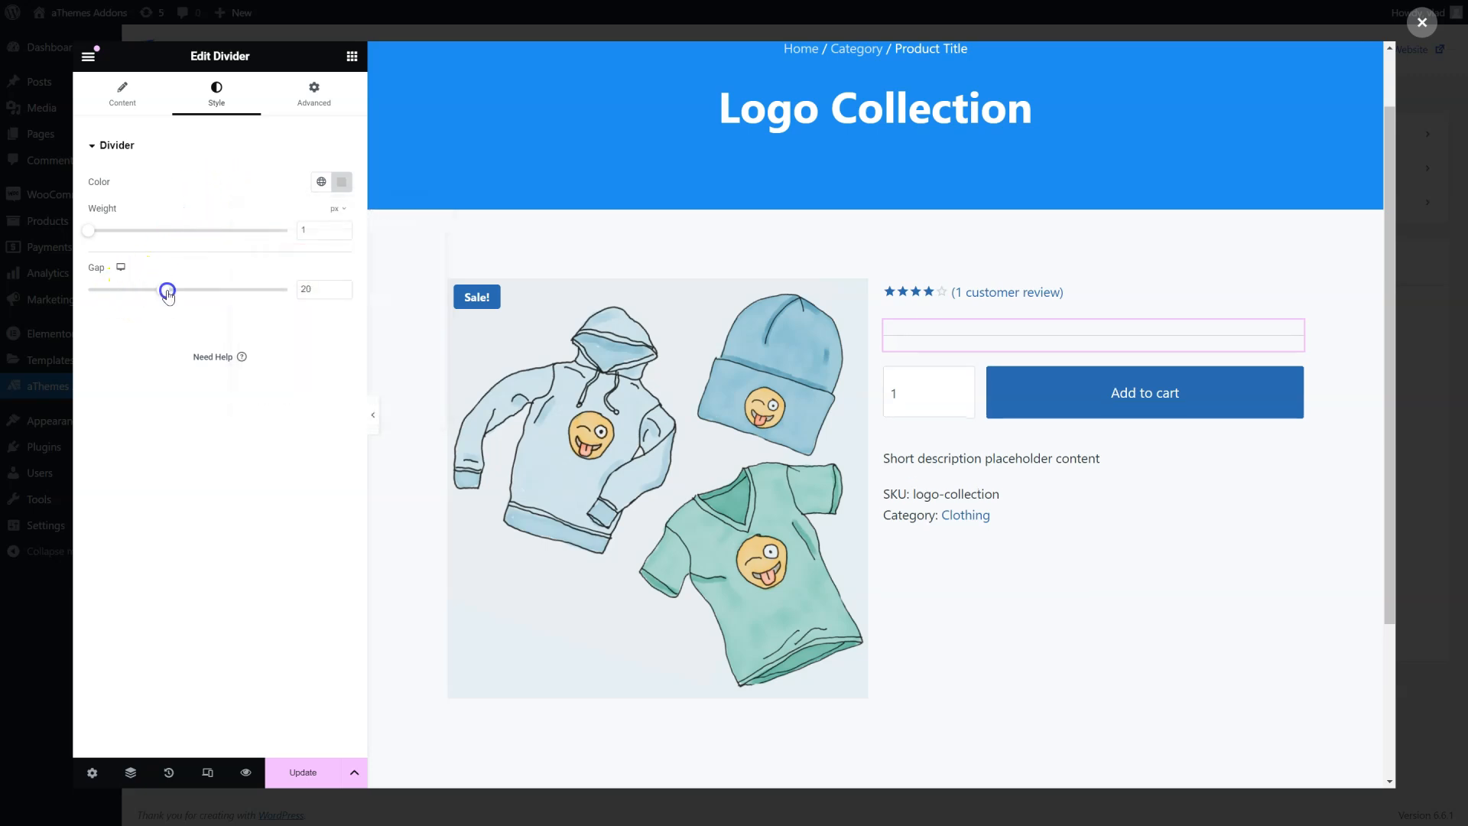
# Step: Duplicate the divider and move the copy between the short description and the product meta
pyautogui.rightClick(935, 333)
pyautogui.click(956, 372)
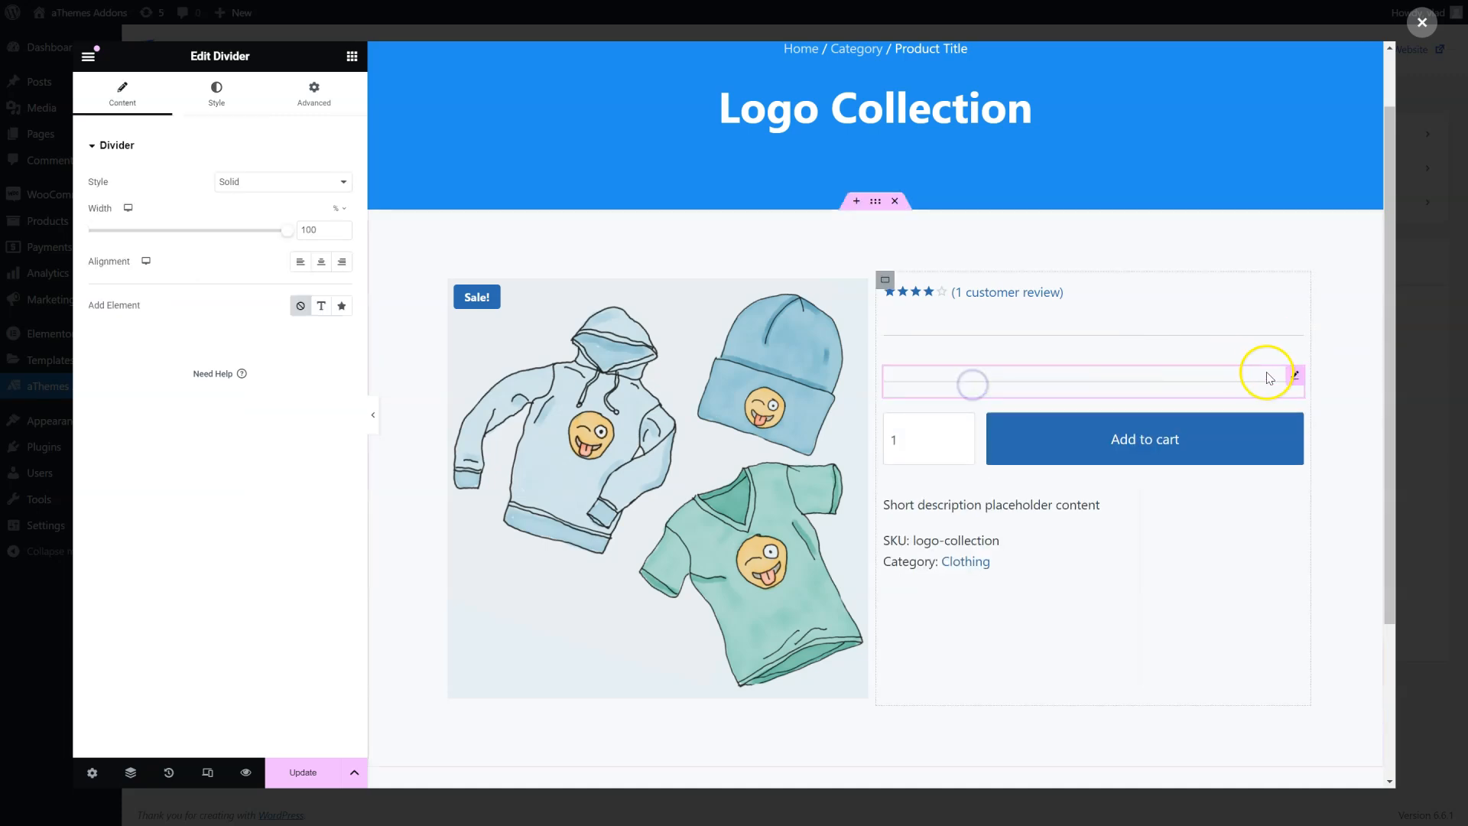
pyautogui.moveTo(1295, 375)
pyautogui.mouseDown()
pyautogui.moveTo(1180, 475)
pyautogui.moveTo(1213, 468)
pyautogui.moveTo(1186, 508)
pyautogui.moveTo(1170, 501)
pyautogui.mouseUp()
pyautogui.click(1248, 544)
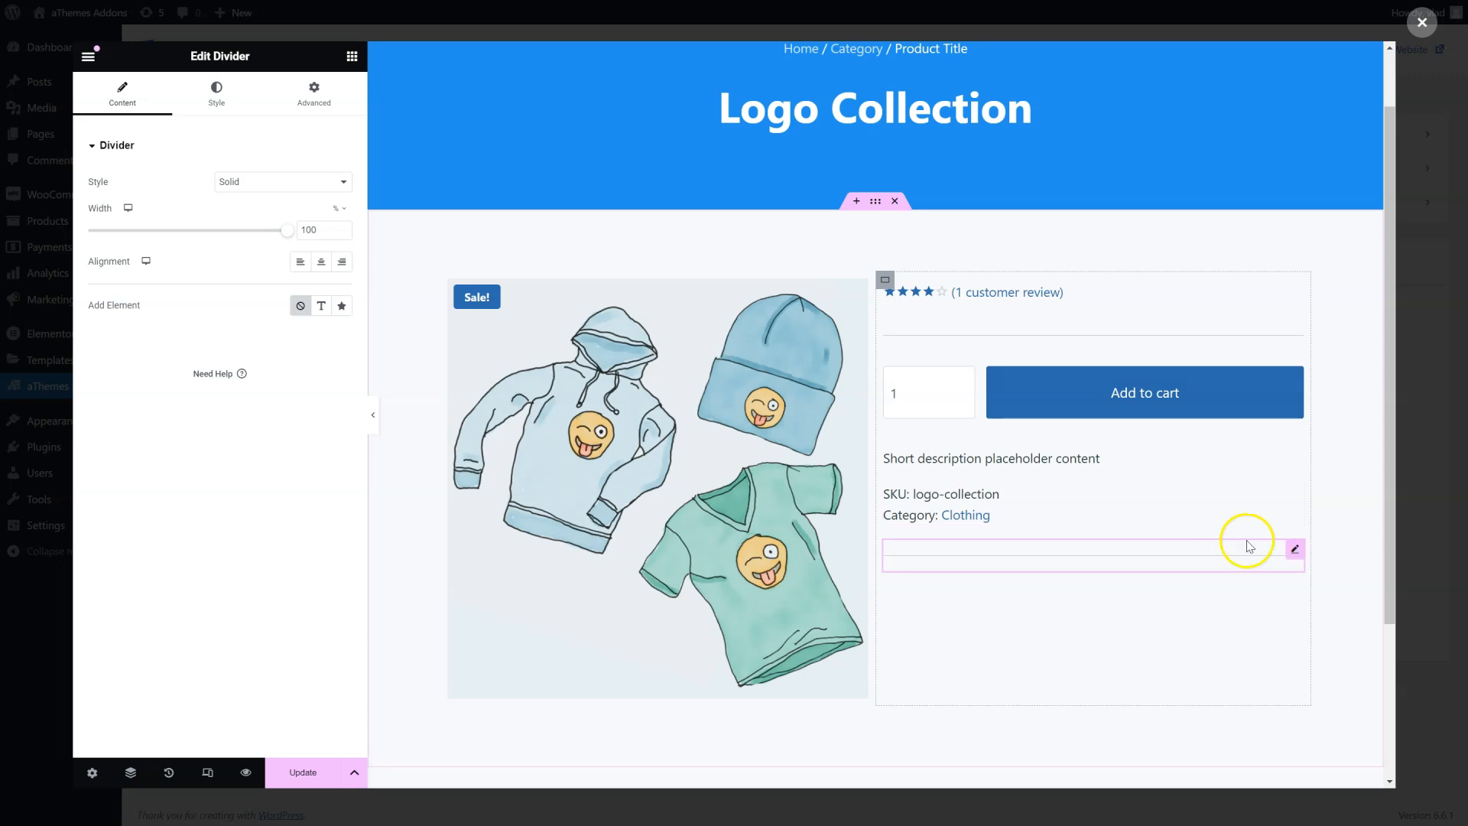
pyautogui.moveTo(1293, 551); pyautogui.dragTo(1199, 479)
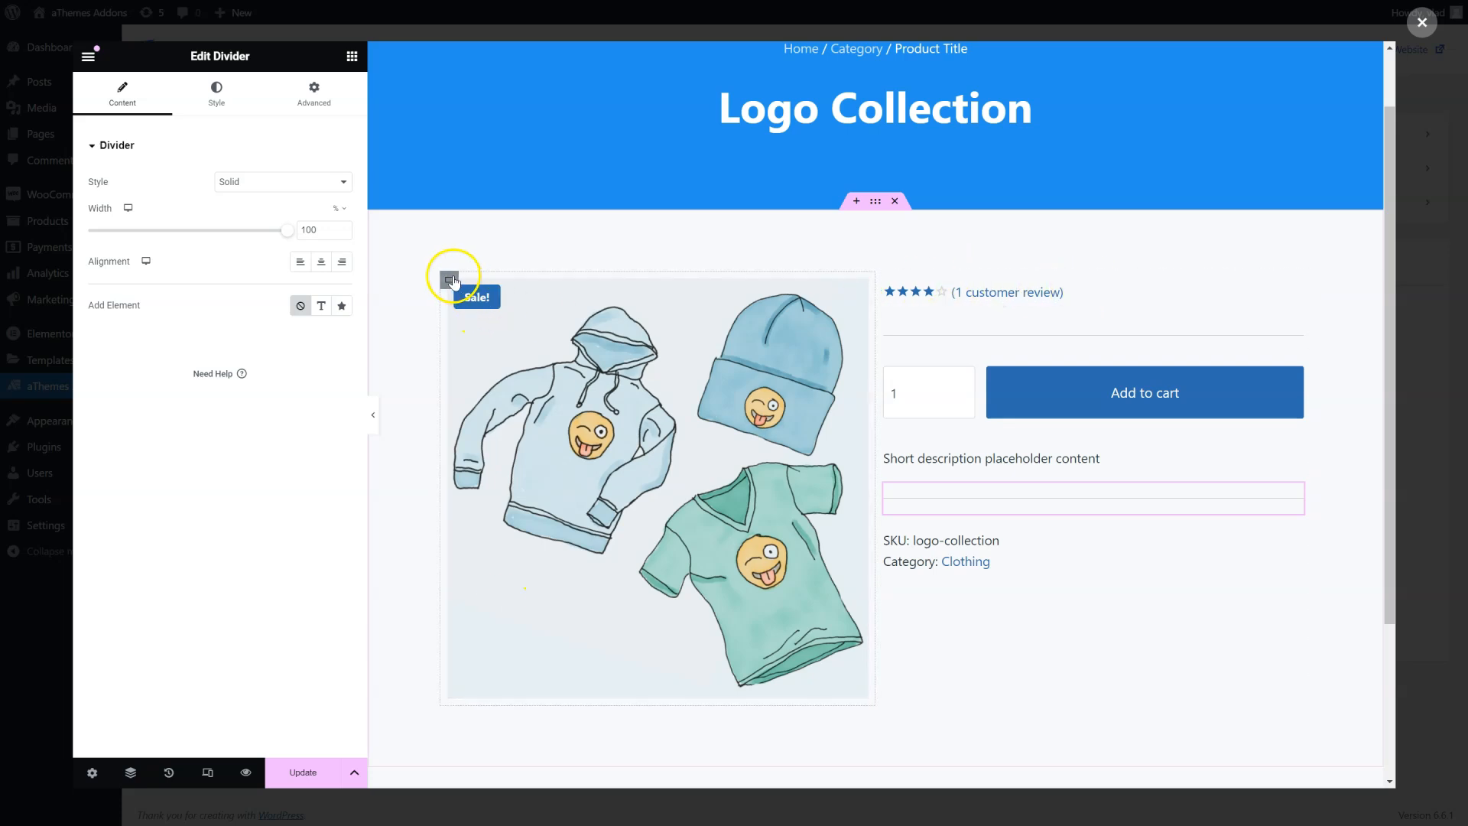
# Step: Center-align the items of the two-column container, set its column gap to 50 px and update the template
pyautogui.click(873, 200)
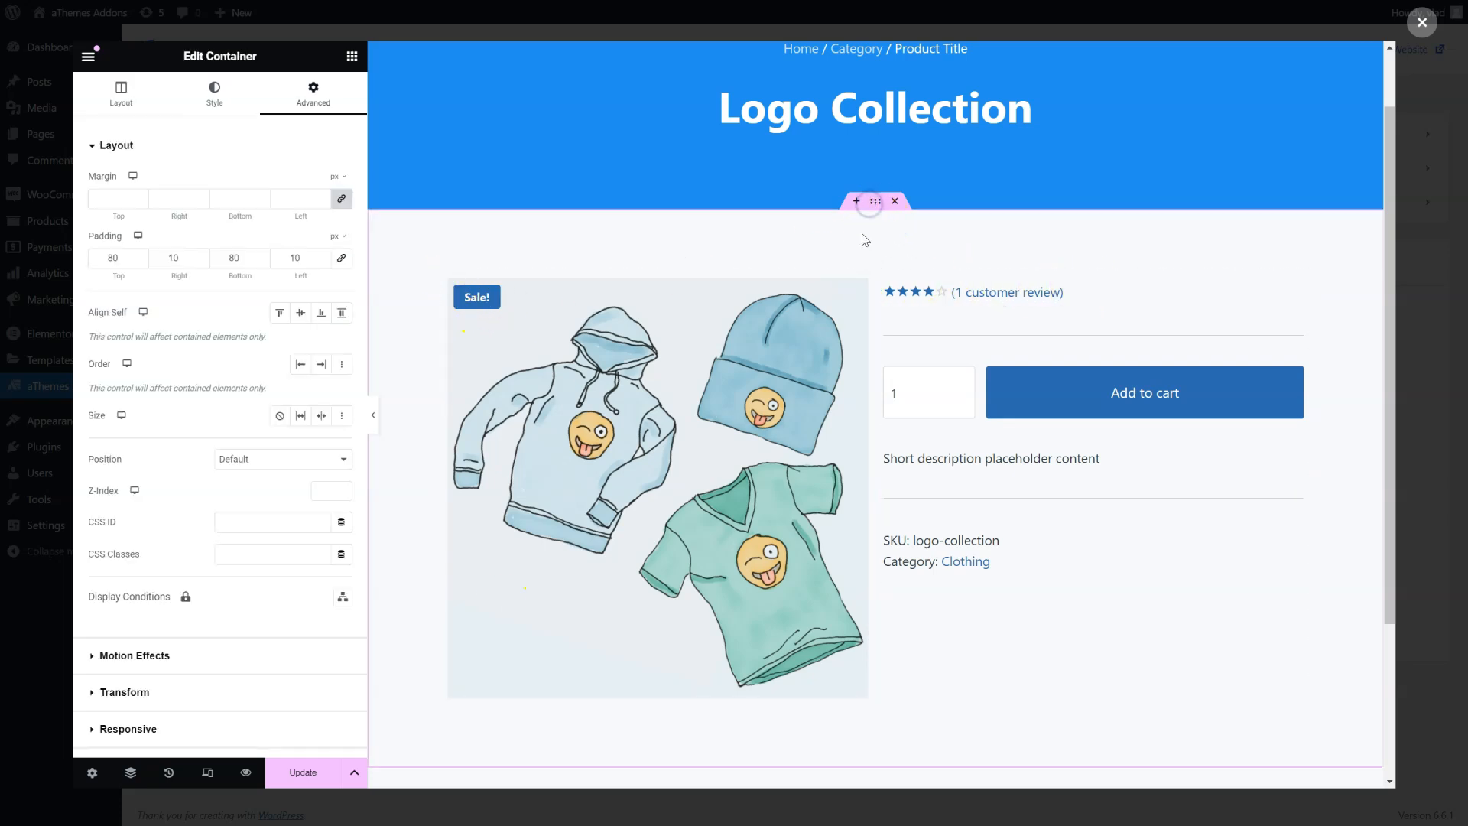
pyautogui.click(124, 101)
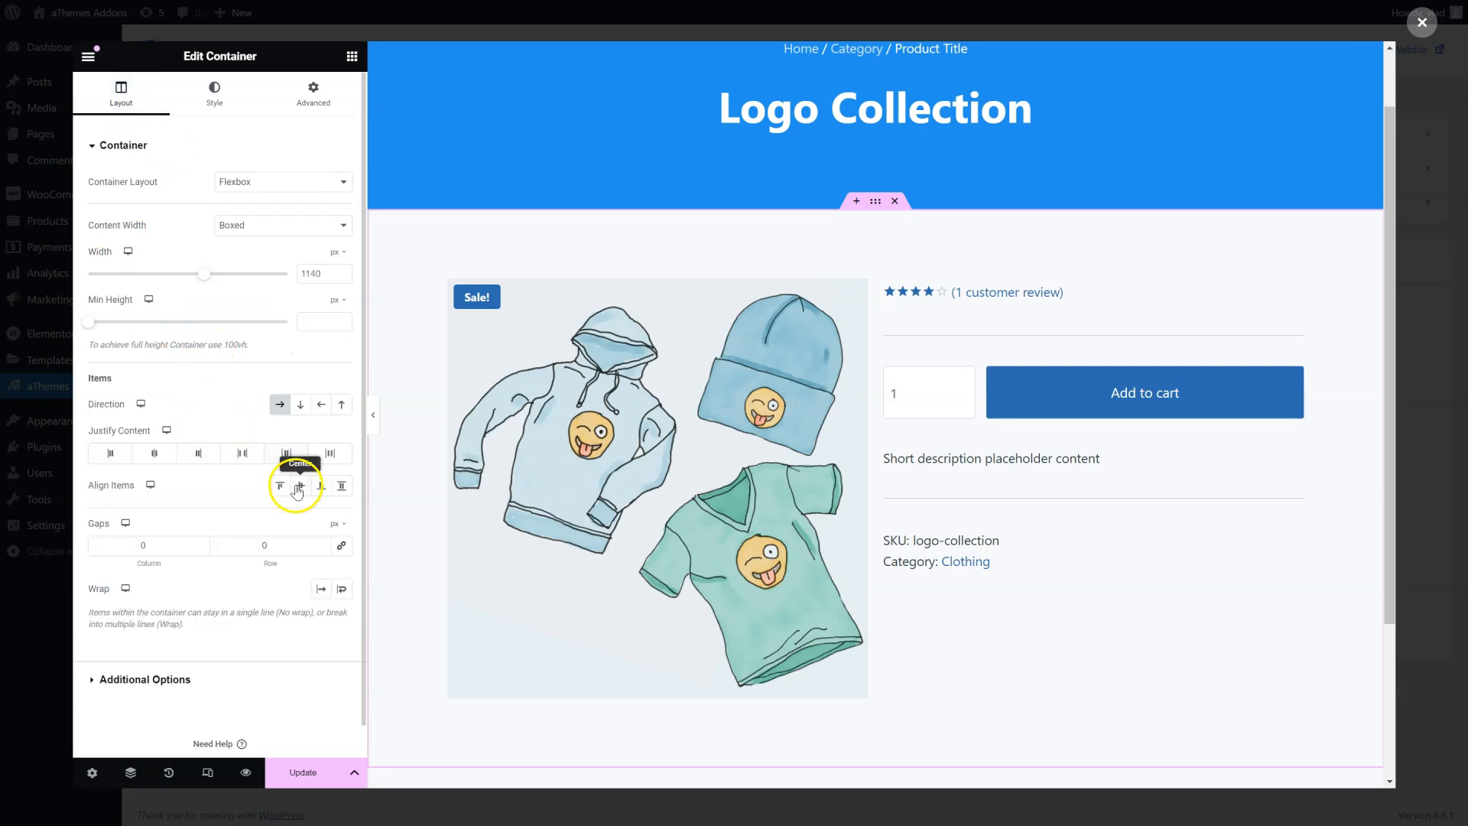
pyautogui.click(301, 489)
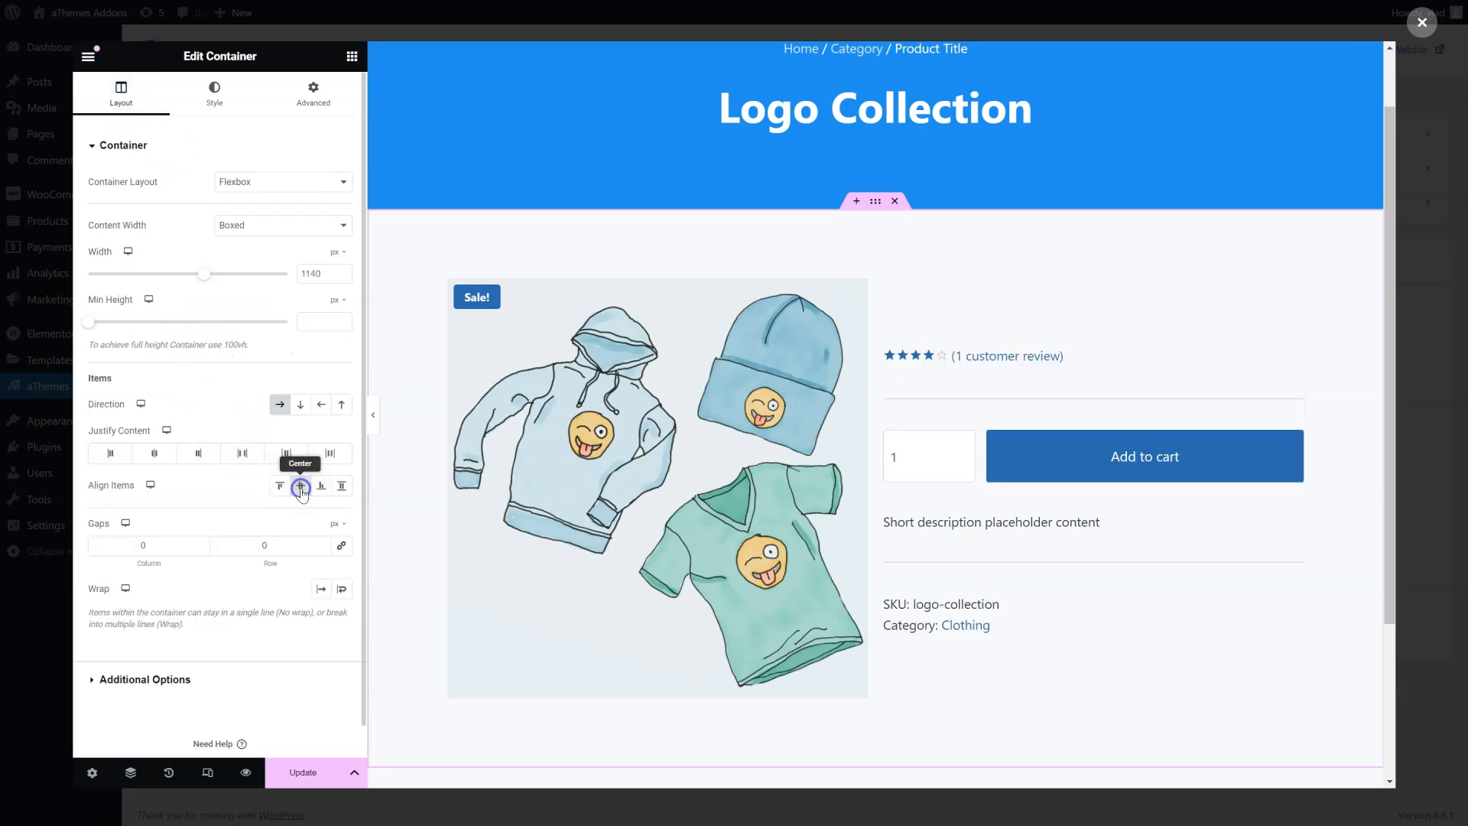
pyautogui.click(268, 535)
pyautogui.click(141, 546)
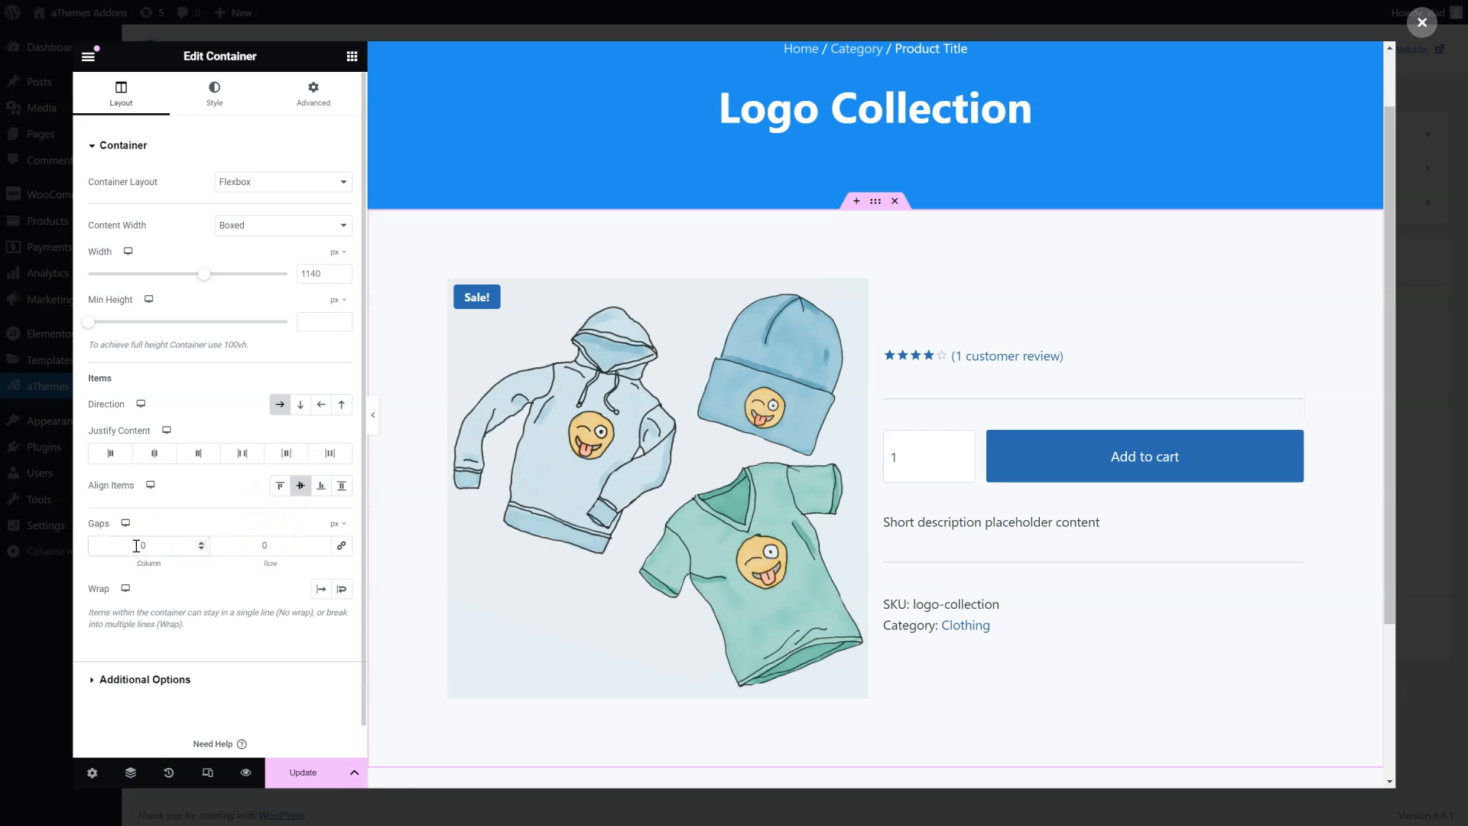
pyautogui.write('30')
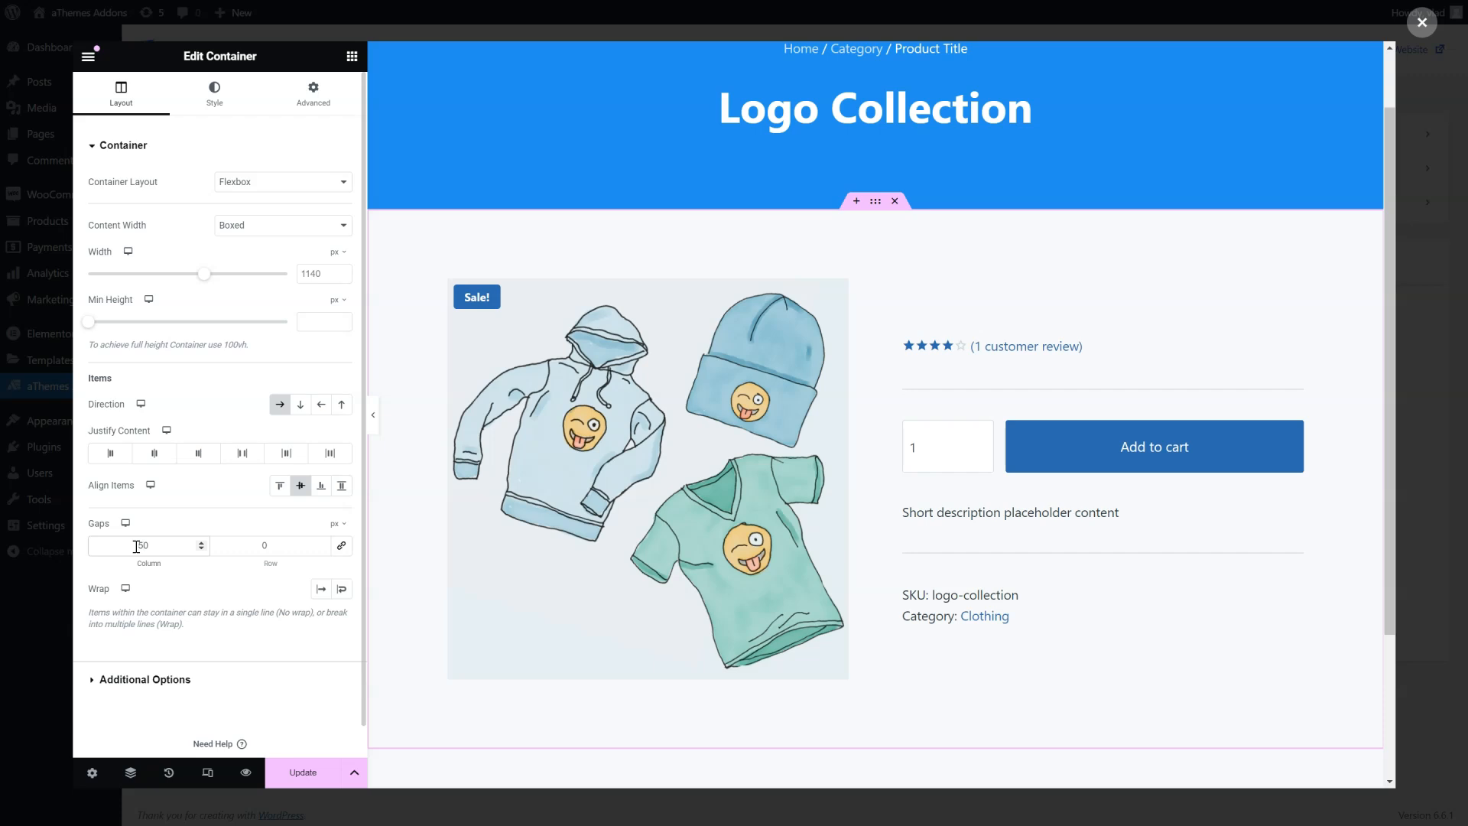
pyautogui.click(298, 773)
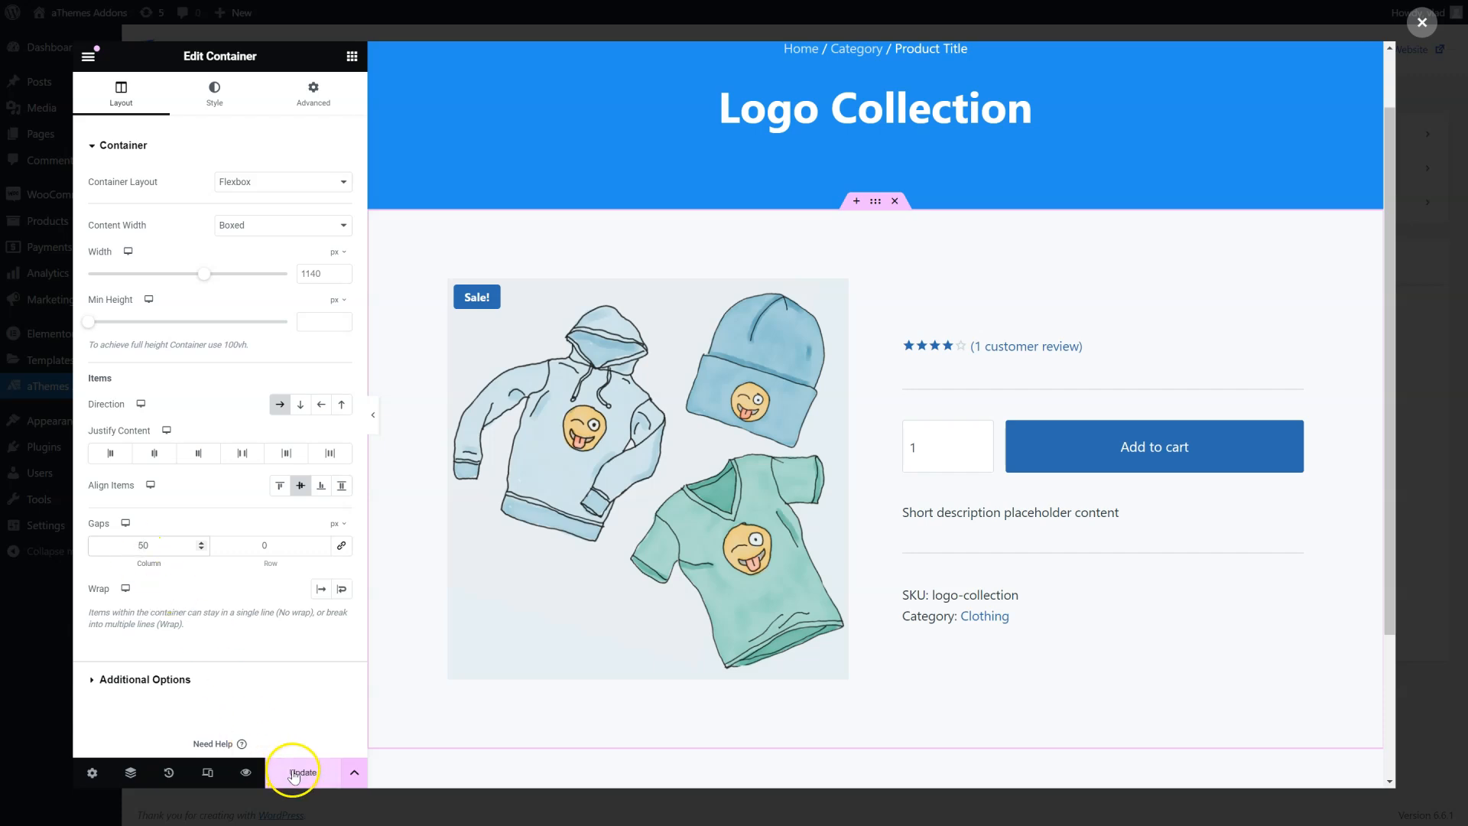
# Step: Add a single-column Flexbox container below the two-column product section
pyautogui.scroll(-3, 721, 517)
pyautogui.scroll(2, 725, 524)
pyautogui.scroll(2, 725, 528)
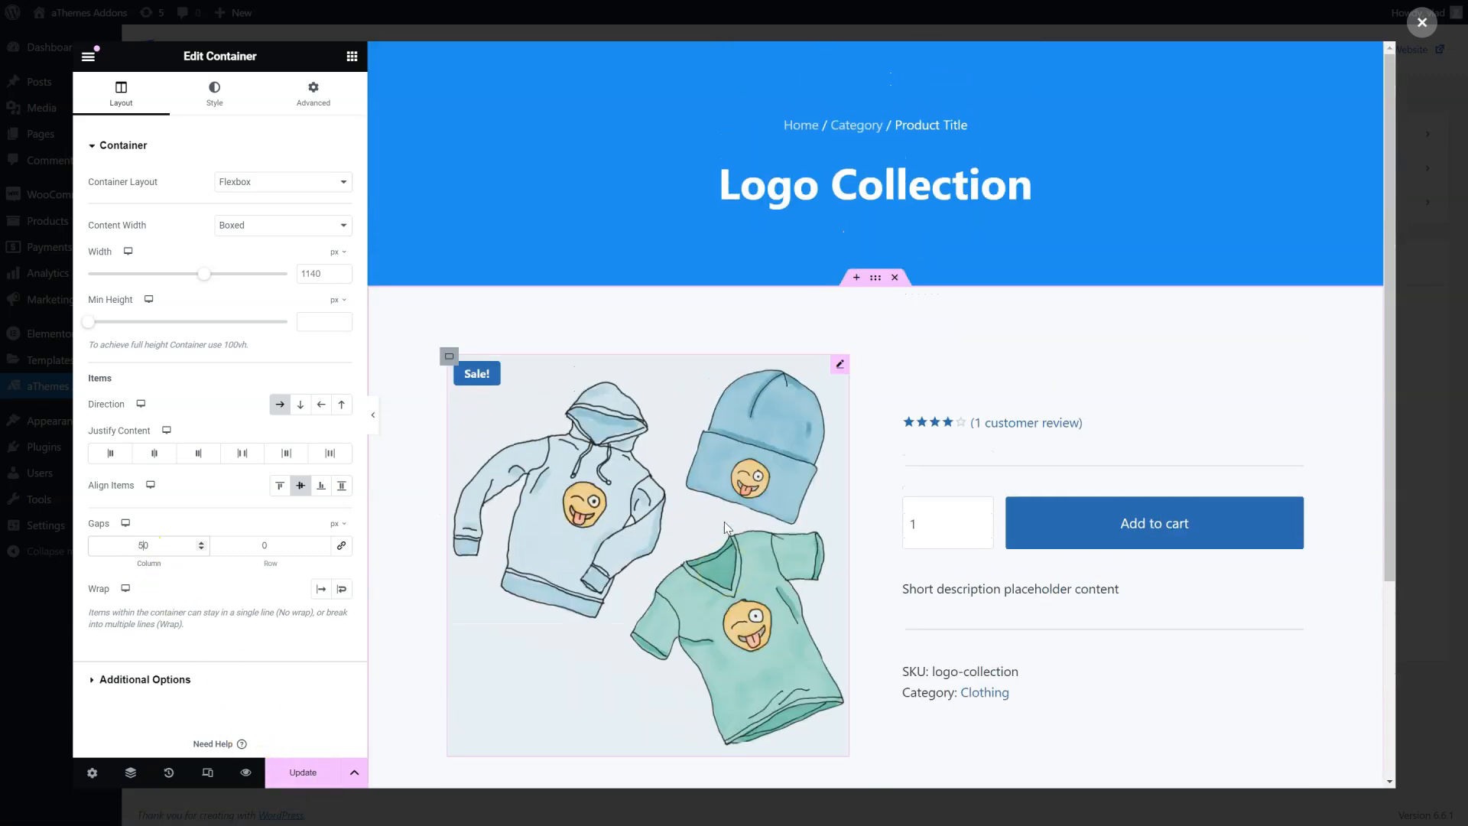
pyautogui.scroll(-4, 725, 524)
pyautogui.click(838, 658)
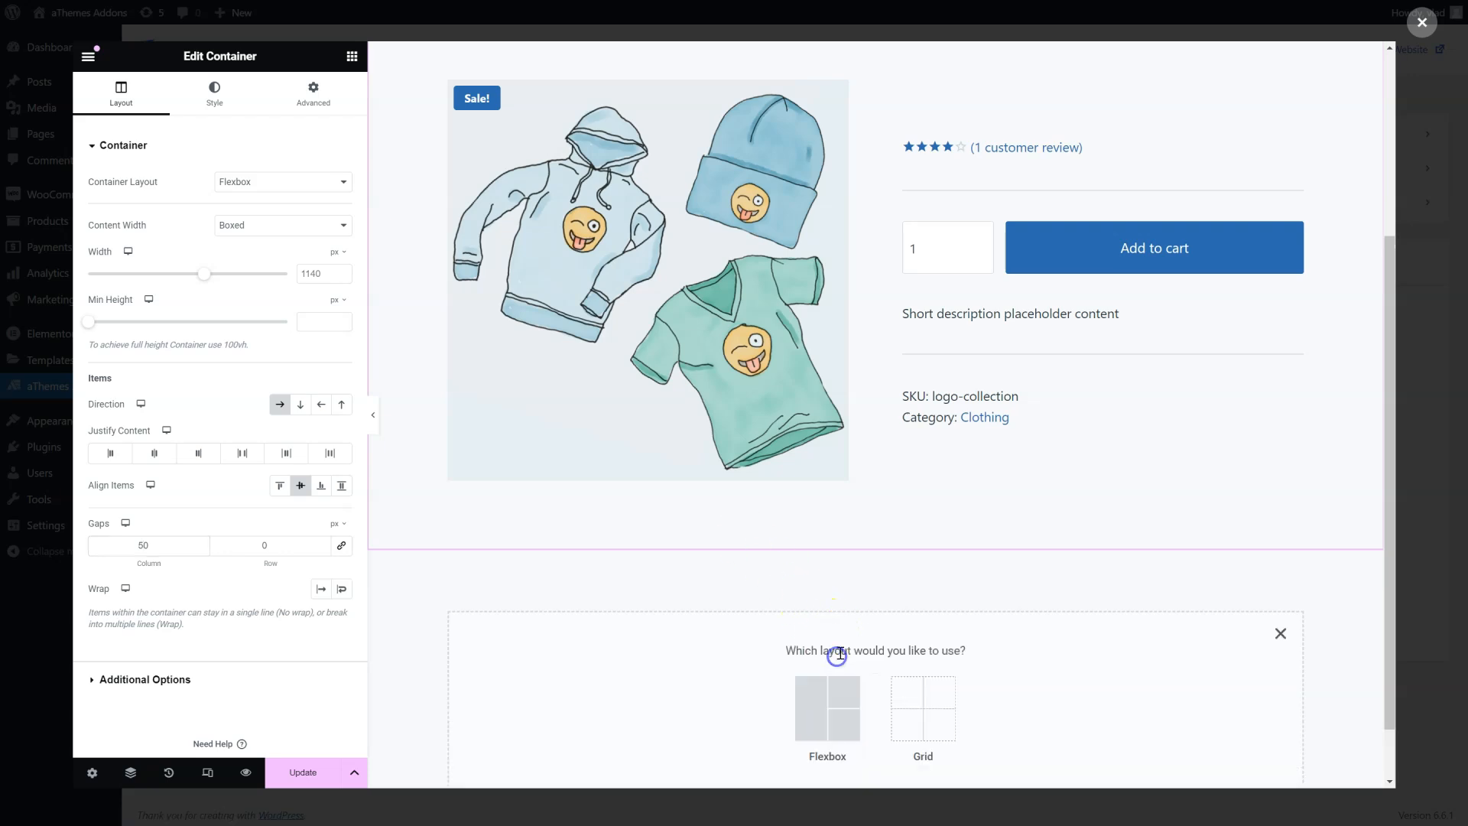
pyautogui.click(832, 699)
pyautogui.click(682, 699)
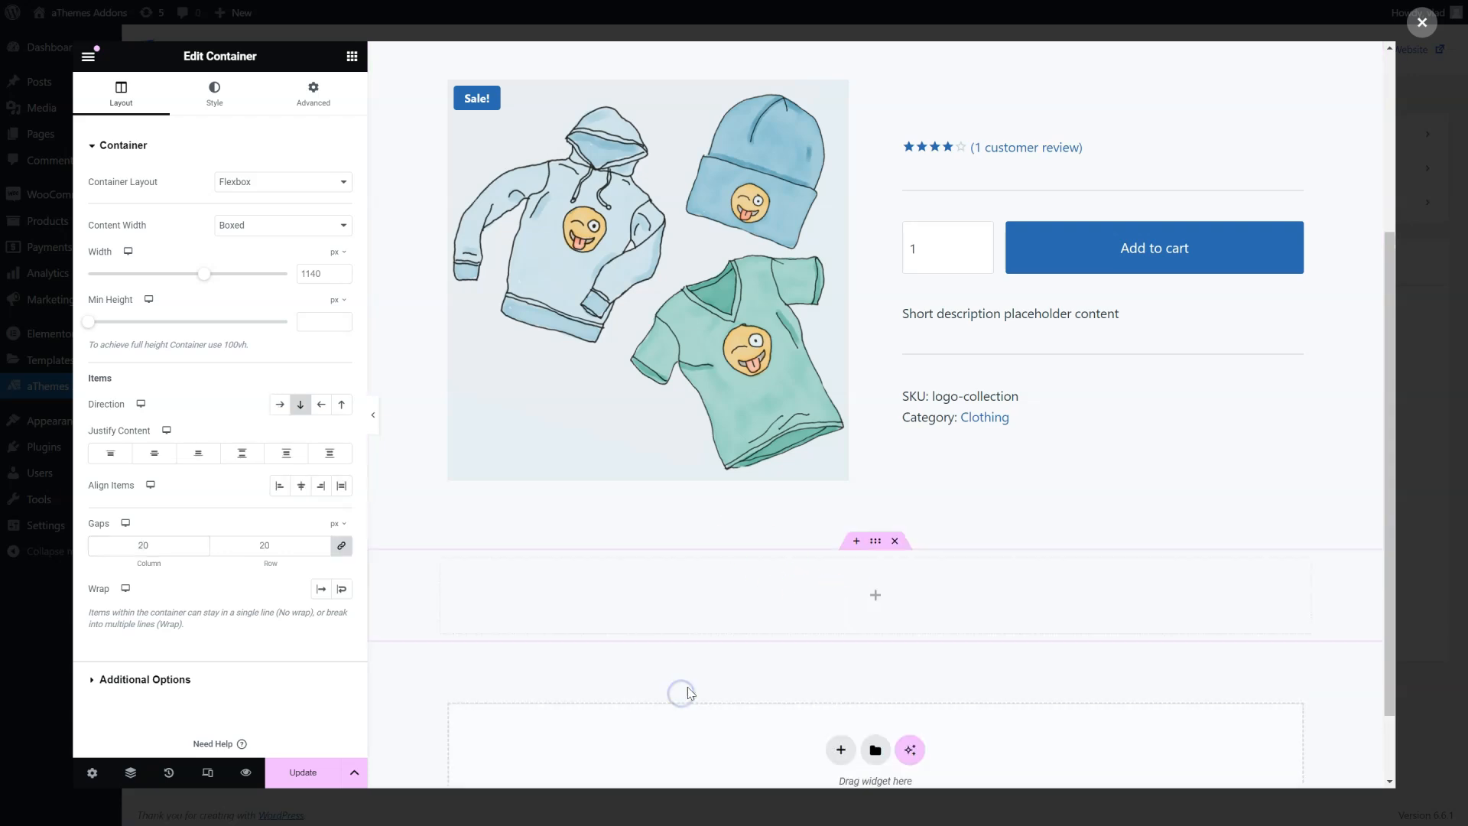
# Step: Find the aThemes Product Tabs widget and place it in the empty single-column container
pyautogui.click(351, 56)
pyautogui.scroll(-20, 298, 305)
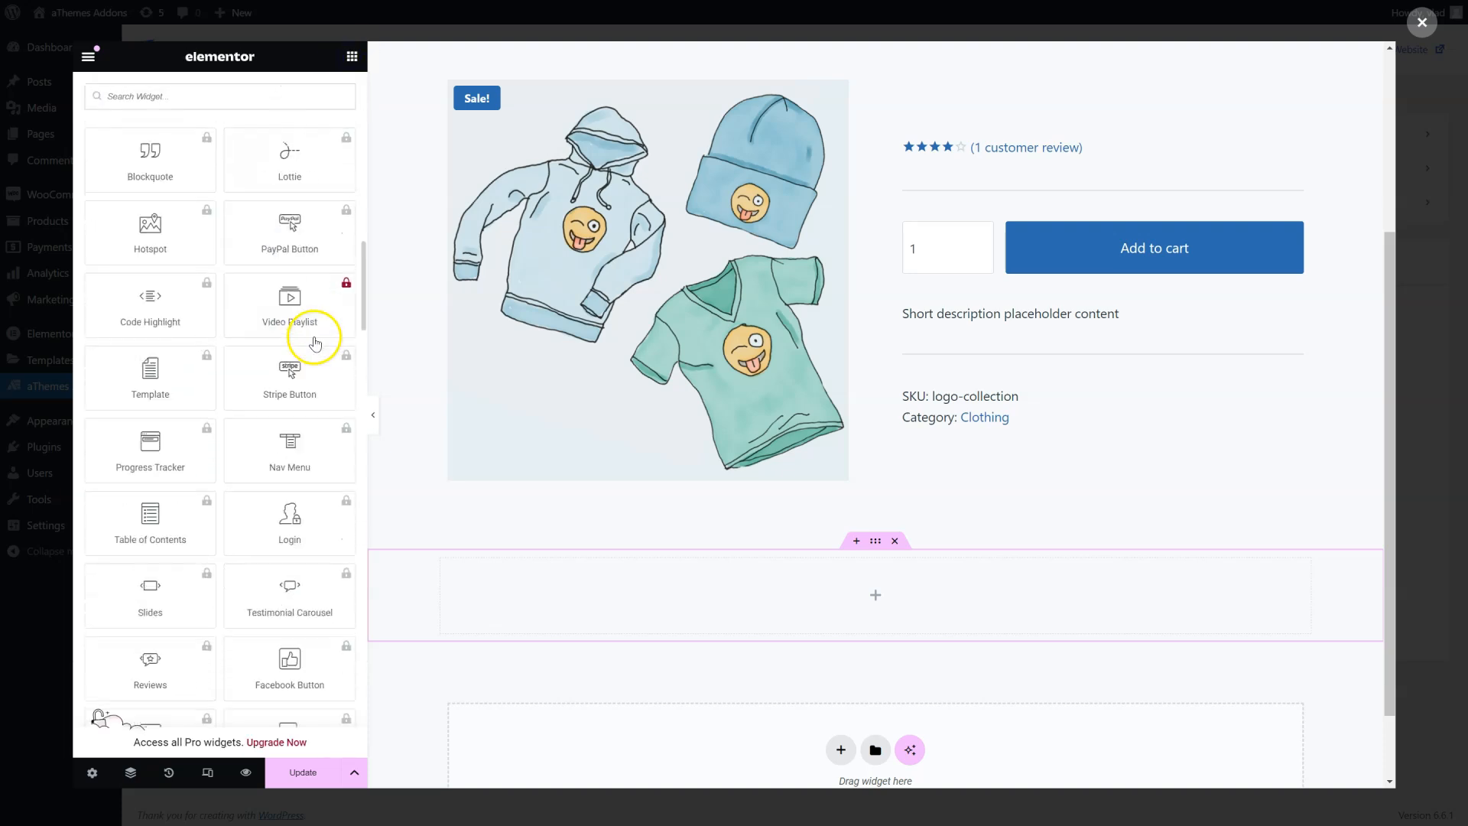
pyautogui.scroll(-10, 314, 337)
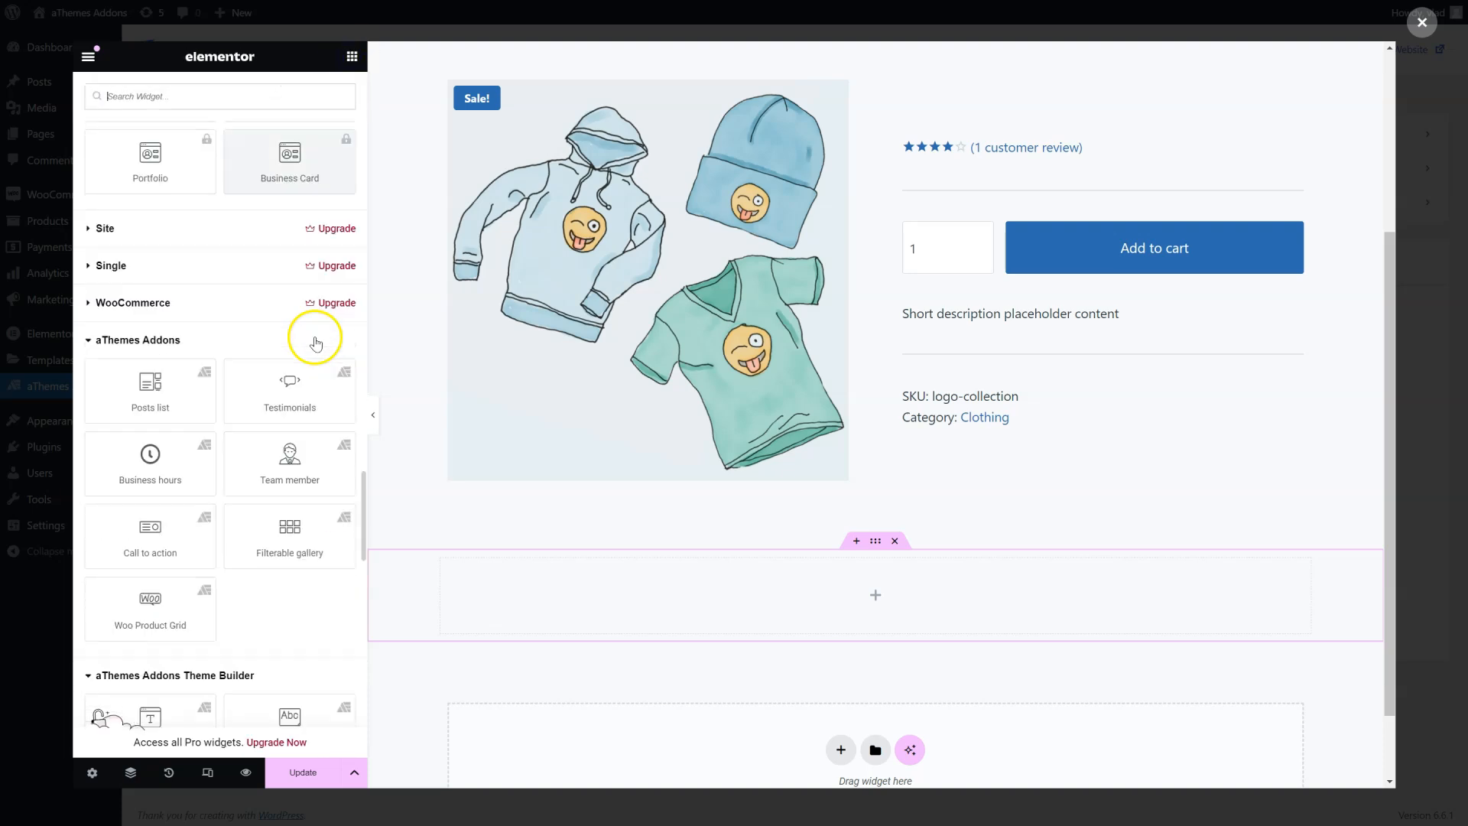
pyautogui.scroll(-10, 319, 323)
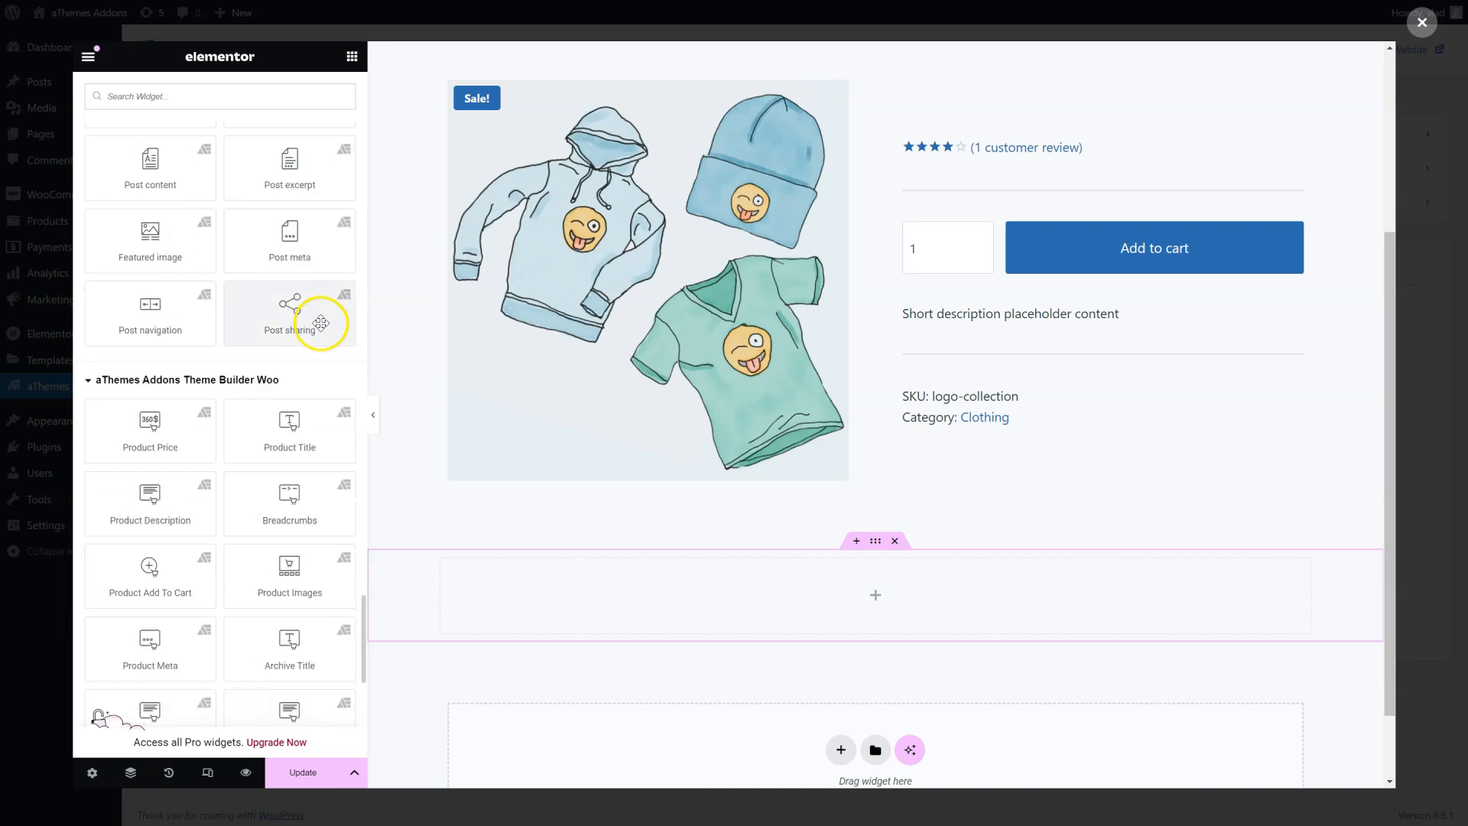
pyautogui.scroll(-2, 160, 367)
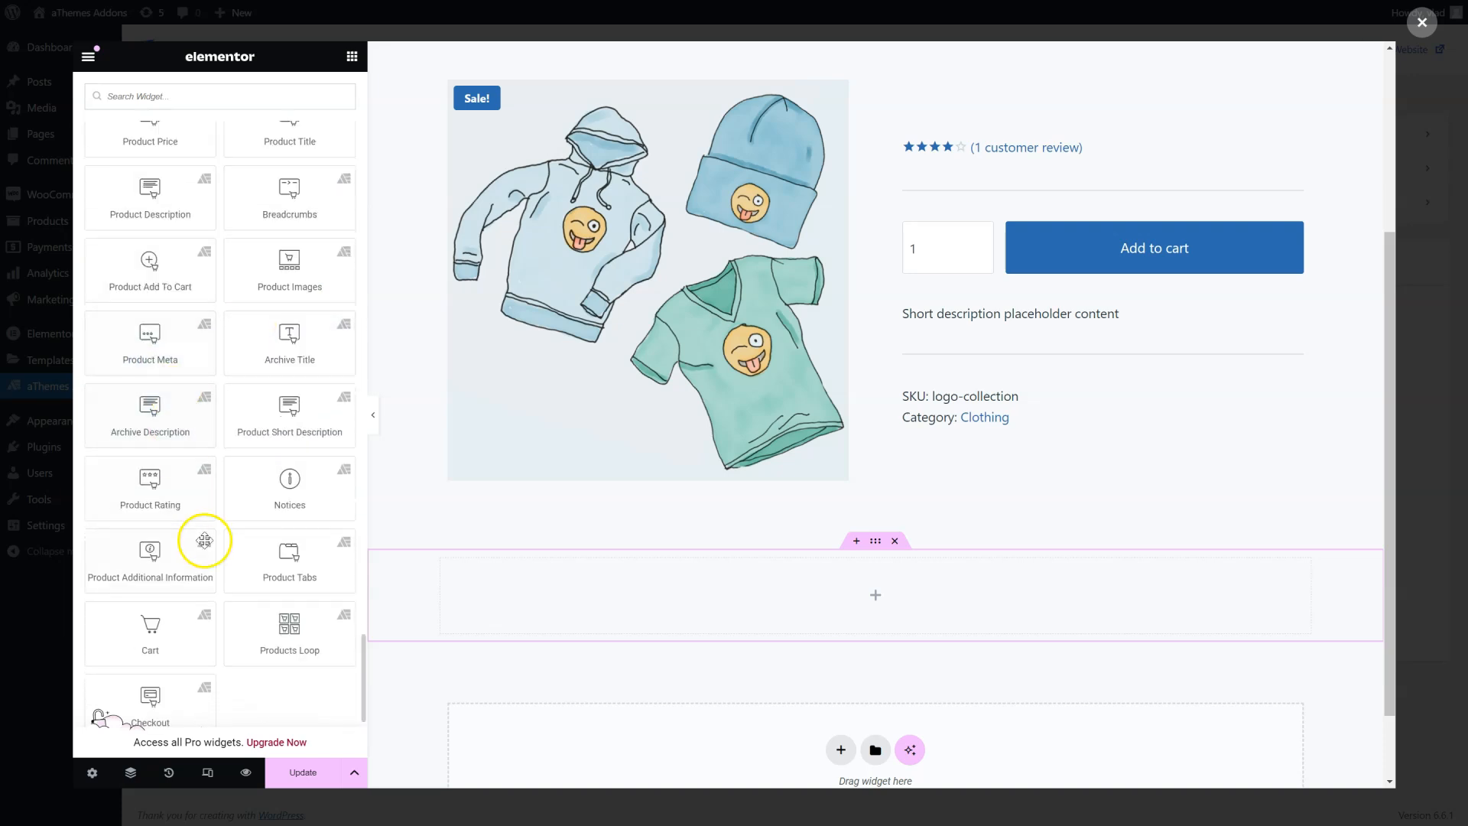
pyautogui.scroll(1, 189, 562)
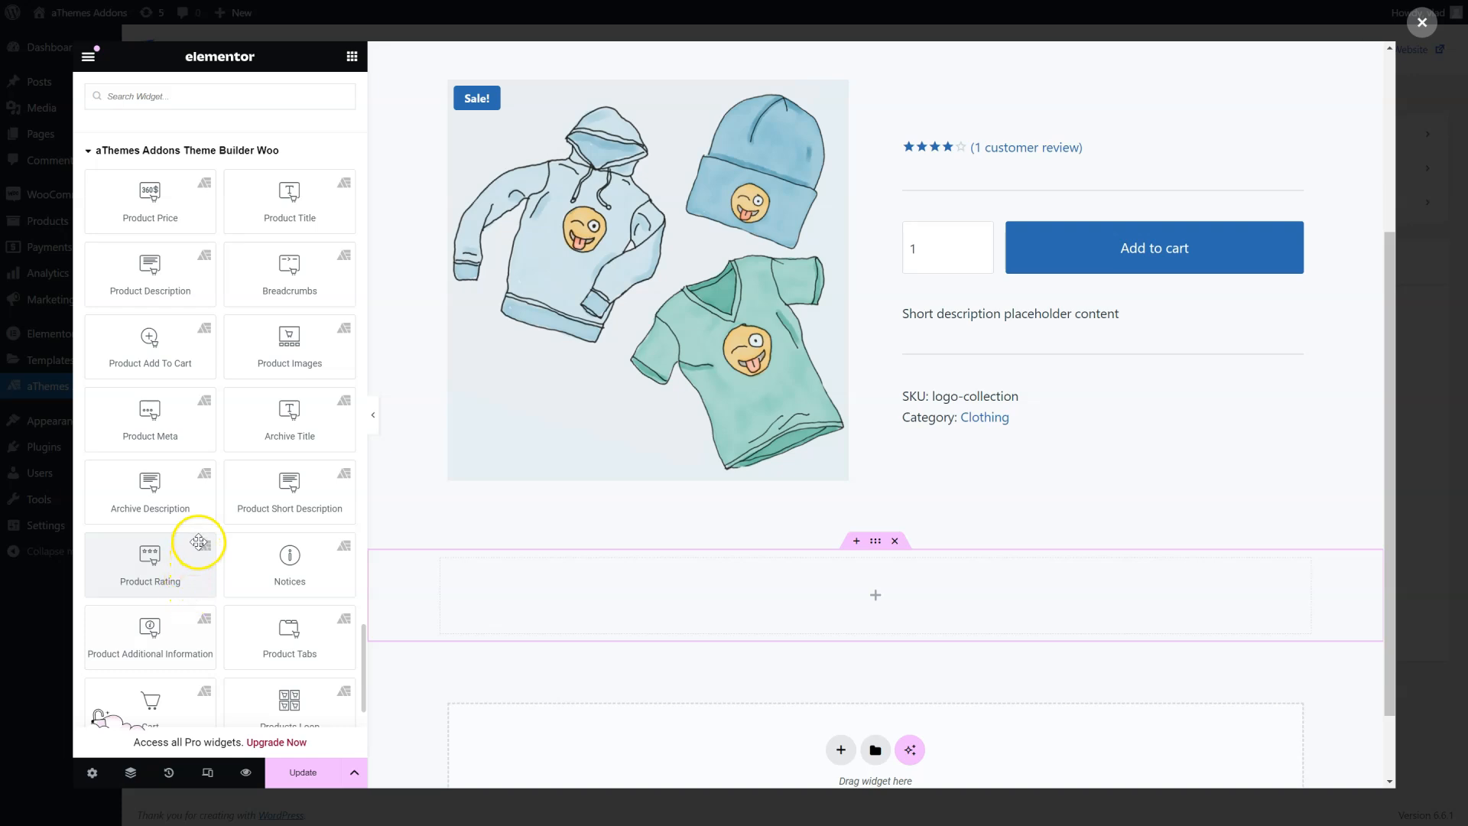
pyautogui.scroll(-1, 206, 447)
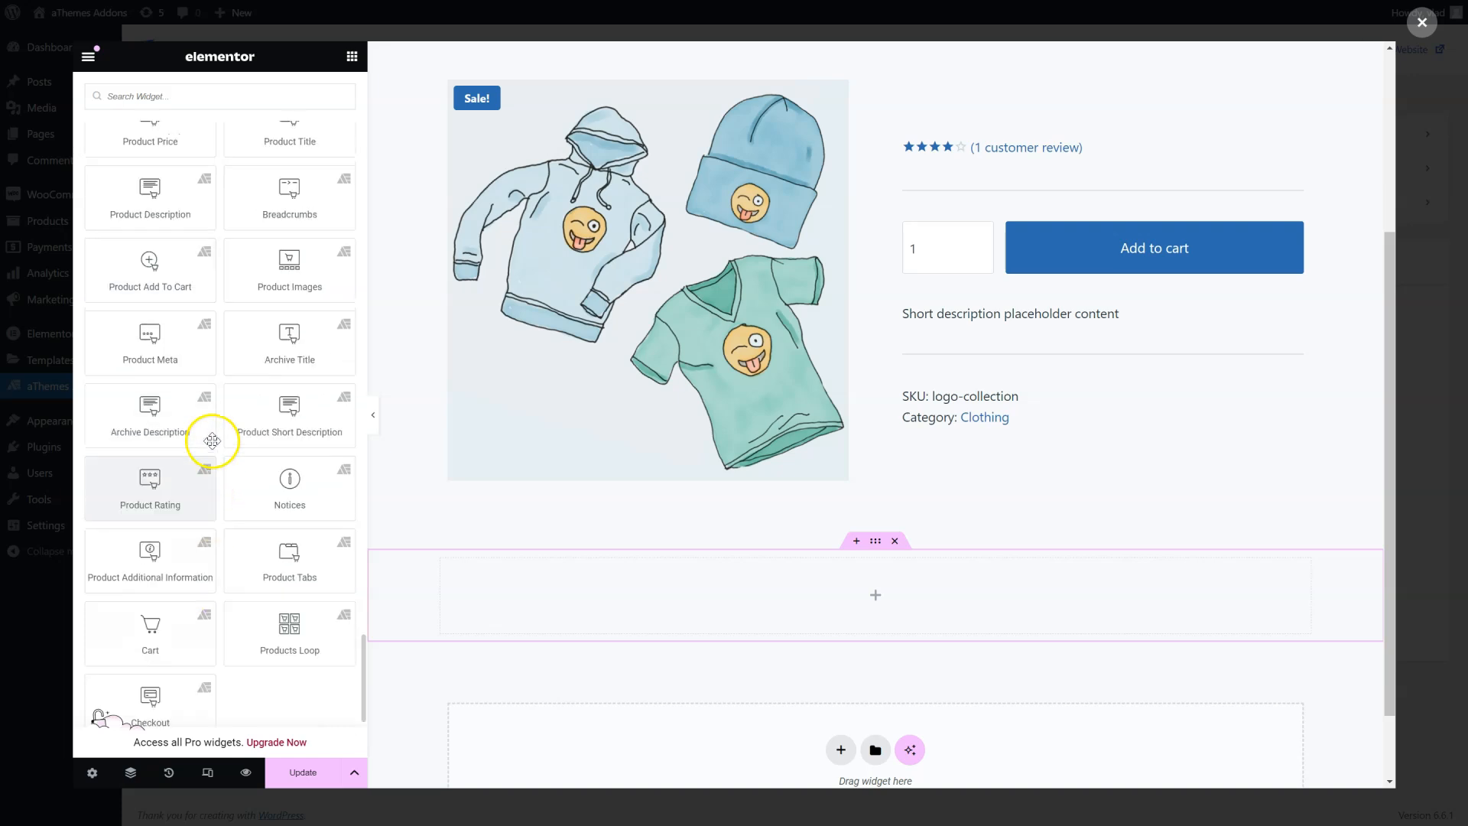
pyautogui.scroll(1, 212, 441)
pyautogui.scroll(1, 214, 428)
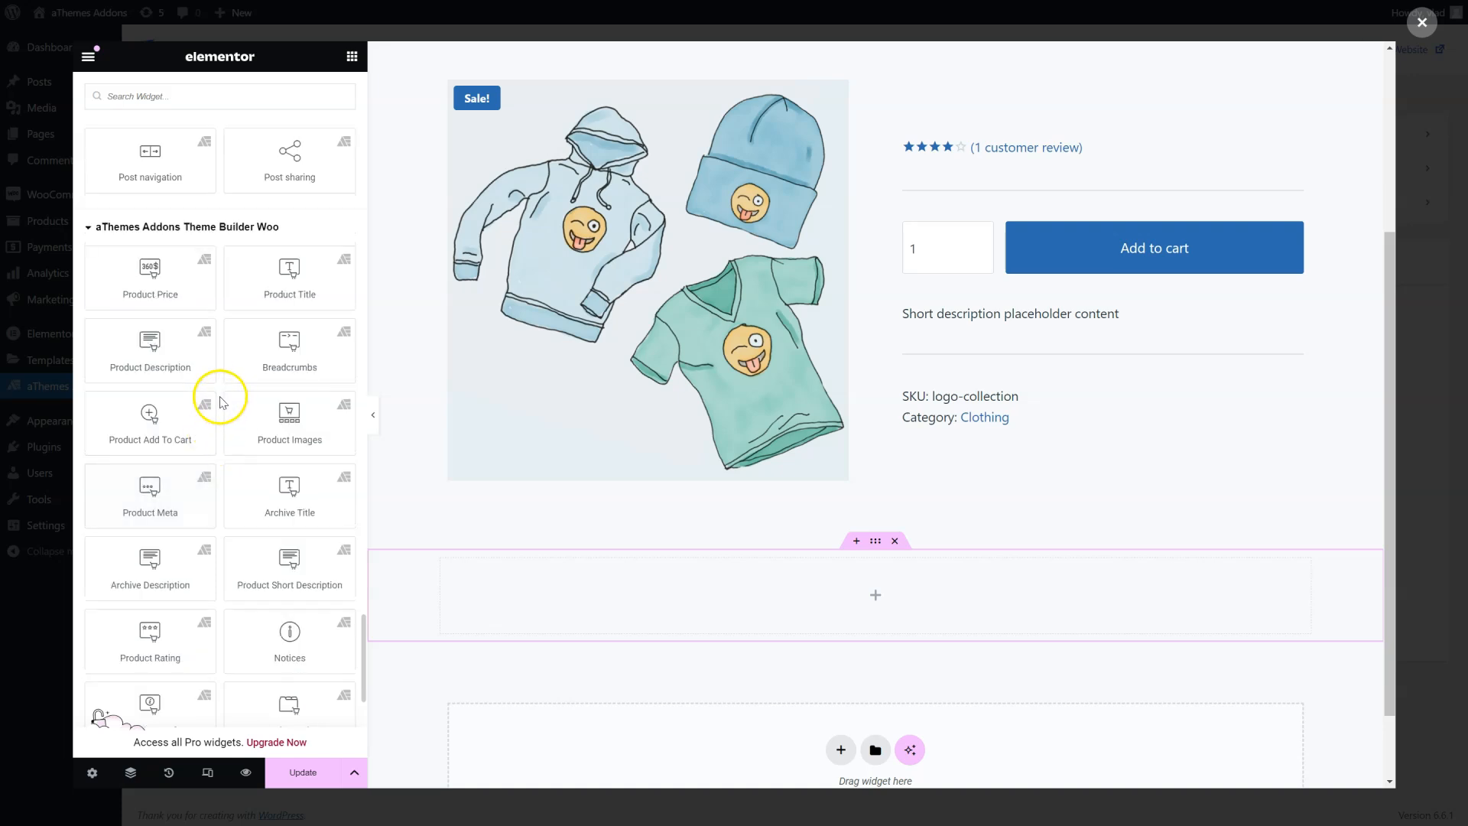
pyautogui.scroll(-1, 221, 402)
pyautogui.moveTo(289, 639); pyautogui.dragTo(885, 573)
pyautogui.scroll(-2, 879, 579)
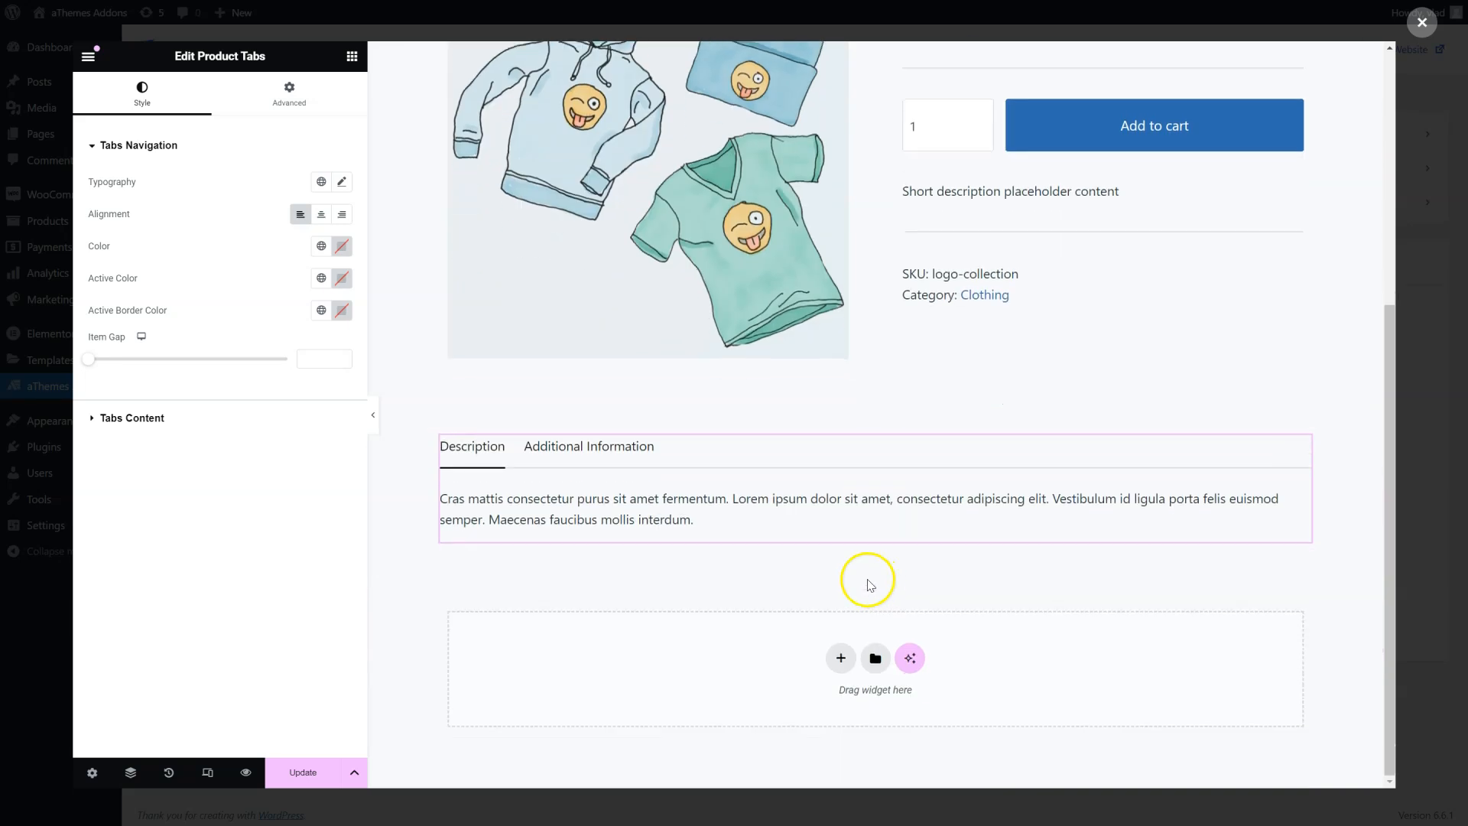
# Step: Give the product tabs container a classic background in a light grey color
pyautogui.click(878, 420)
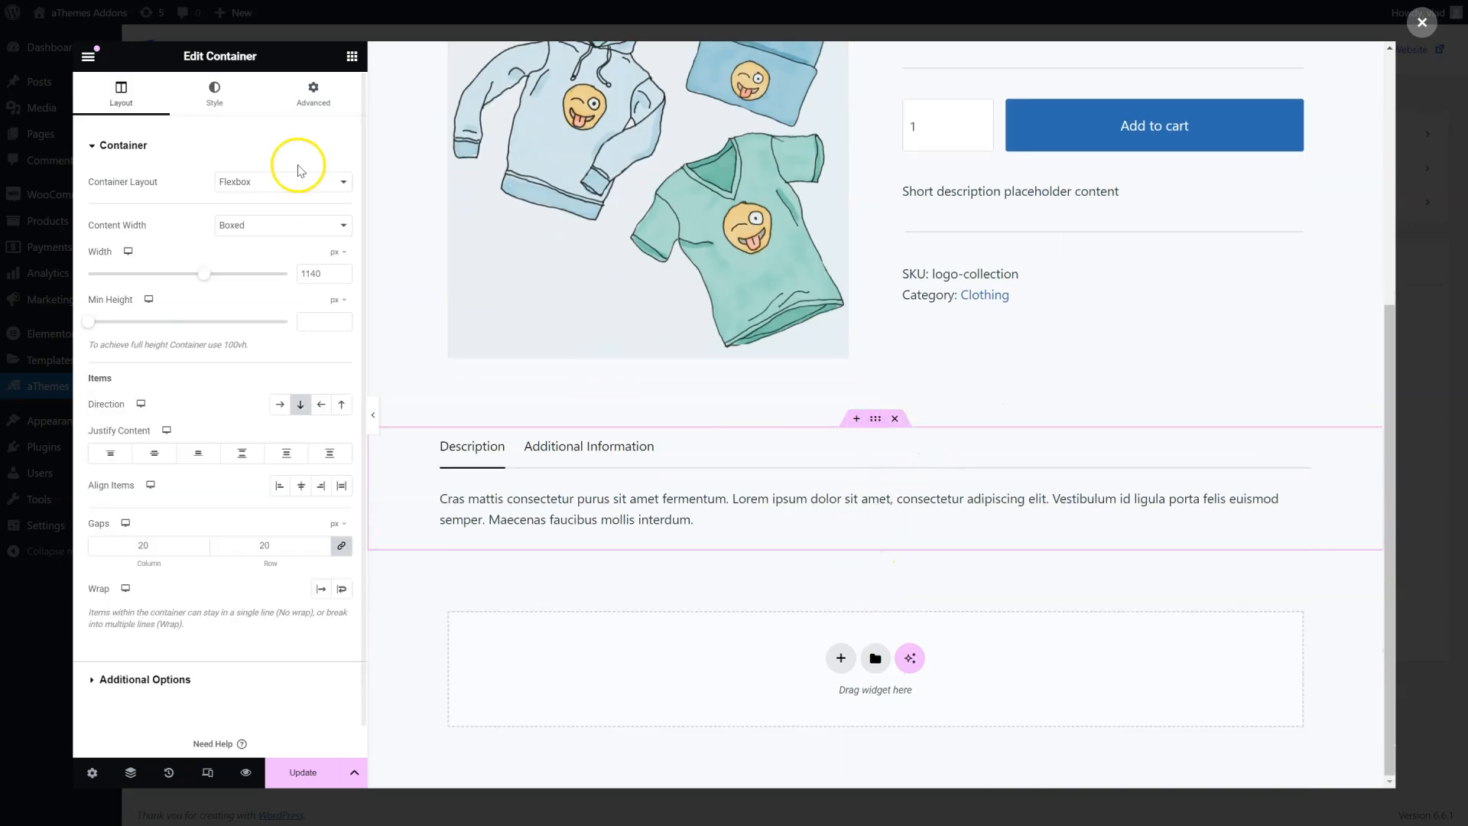
pyautogui.click(216, 95)
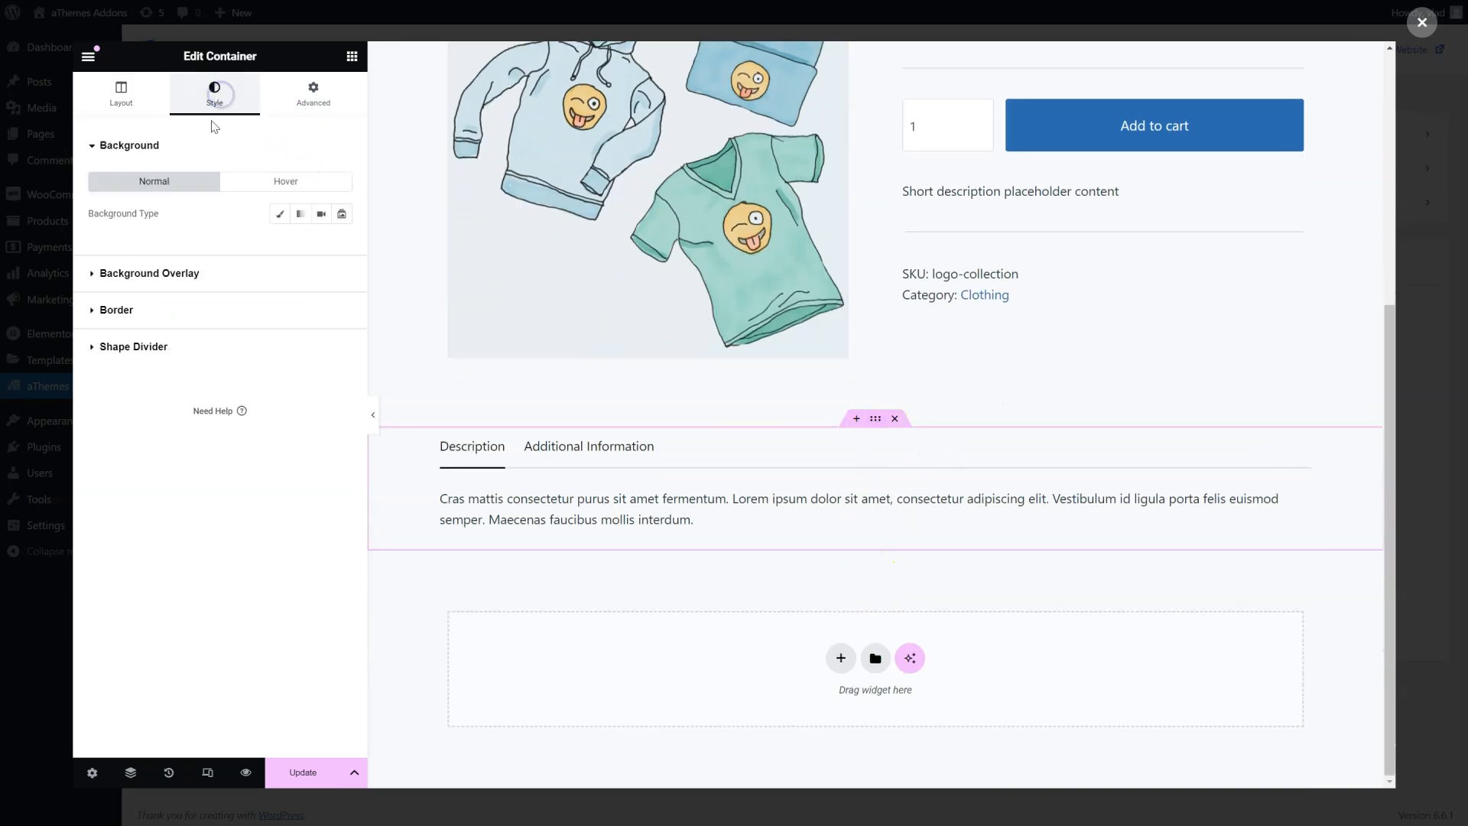
pyautogui.click(279, 214)
pyautogui.click(342, 246)
pyautogui.write('#F5F5F5')
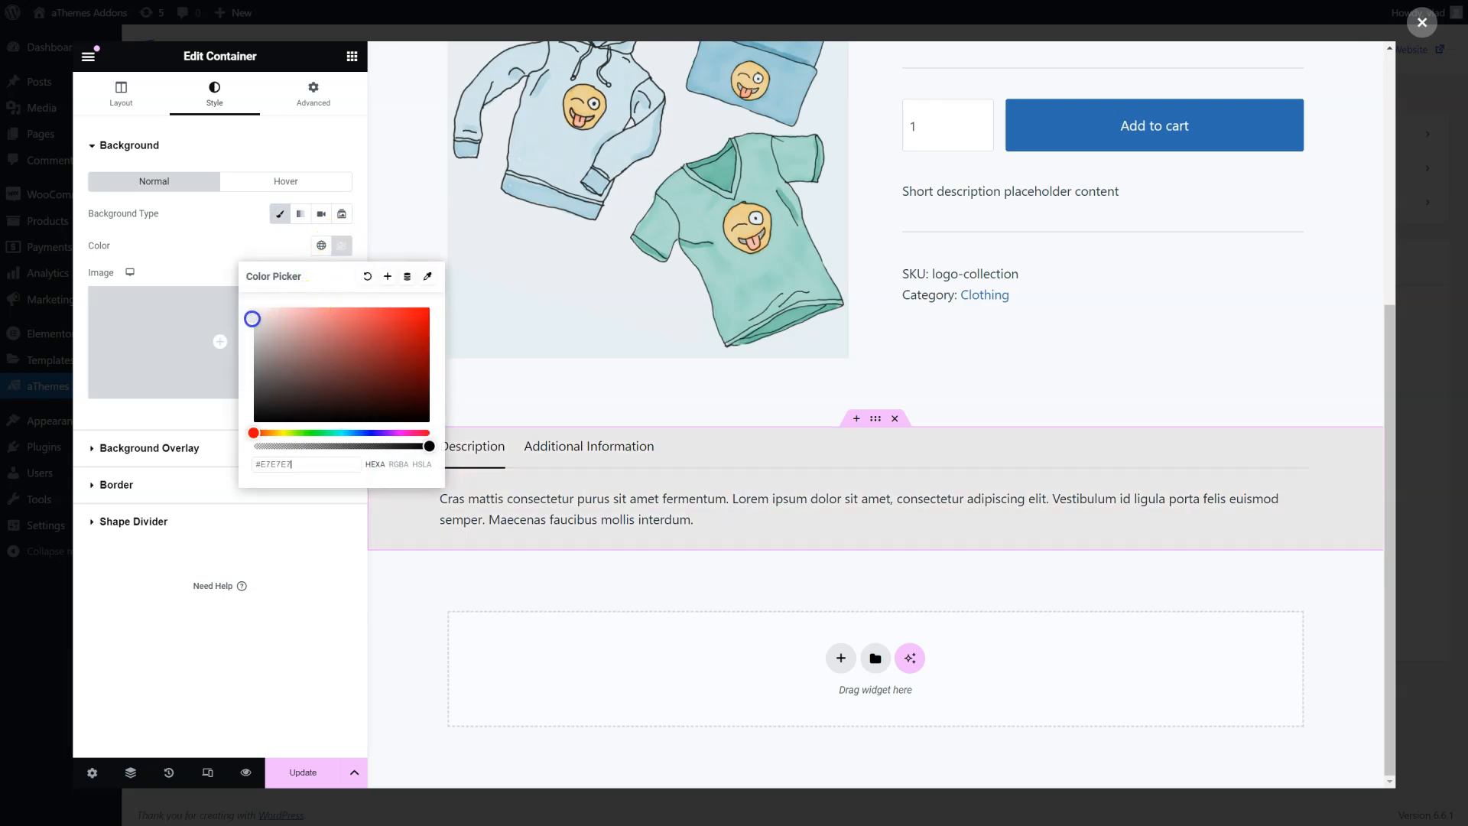
pyautogui.click(239, 260)
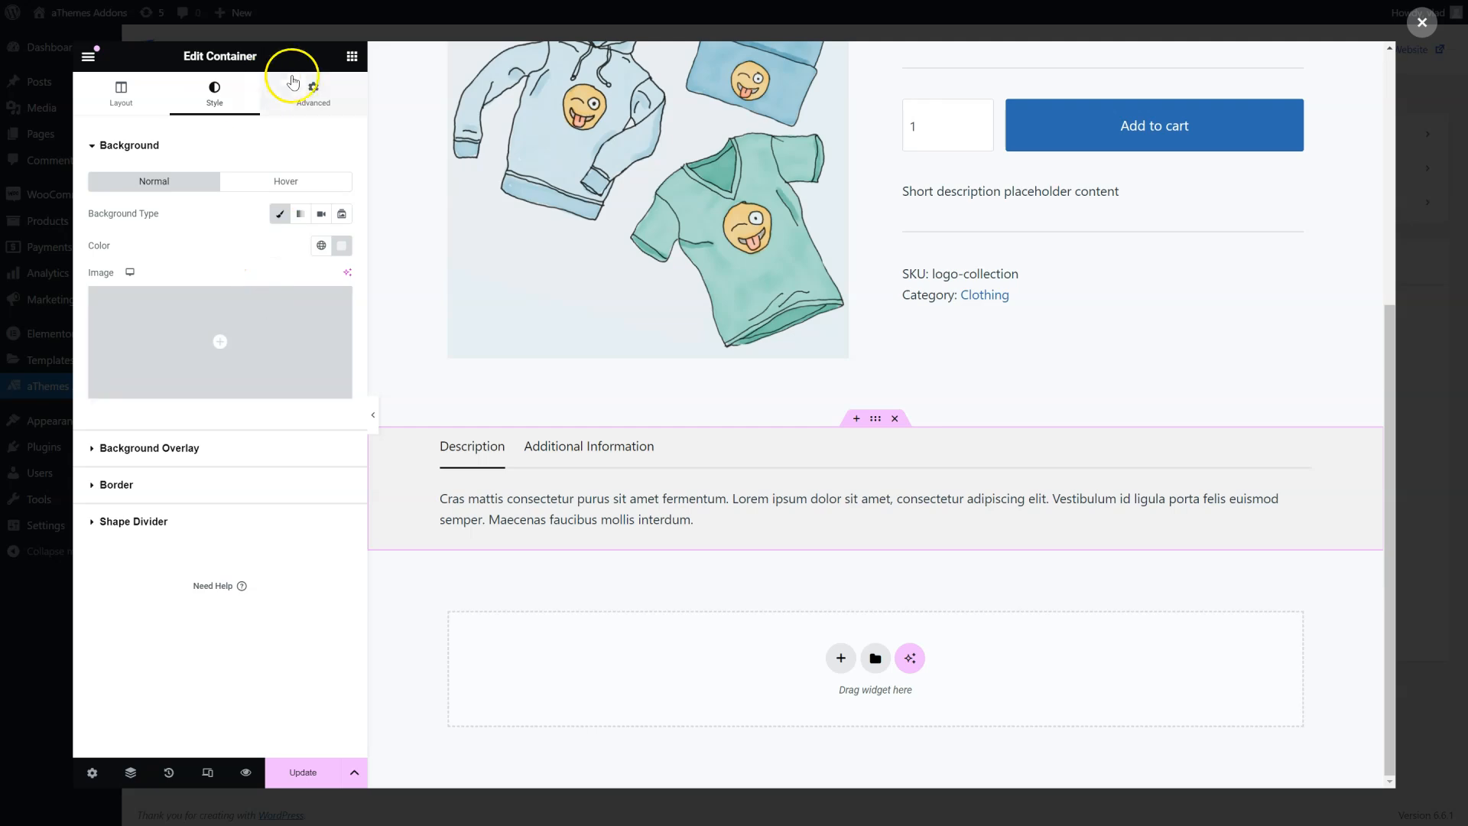
# Step: Set the tabs container's unlinked padding to 60 px top and bottom and 20 px right and left
pyautogui.click(310, 90)
pyautogui.click(341, 258)
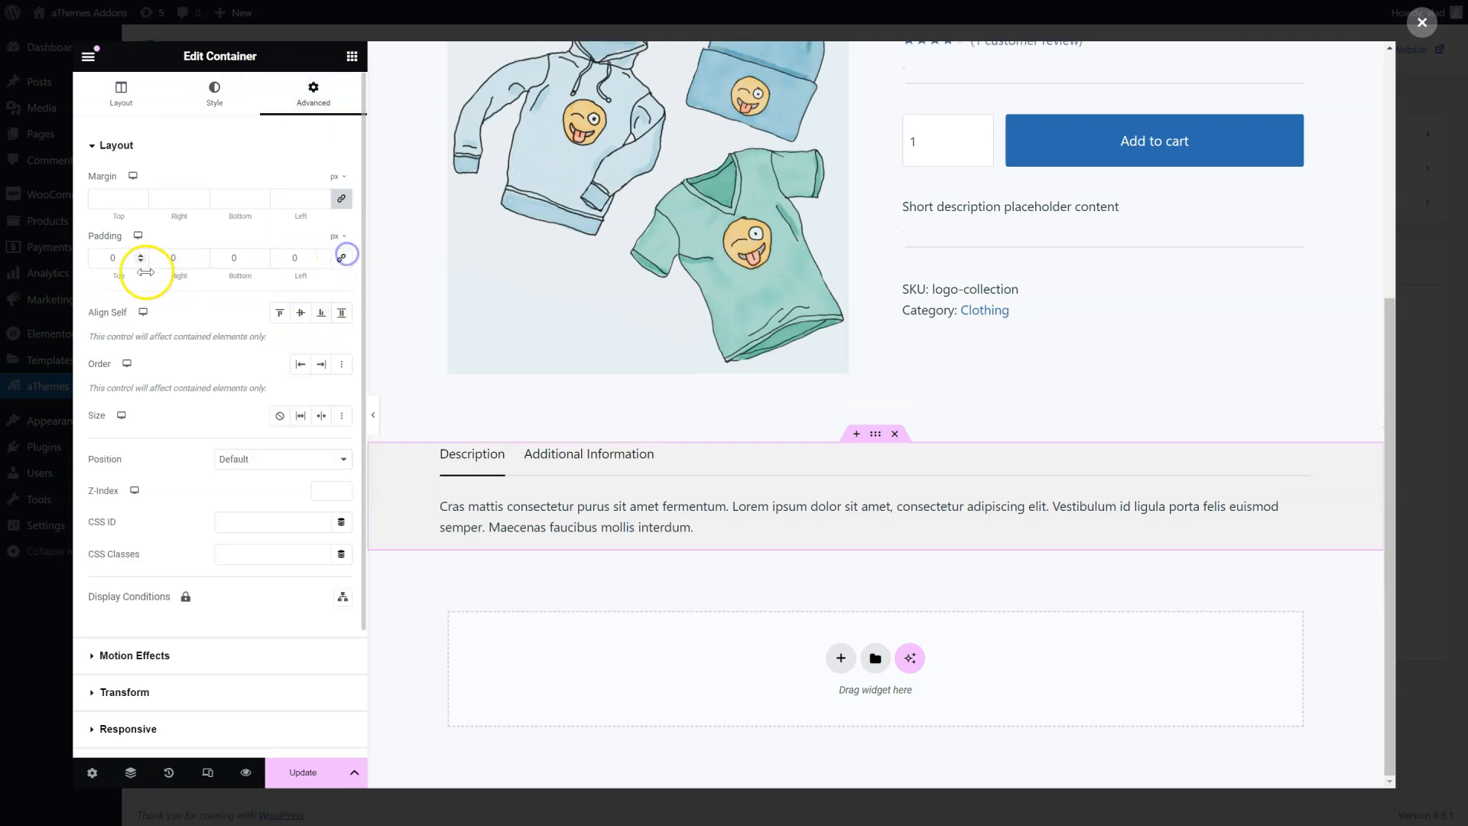
pyautogui.click(108, 258)
pyautogui.write('6')
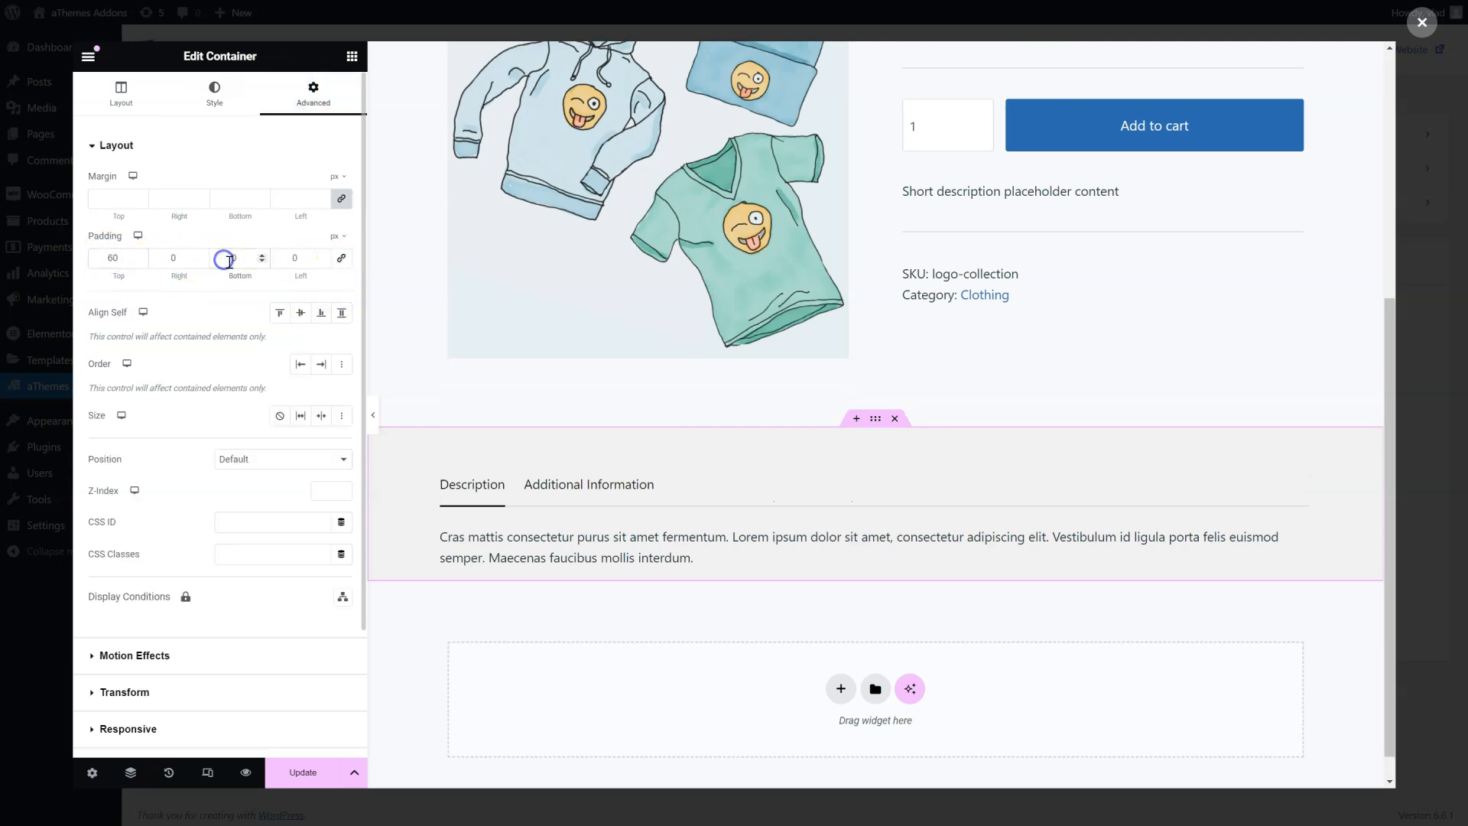
pyautogui.write('6')
pyautogui.click(176, 258)
pyautogui.write('2')
pyautogui.click(292, 257)
pyautogui.write('20')
pyautogui.click(225, 295)
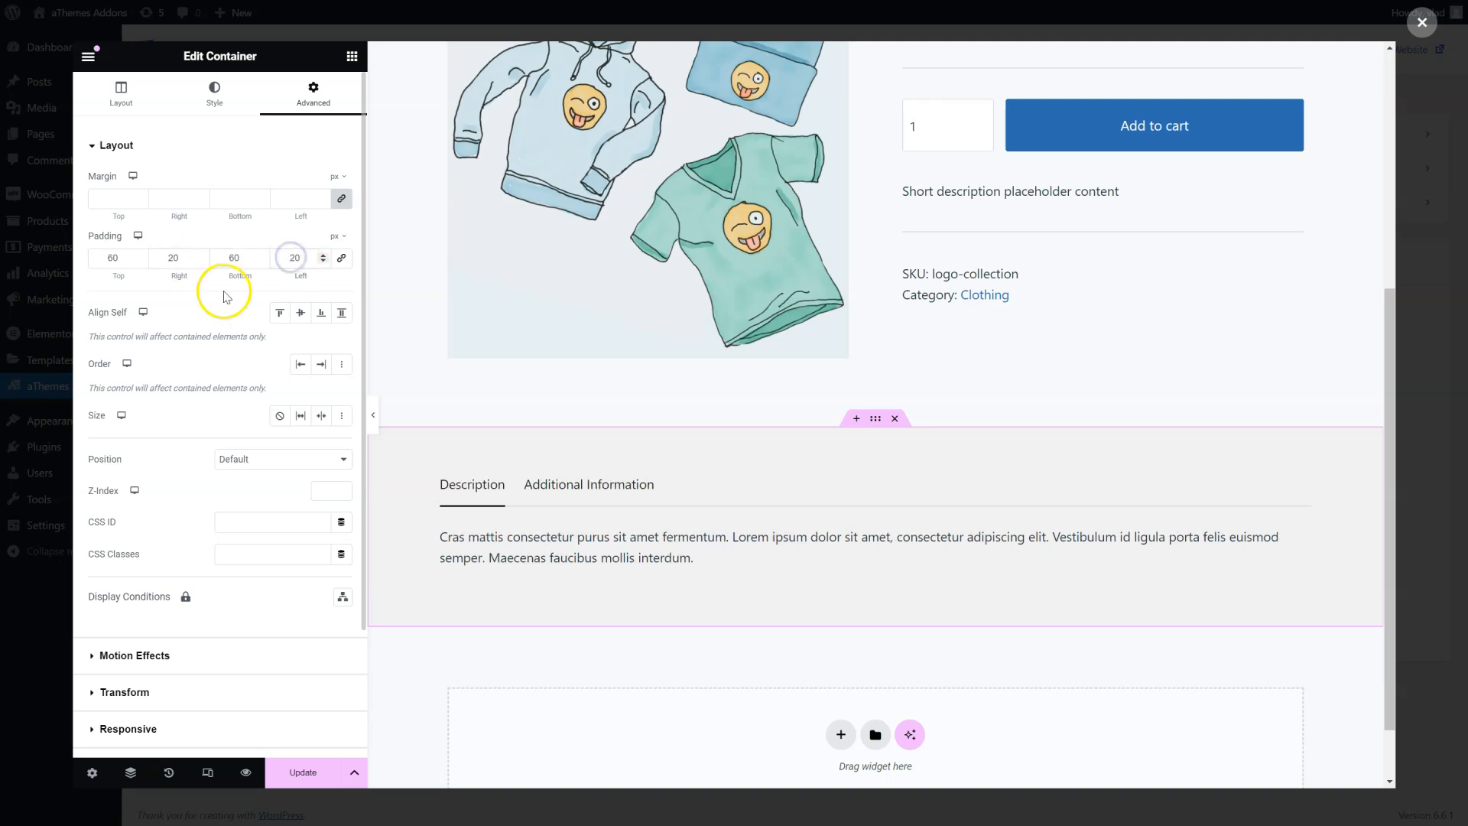
# Step: Reduce the tabs container's right and left padding to 10 px
pyautogui.doubleClick(173, 256)
pyautogui.write('10')
pyautogui.doubleClick(290, 259)
pyautogui.write('10')
# Step: Set the Product Tabs navigation item gap to 37 and its alignment to center
pyautogui.click(616, 515)
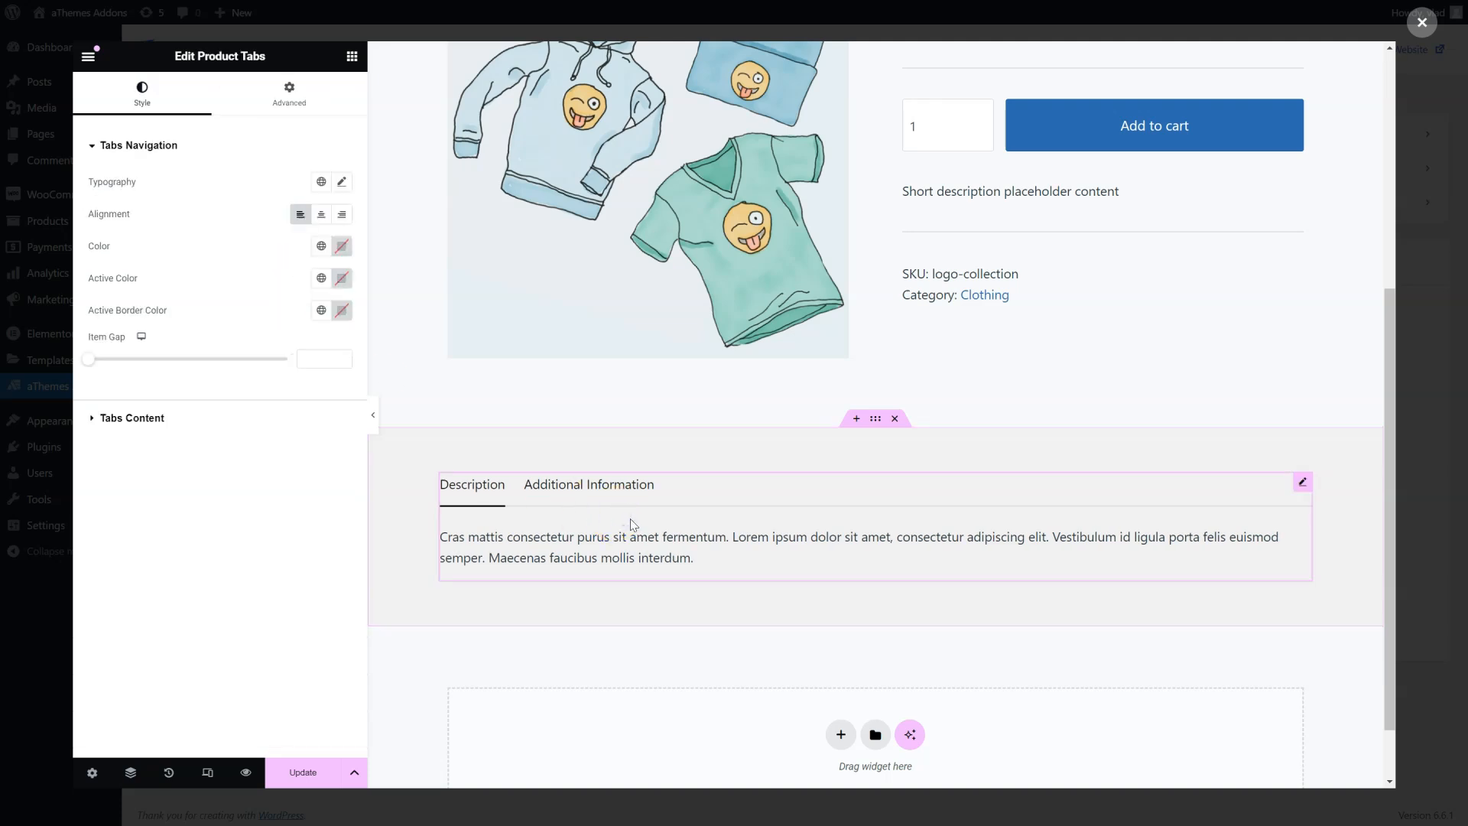
pyautogui.moveTo(88, 359); pyautogui.dragTo(242, 360)
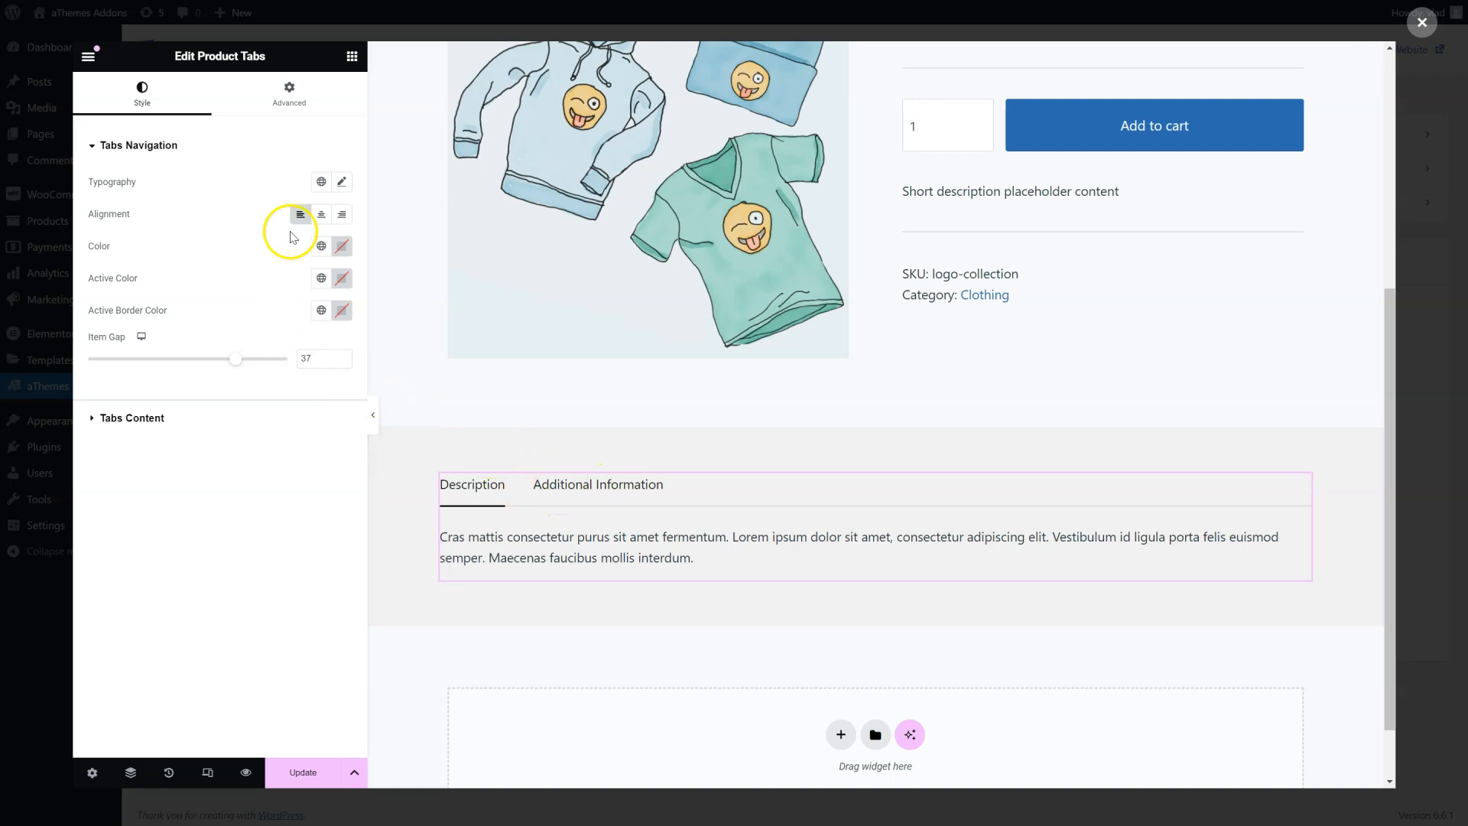
pyautogui.click(321, 215)
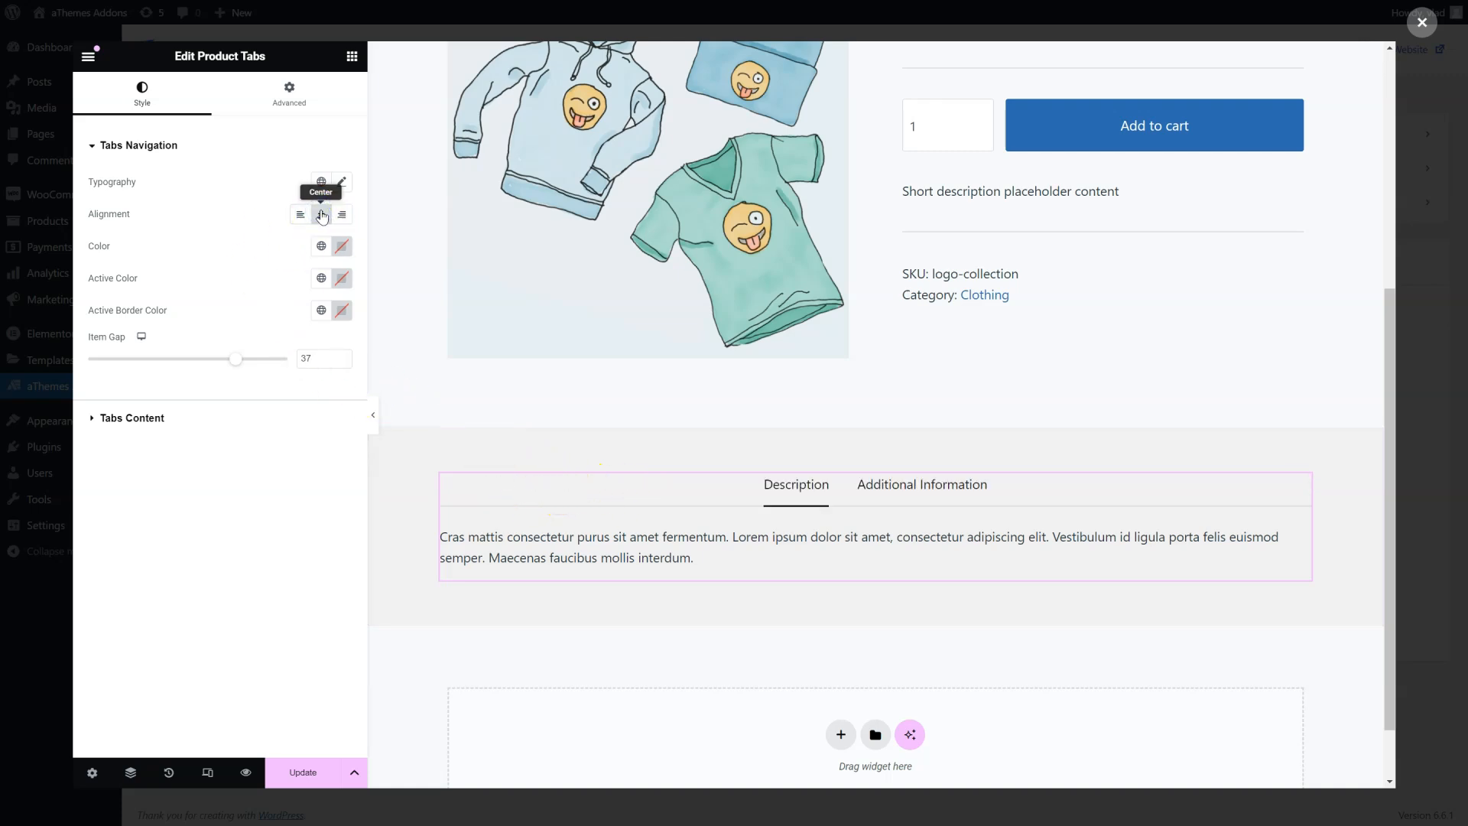
# Step: Try blue #5E92F9 as the regular tabs navigation color and reset it to the default
pyautogui.click(344, 244)
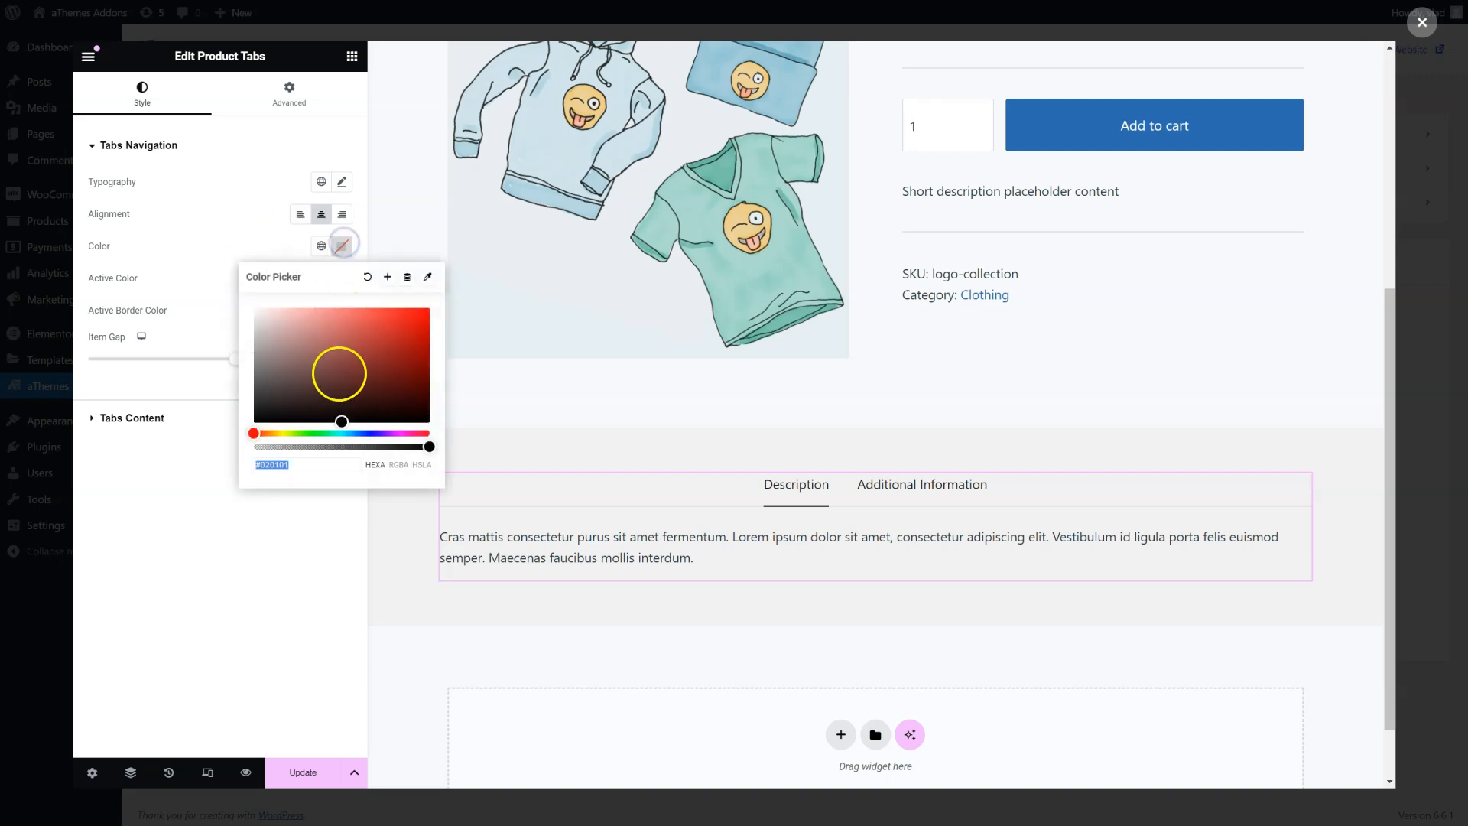
pyautogui.click(344, 244)
pyautogui.click(345, 246)
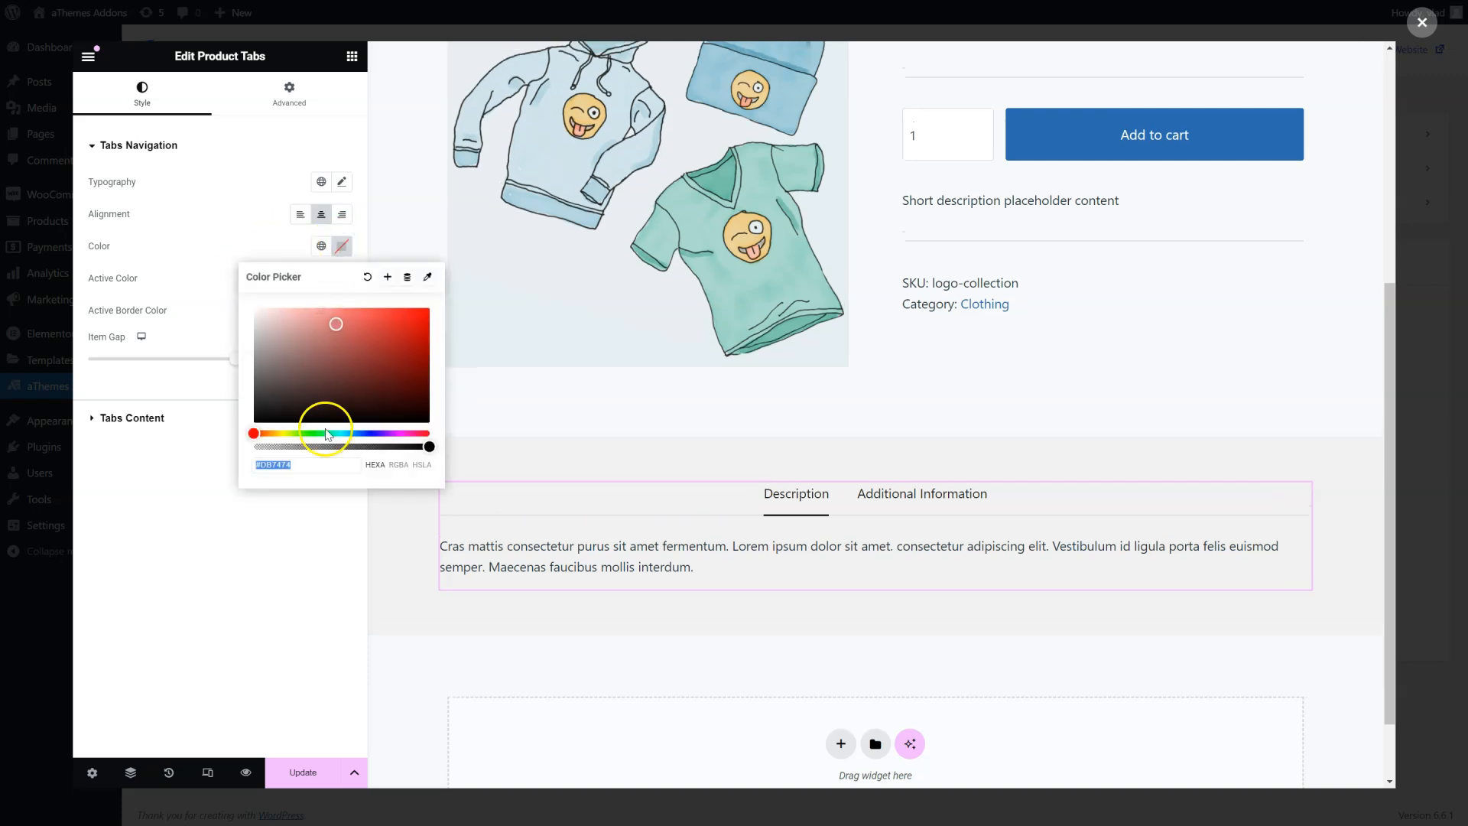
pyautogui.moveTo(303, 433); pyautogui.dragTo(361, 435)
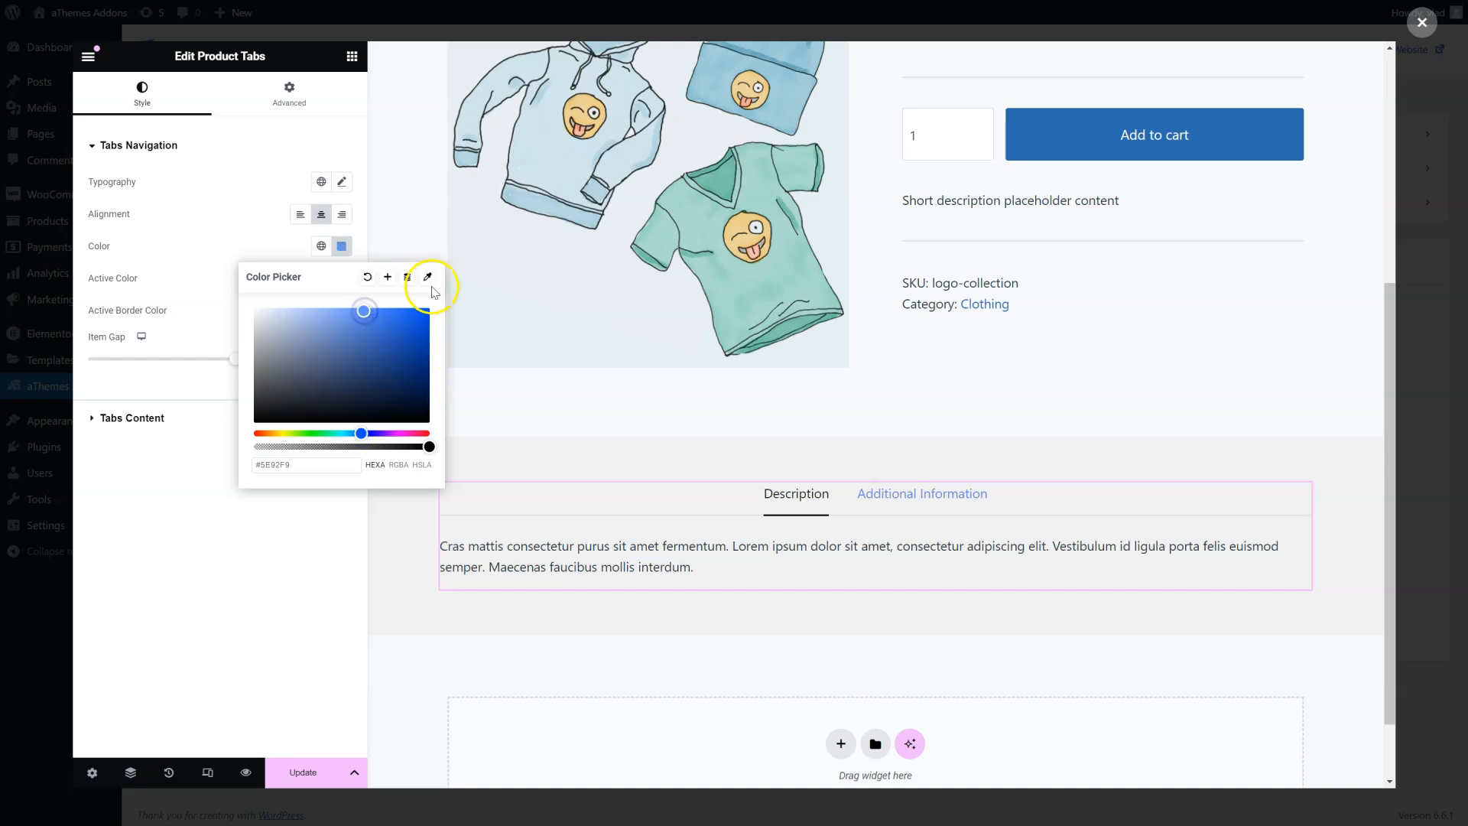
pyautogui.click(367, 277)
pyautogui.click(212, 253)
# Step: Set both the active color and the active border color of the tabs navigation to blue #5A7FDC
pyautogui.click(344, 280)
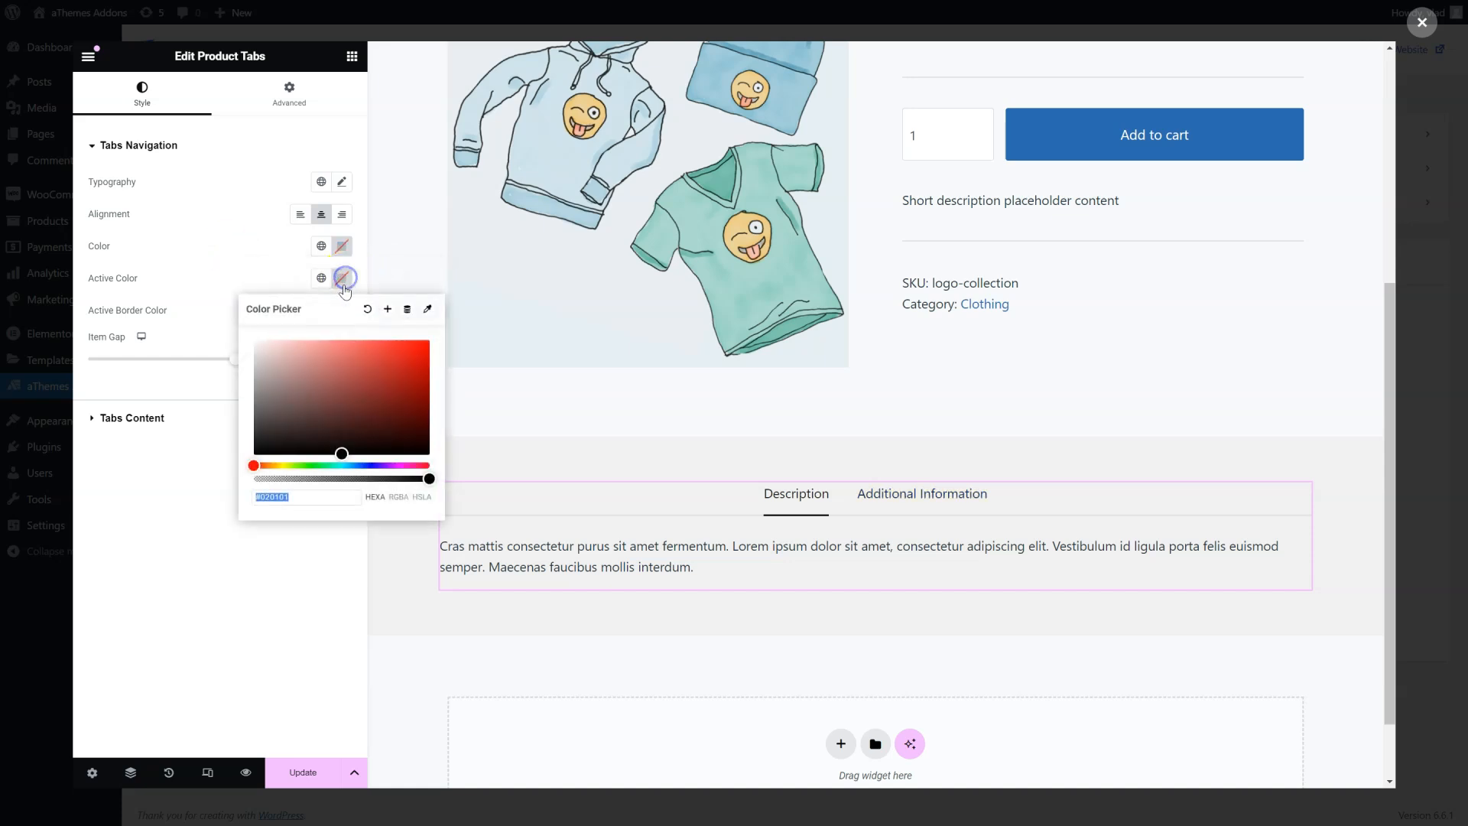
pyautogui.click(344, 451)
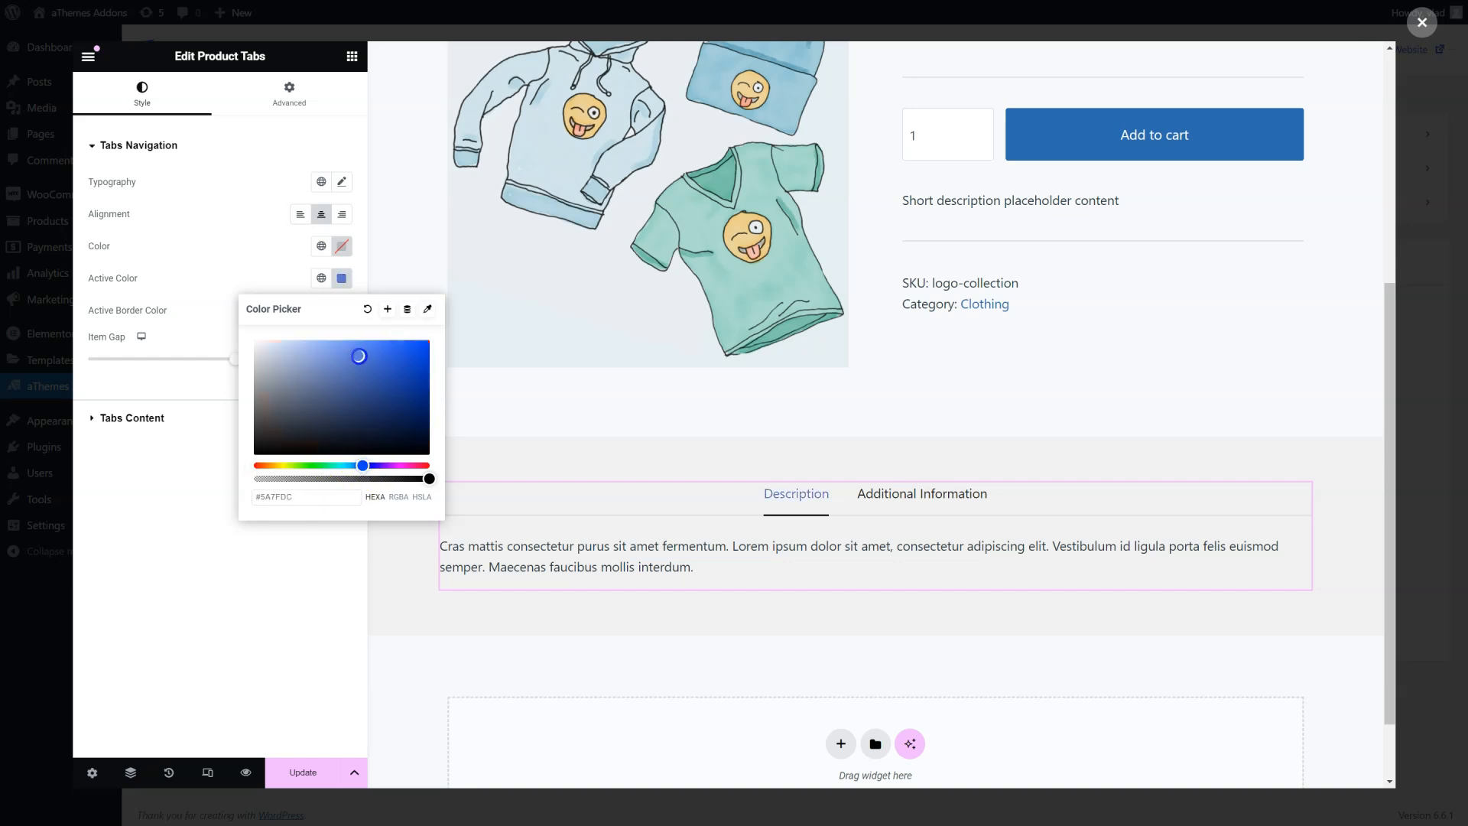
pyautogui.click(291, 505)
pyautogui.click(245, 262)
pyautogui.click(342, 310)
pyautogui.write('#5A7FDC')
pyautogui.click(238, 274)
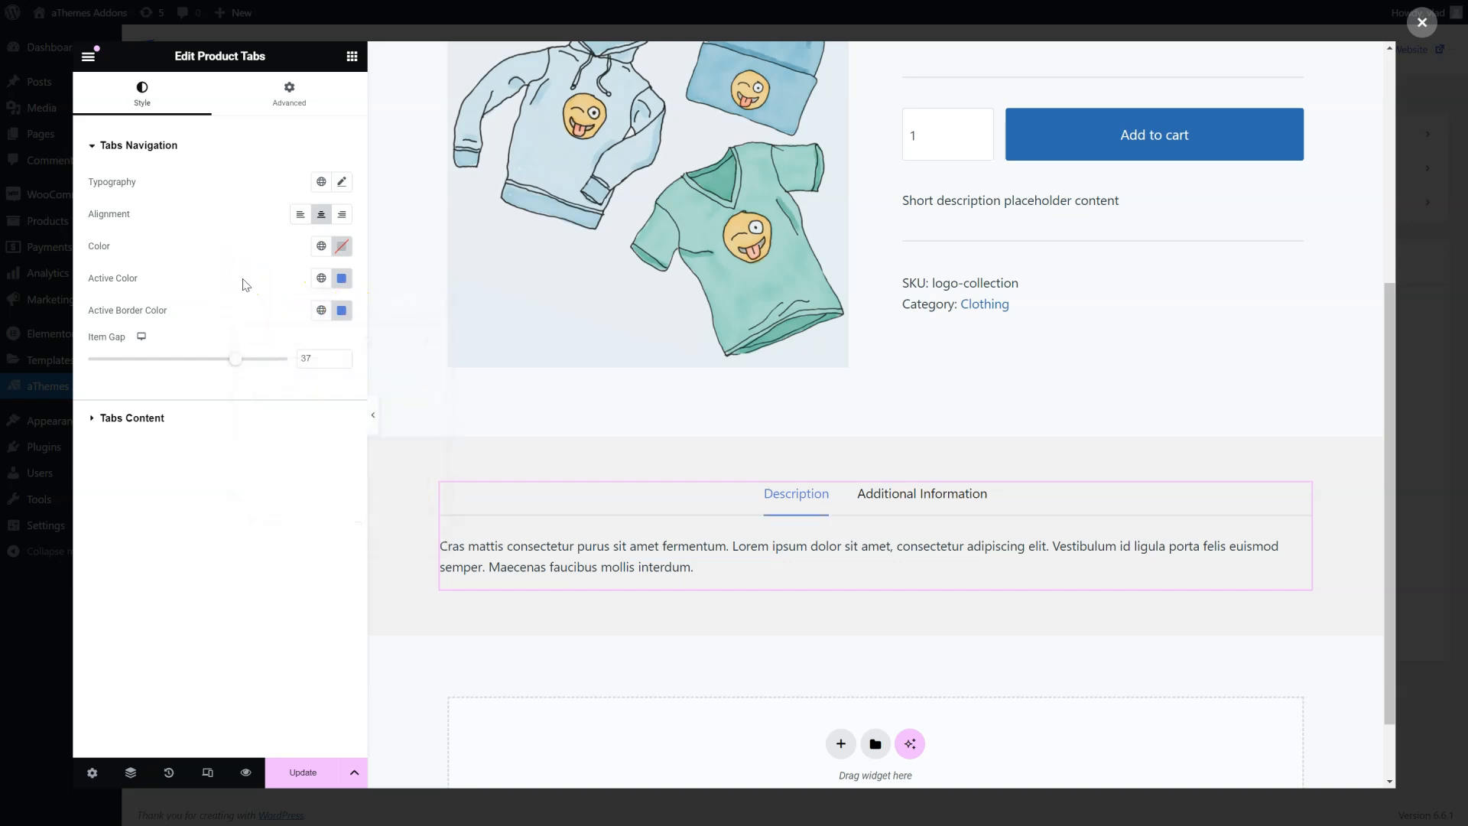
# Step: Set the tabs navigation typography weight to 600 (Semi Bold)
pyautogui.click(348, 187)
pyautogui.click(279, 335)
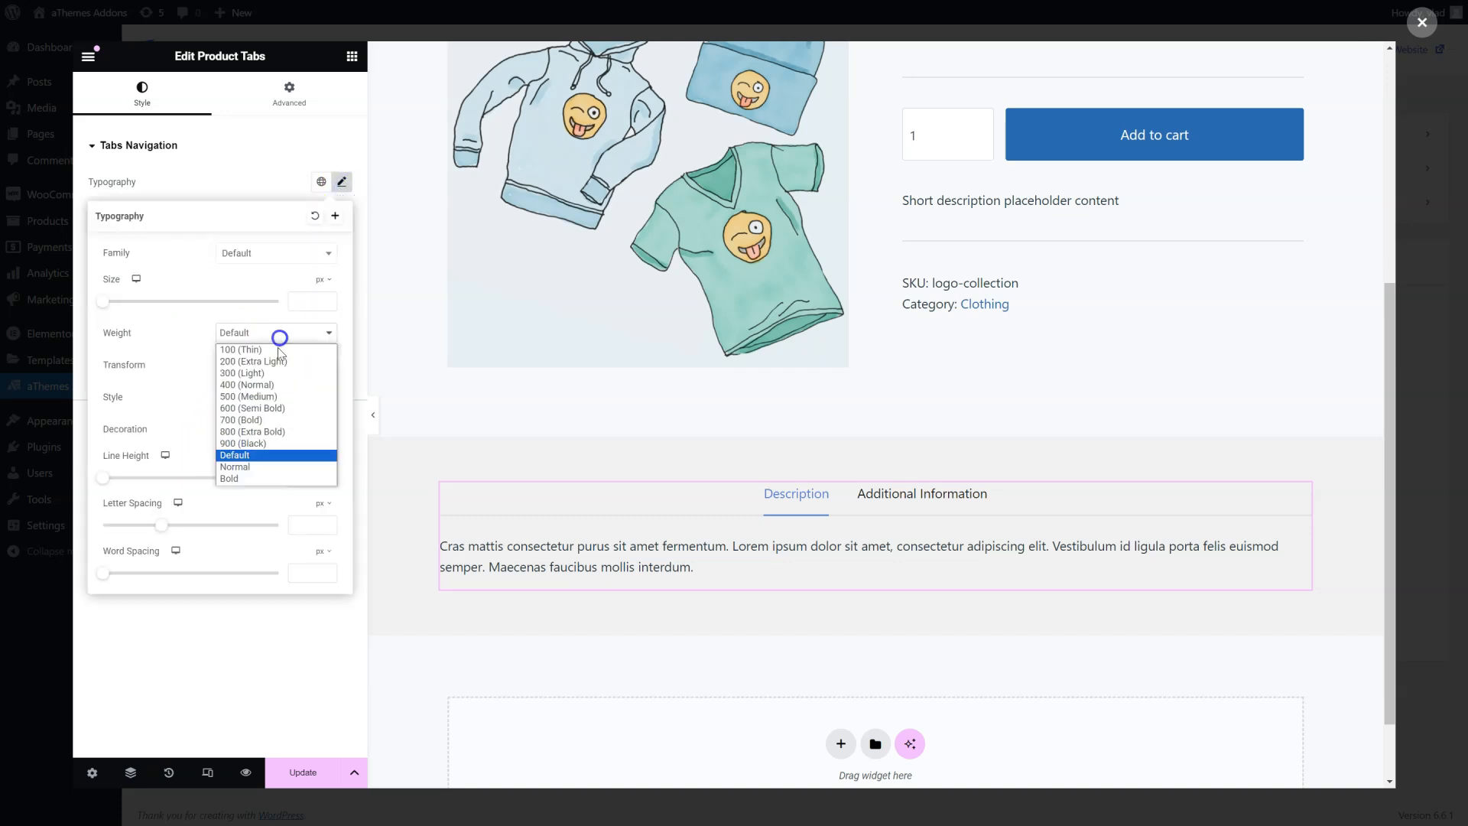
pyautogui.click(269, 409)
pyautogui.click(220, 165)
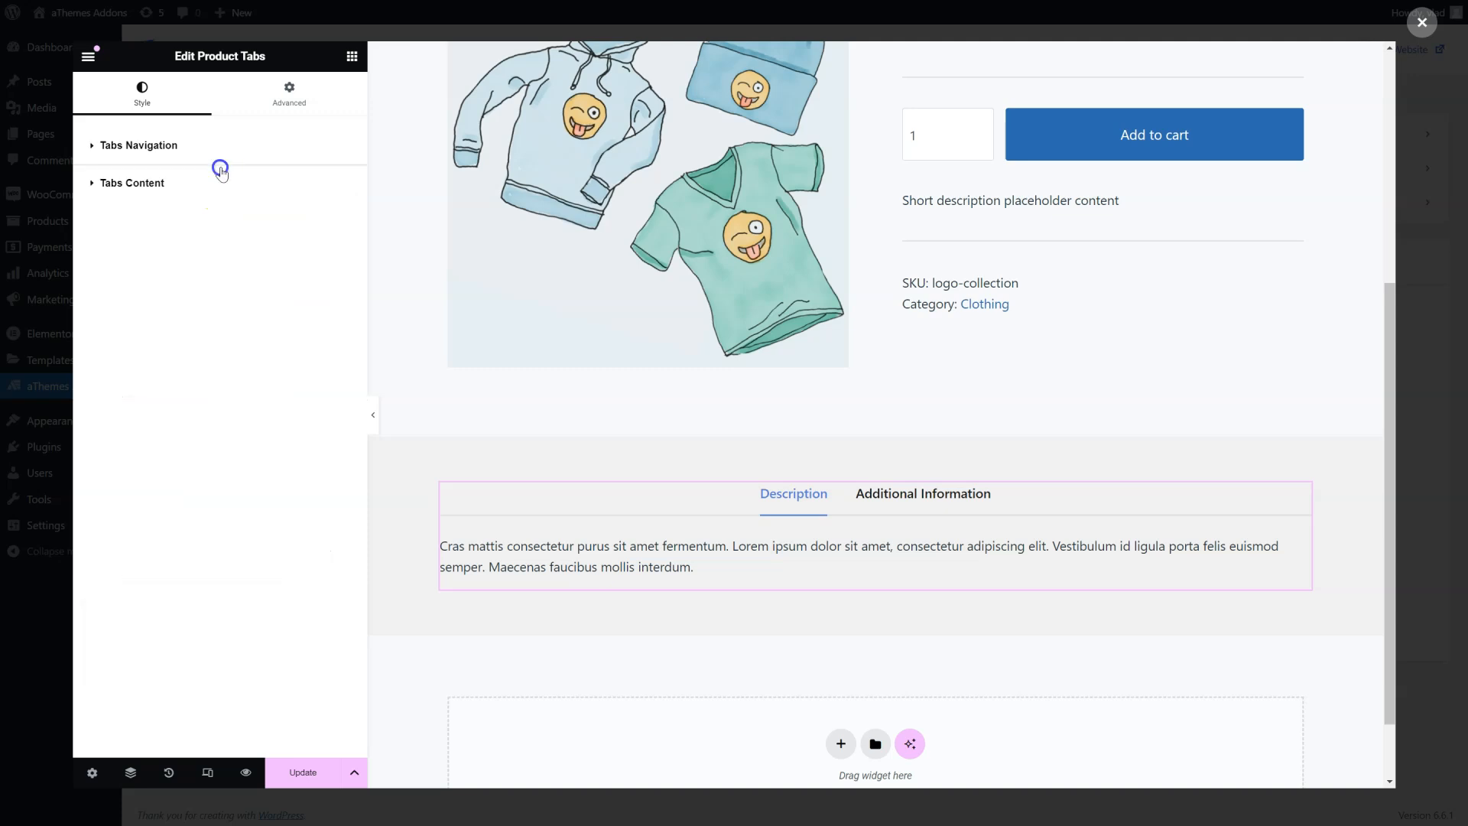
# Step: Open the Tabs Content style settings, and close the editor with the product template updated
pyautogui.click(204, 187)
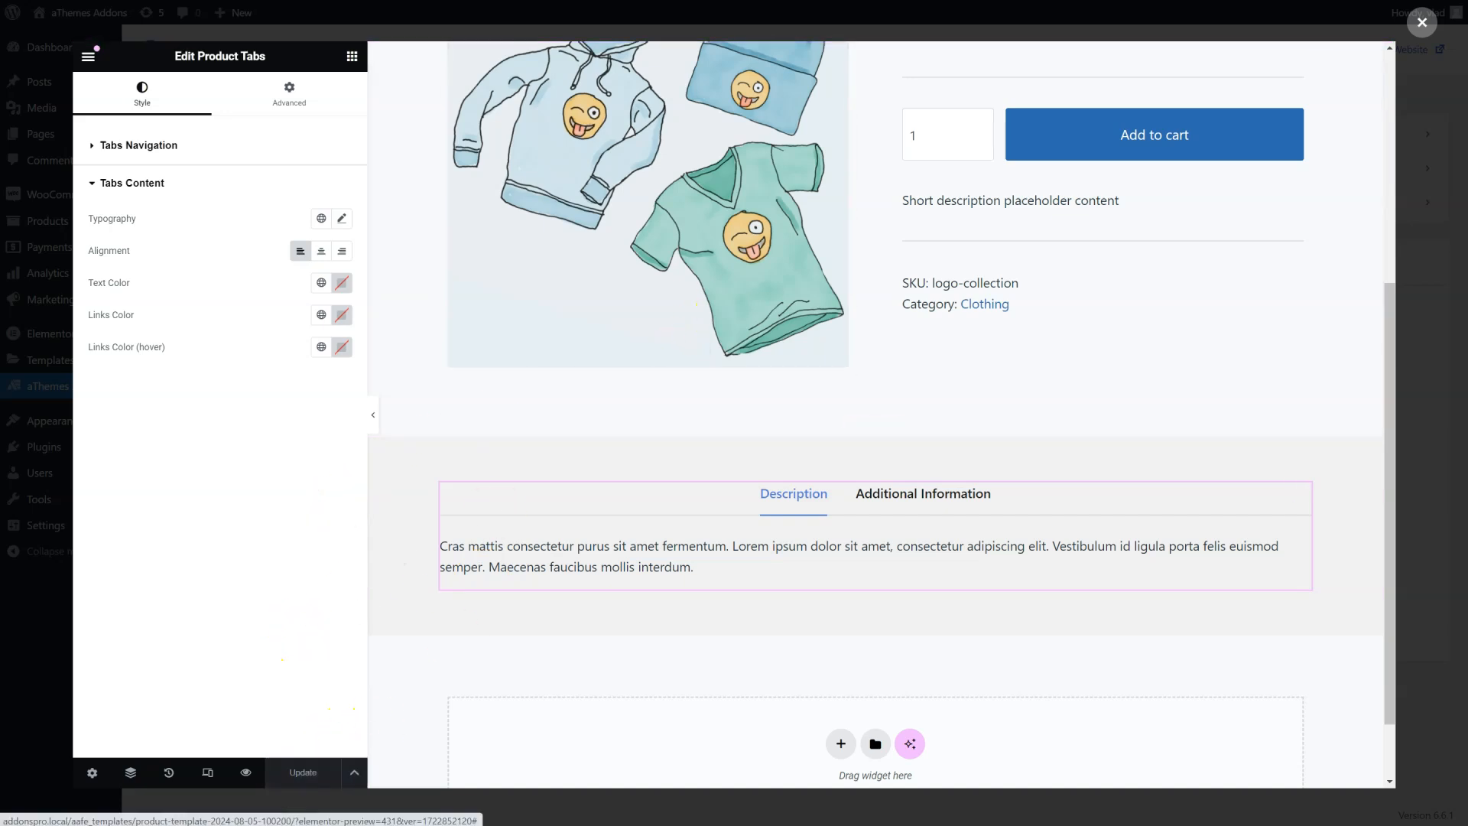
pyautogui.click(1423, 24)
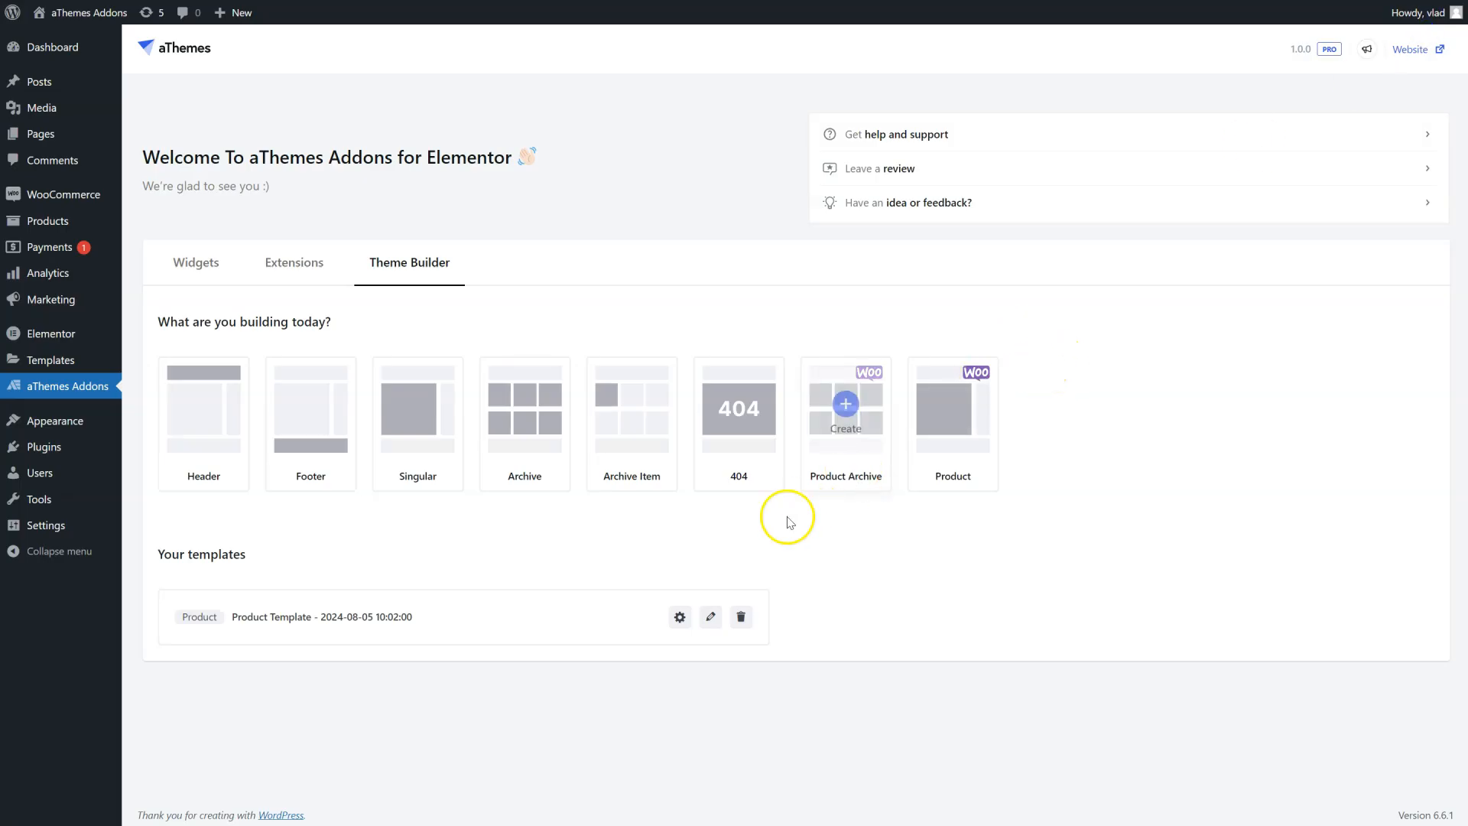
# Step: Add an Include display condition for Single Product to the product template and save the conditions
pyautogui.click(680, 618)
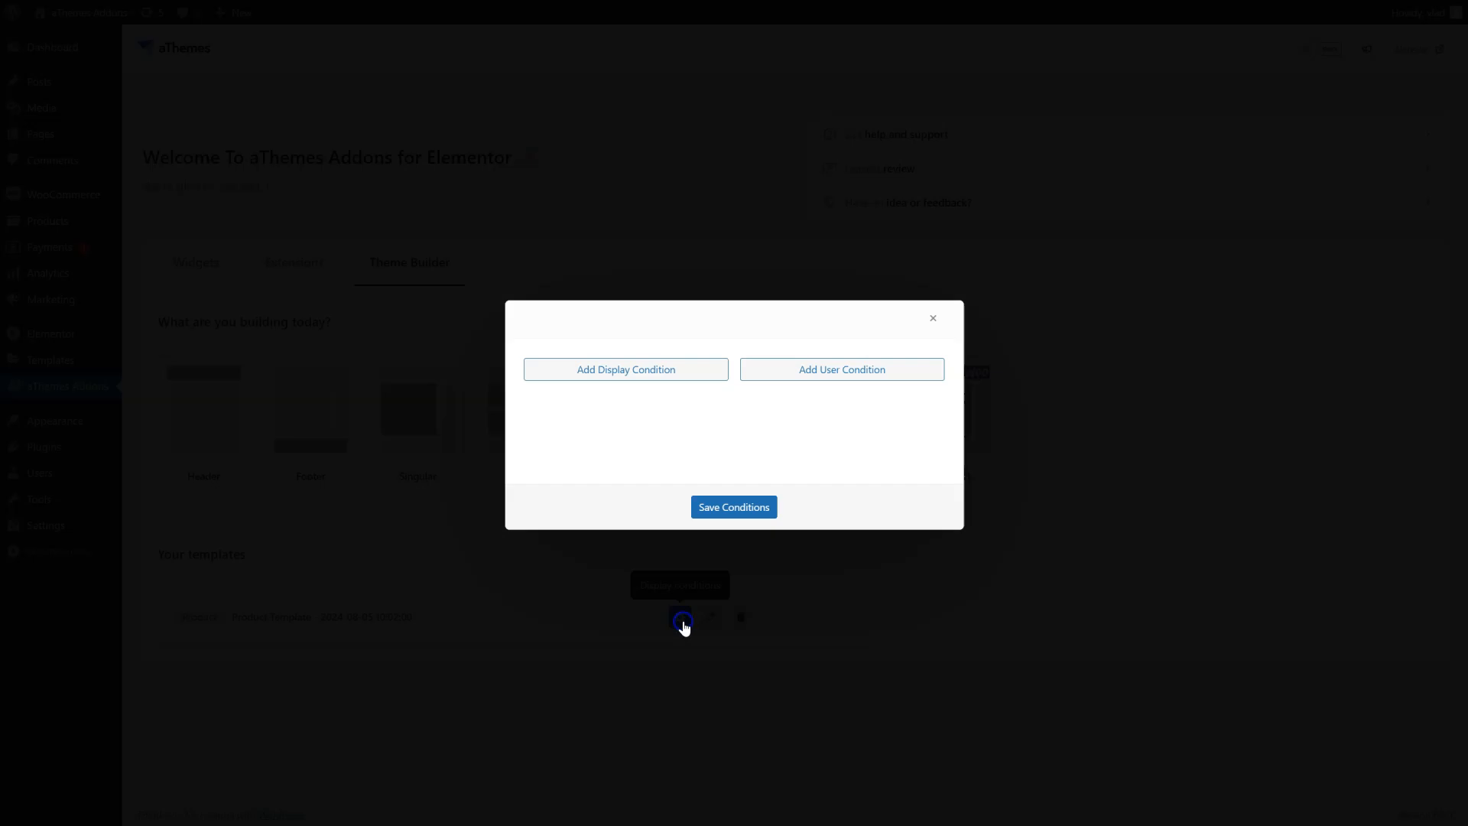
pyautogui.click(657, 373)
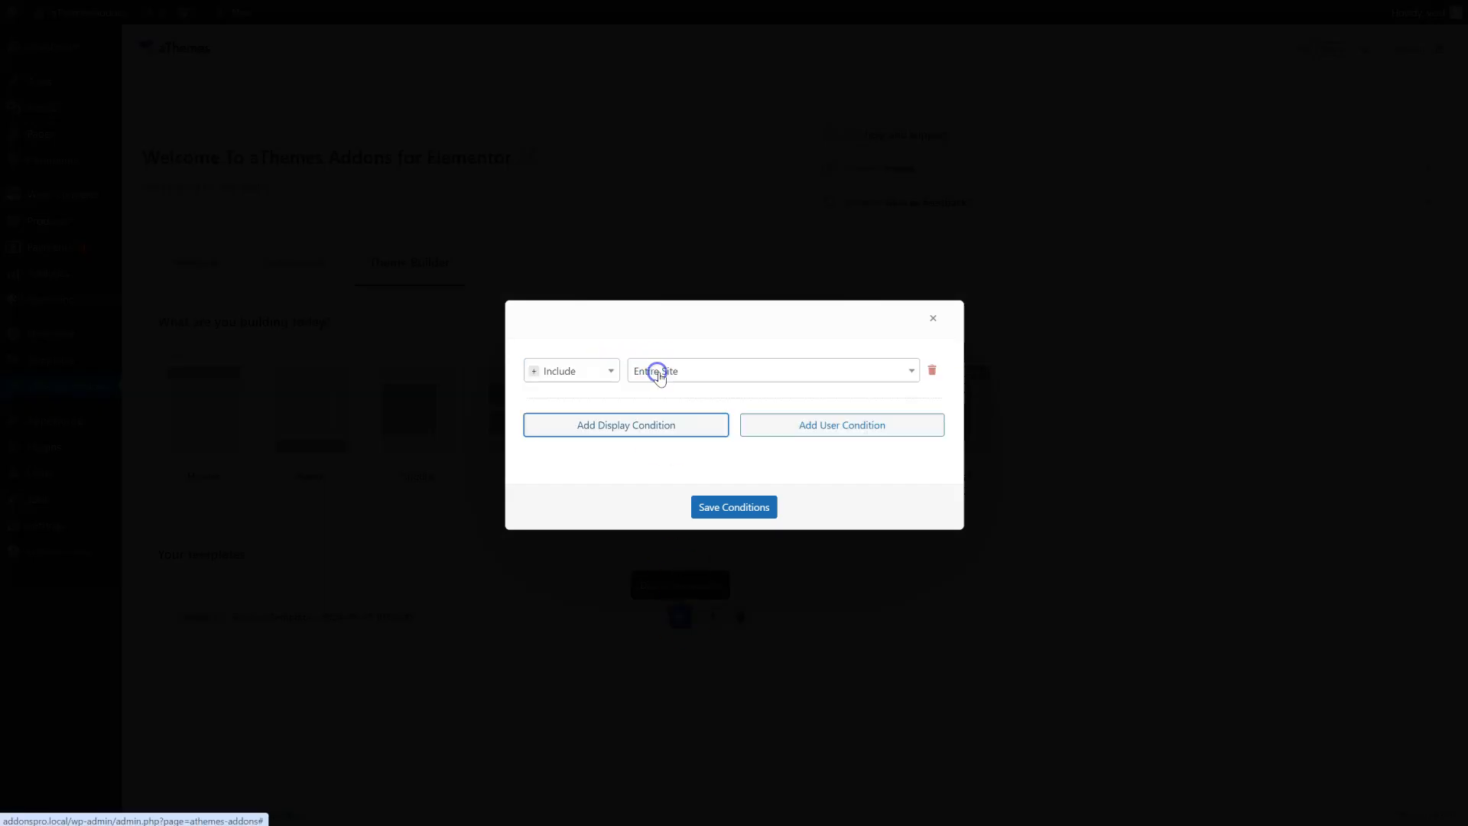
pyautogui.click(669, 373)
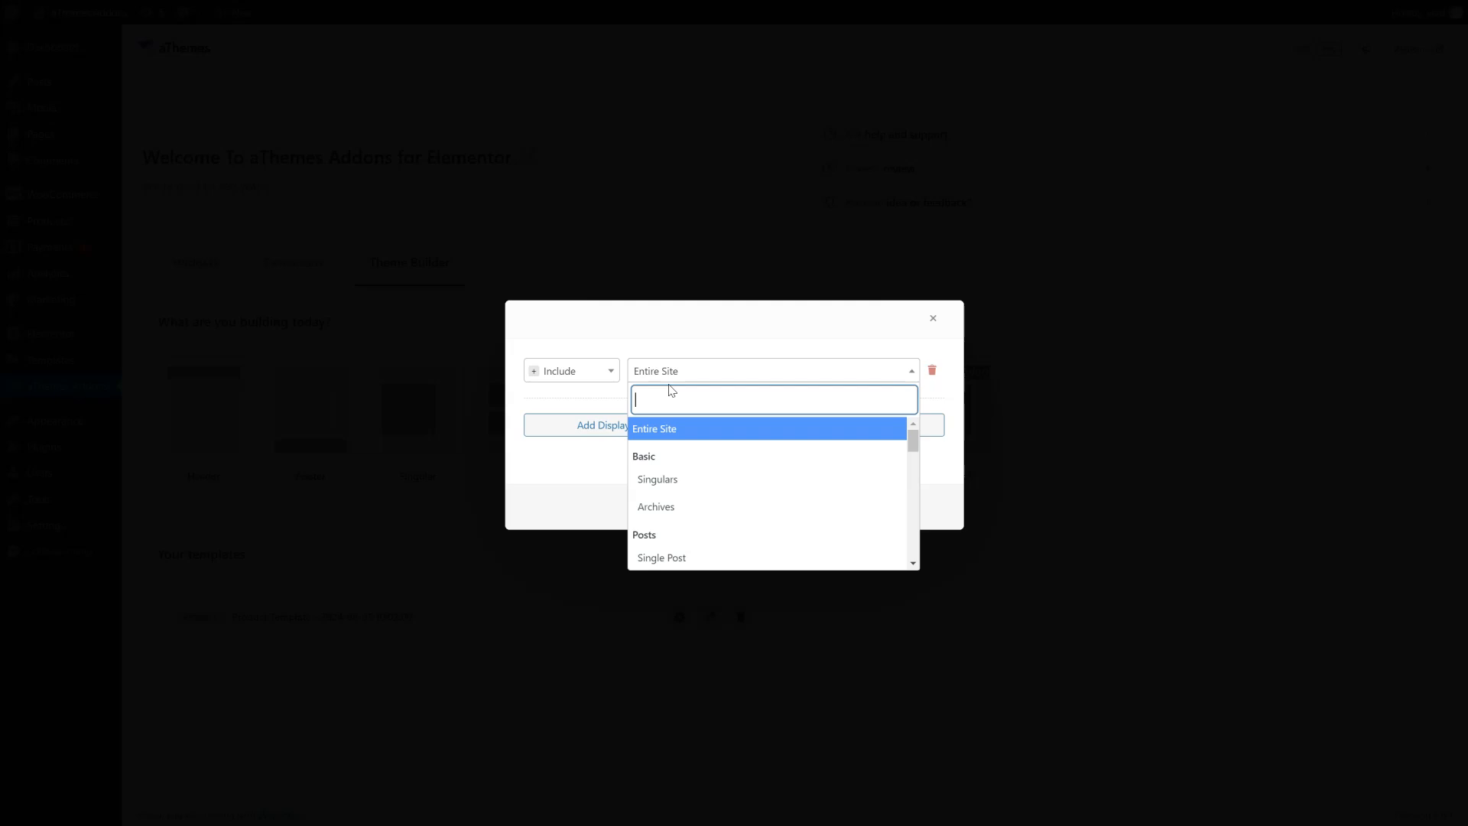
pyautogui.write('produc')
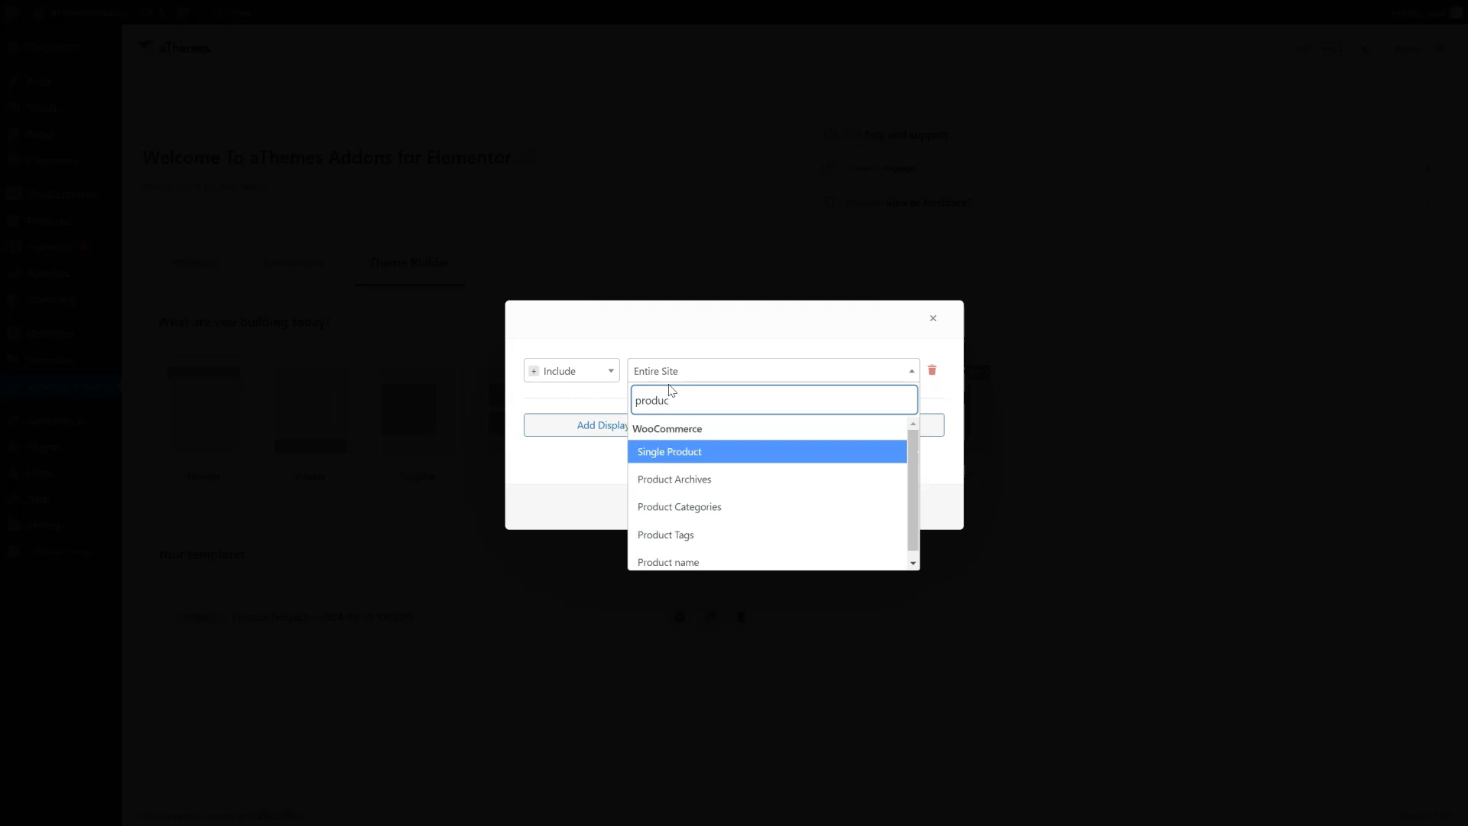
pyautogui.click(689, 456)
pyautogui.click(734, 514)
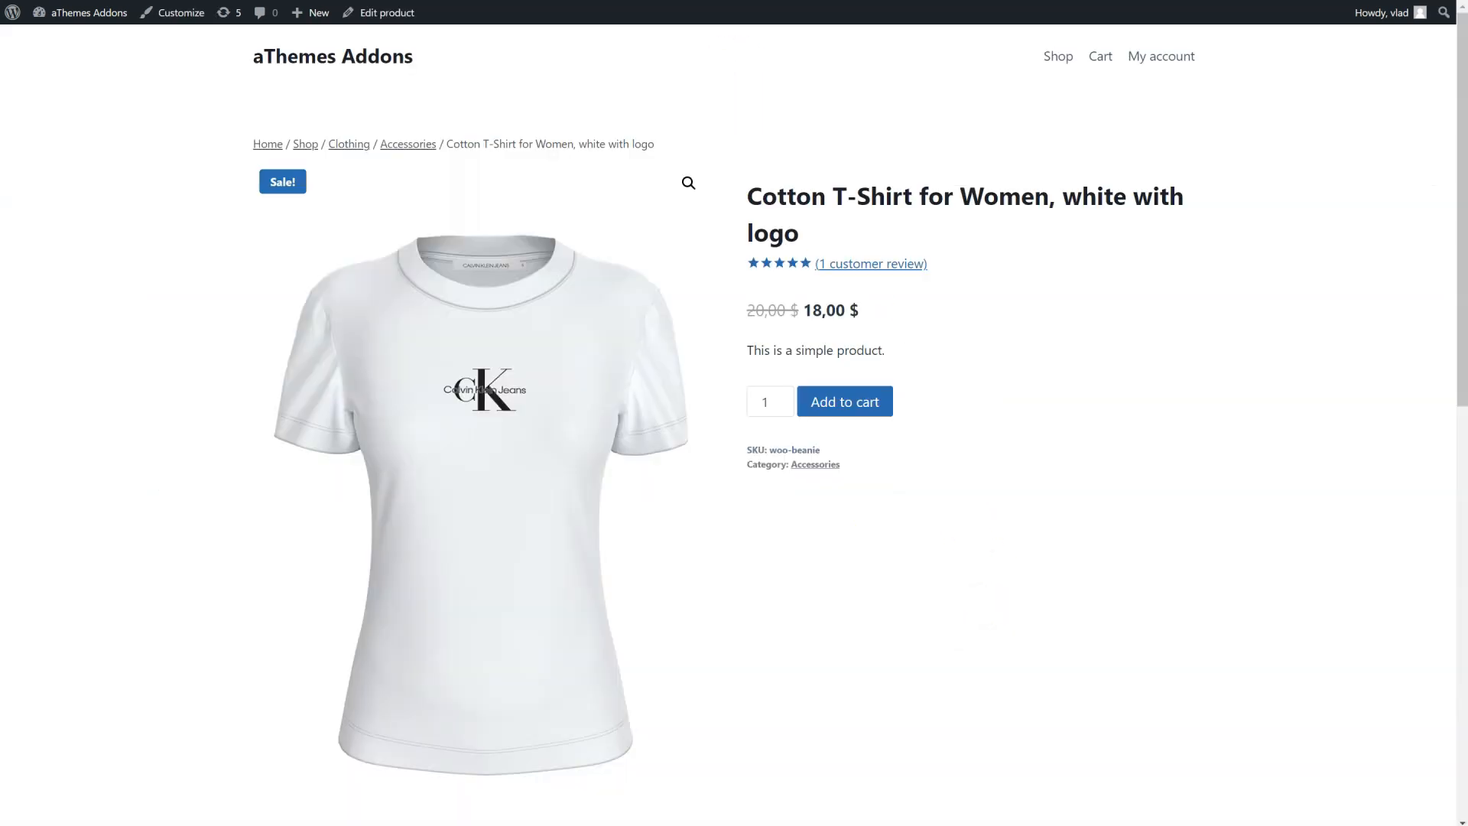
# Step: Reload the white T-shirt's product page on the storefront and examine the title header, purchase section and product tabs
pyautogui.press('F5')
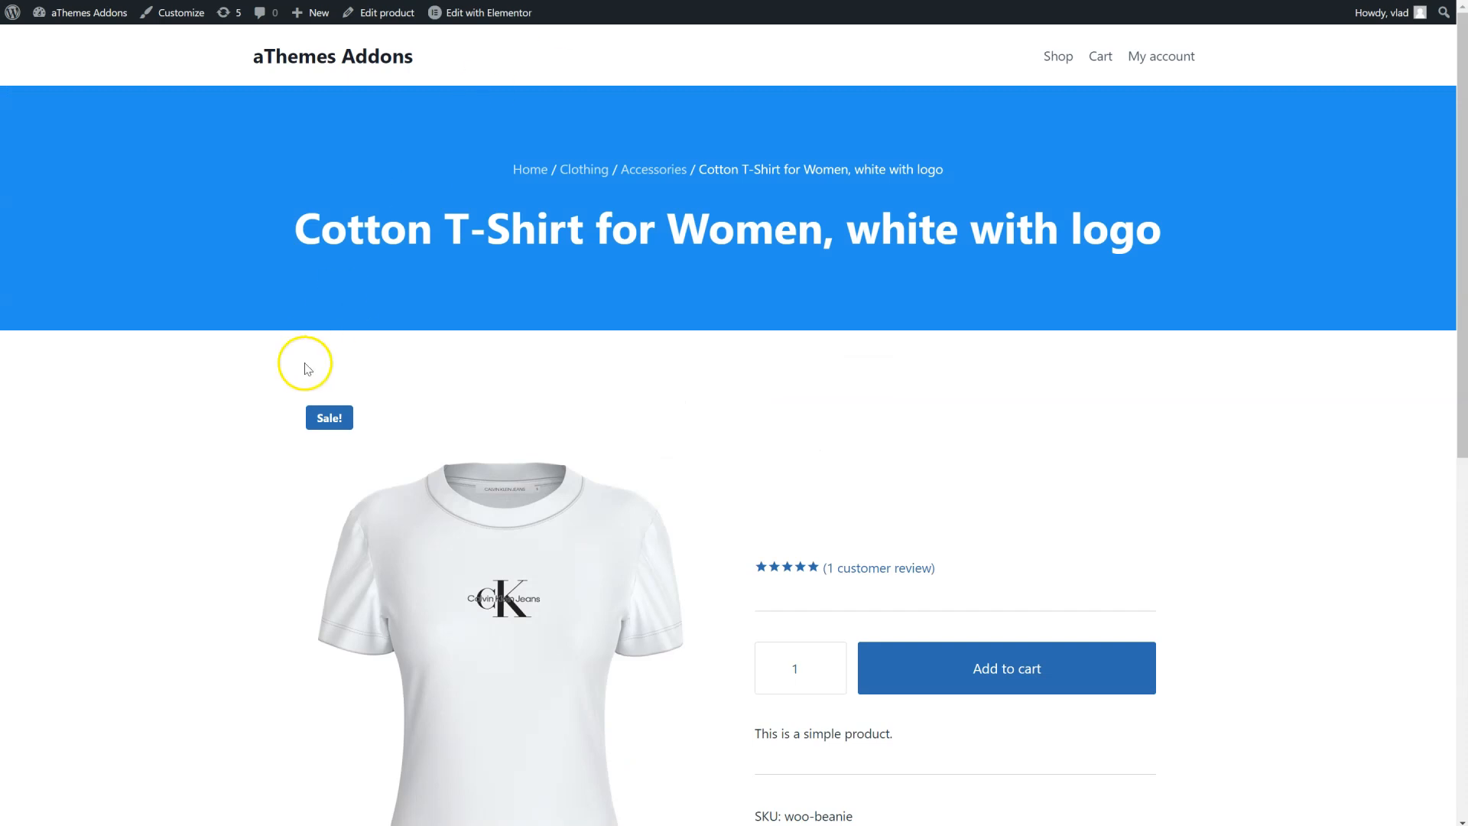
pyautogui.scroll(-3, 305, 369)
pyautogui.scroll(-3, 1058, 456)
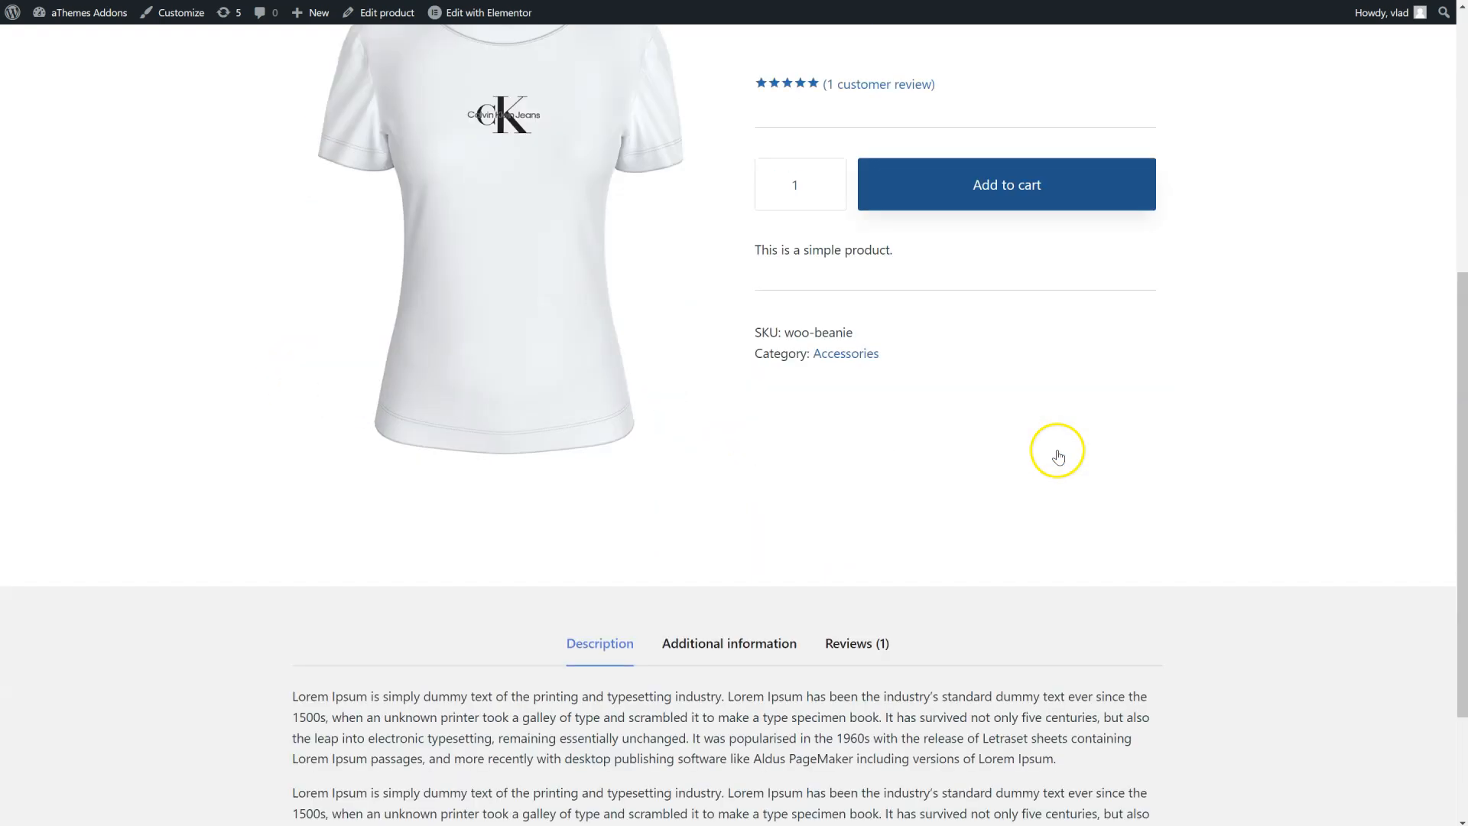
pyautogui.scroll(-2, 1058, 451)
pyautogui.scroll(6, 1055, 451)
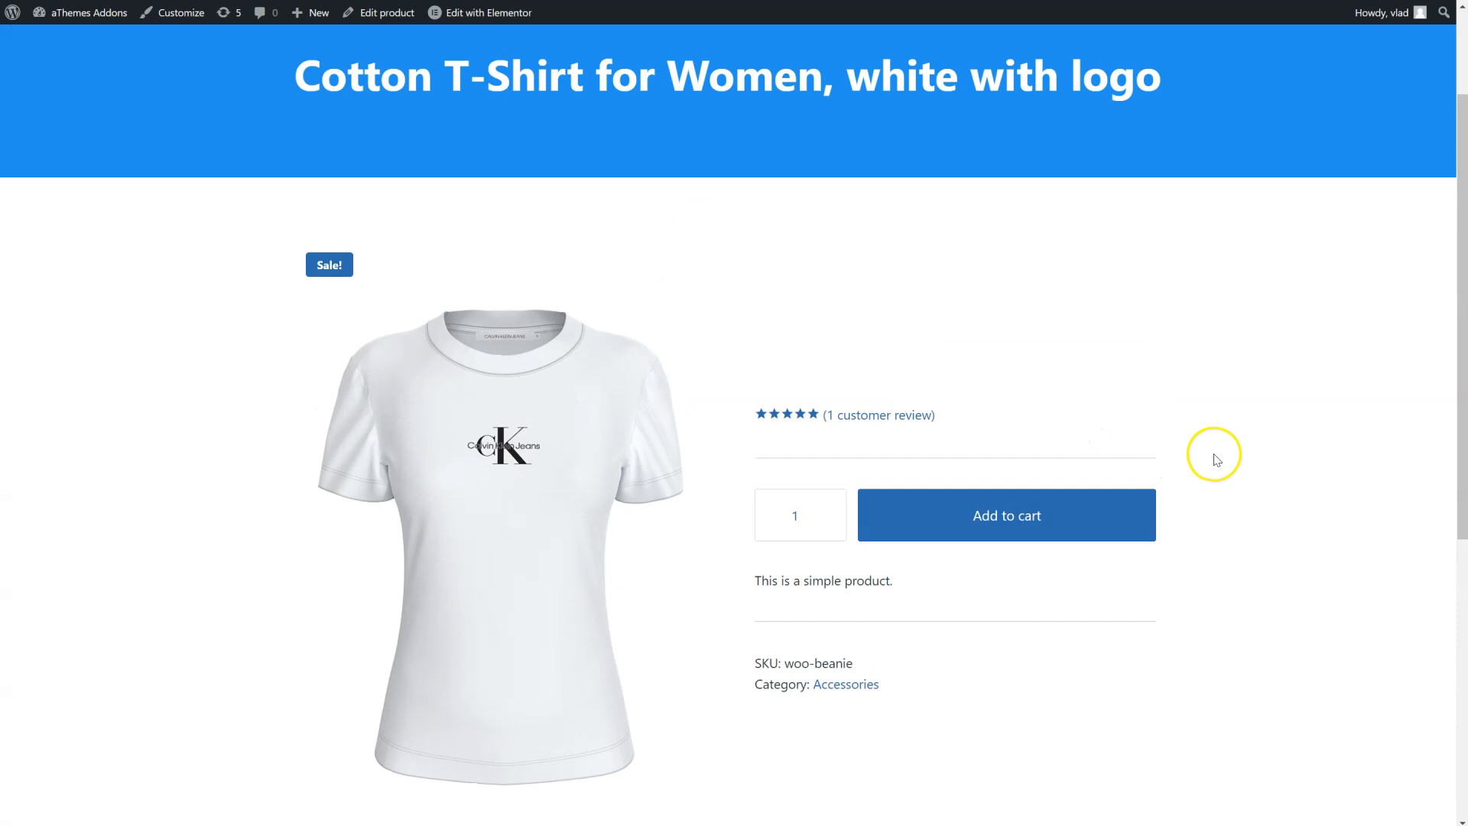
pyautogui.scroll(2, 1216, 460)
pyautogui.scroll(-8, 1217, 461)
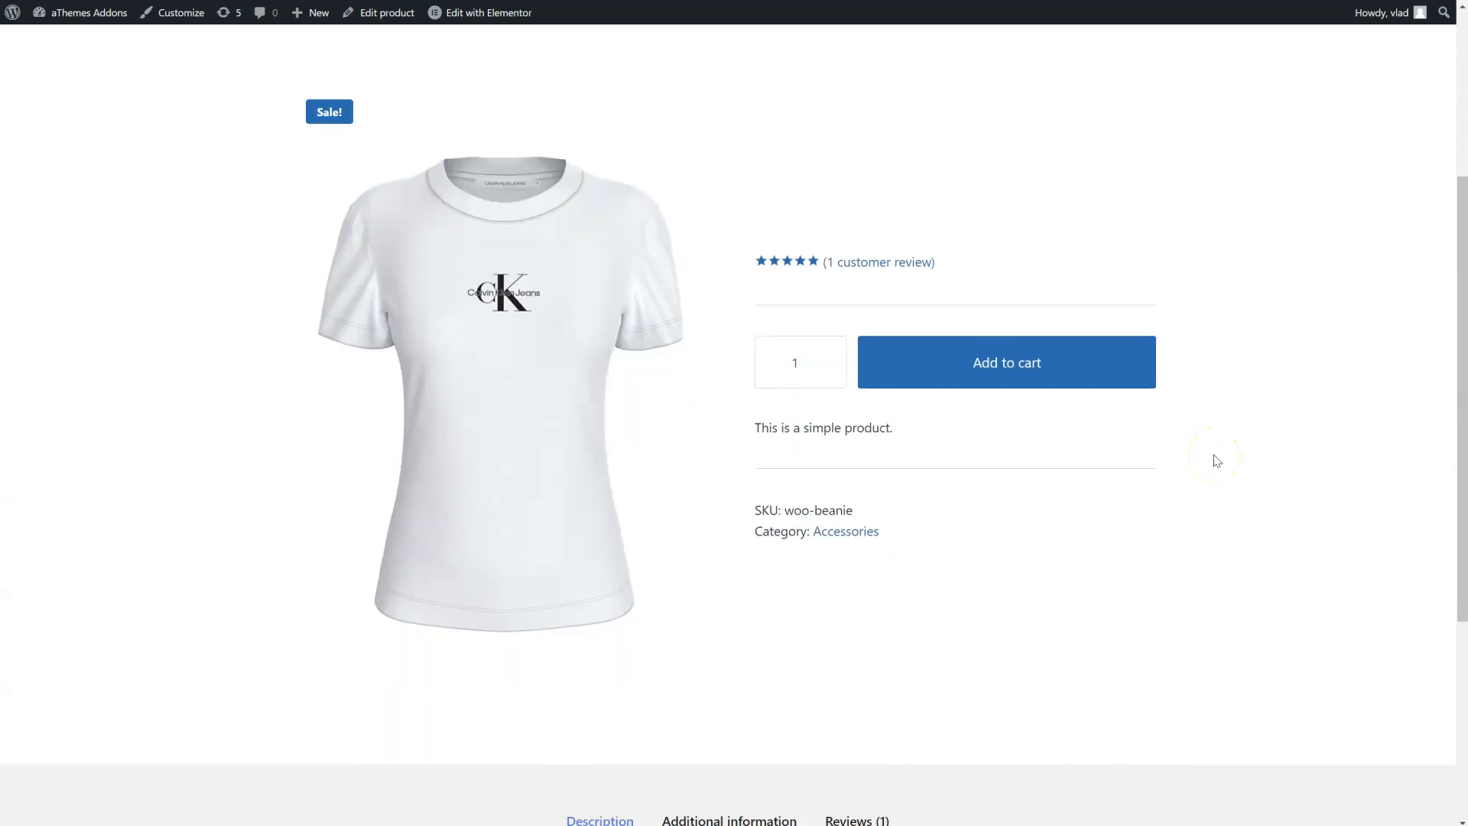
pyautogui.scroll(9, 1217, 459)
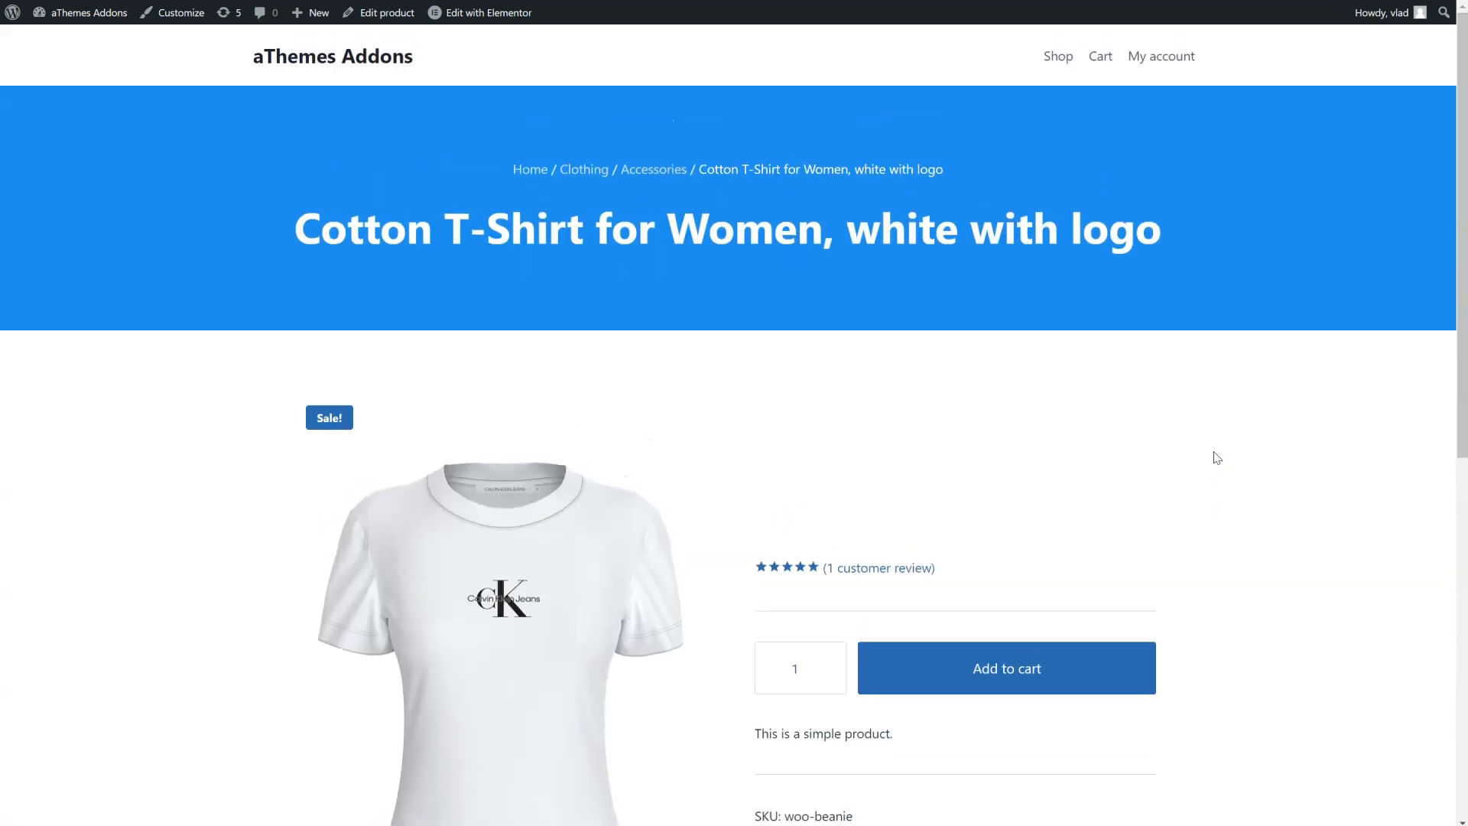